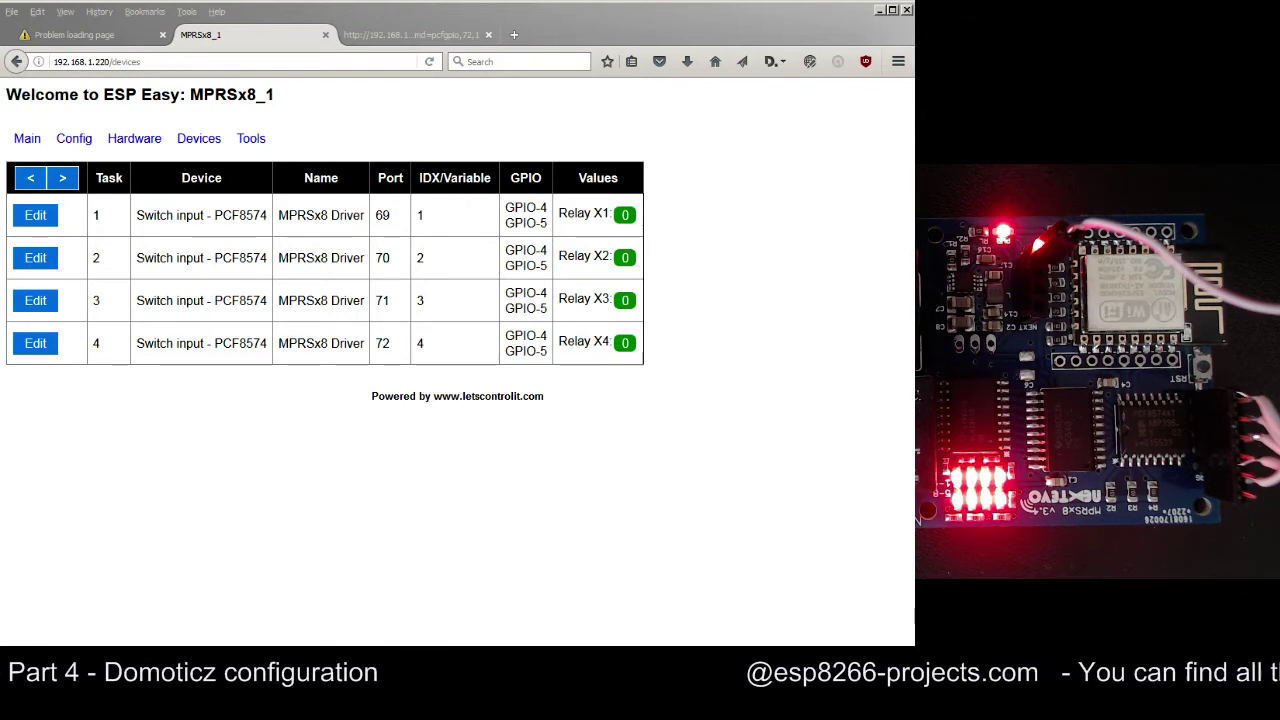
- Open the ESP Easy unit's configuration page and look through its main and optional settings
click(423, 371)
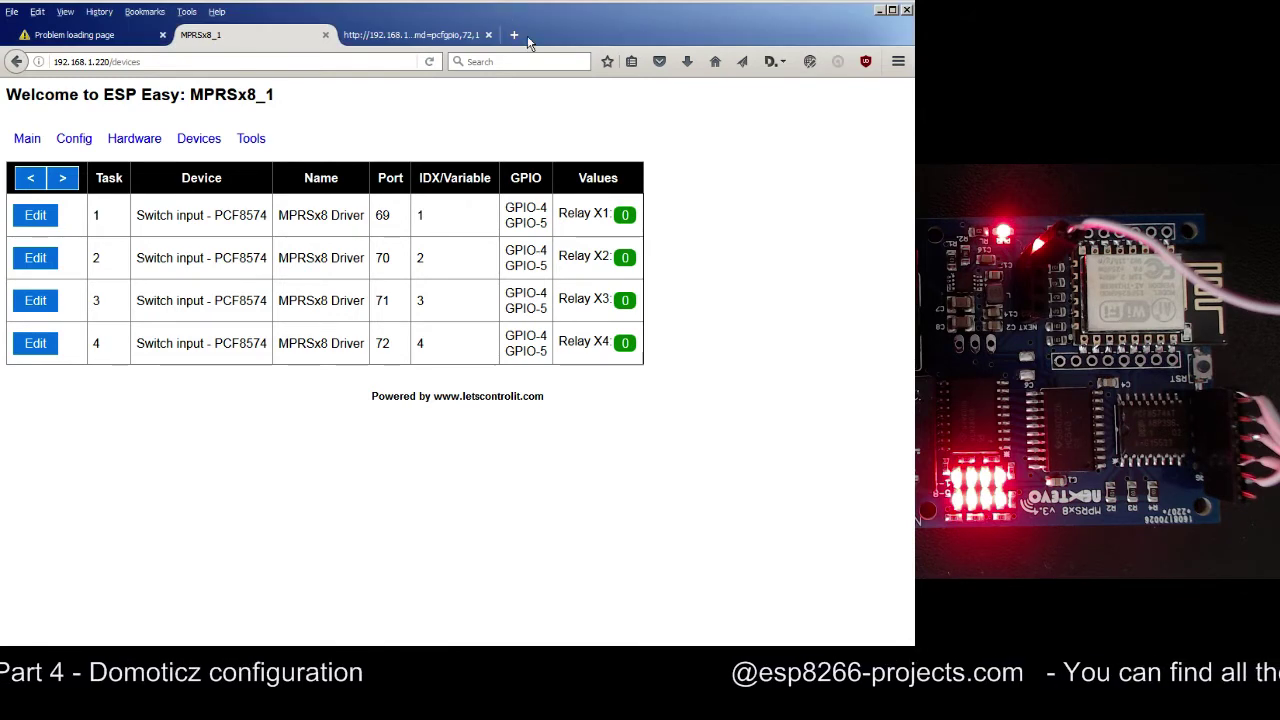
click(27, 141)
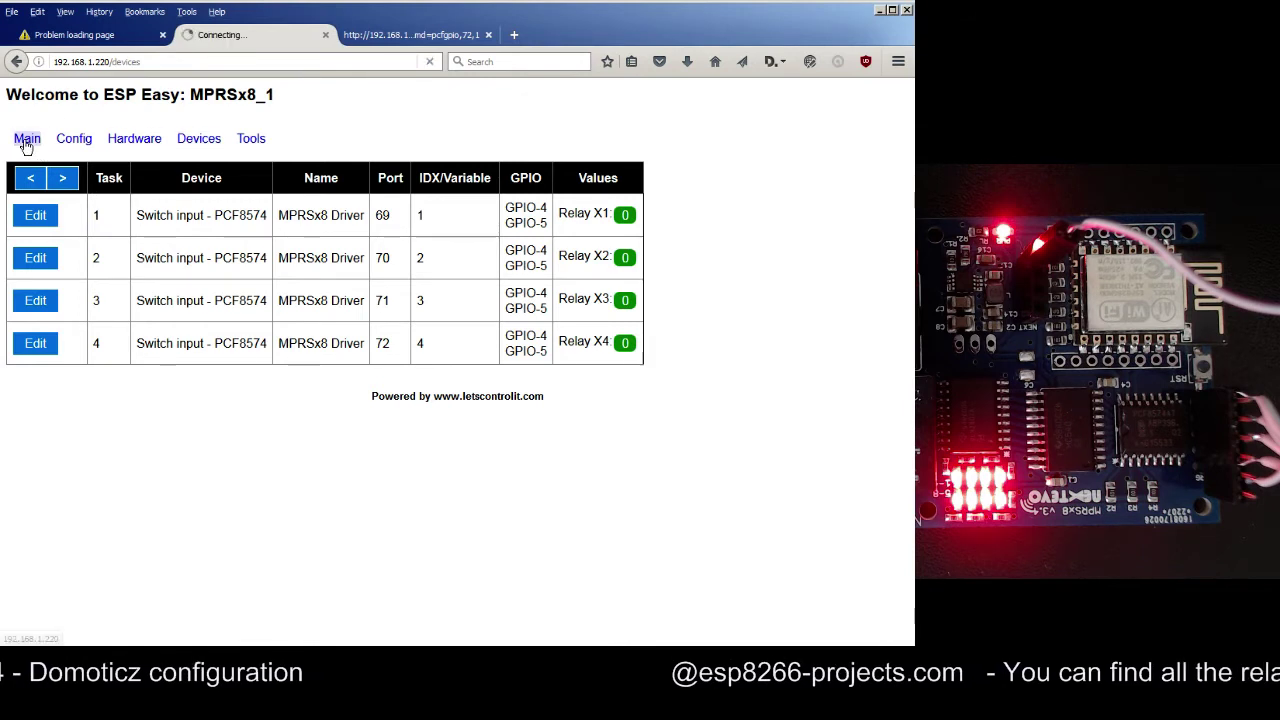
click(80, 144)
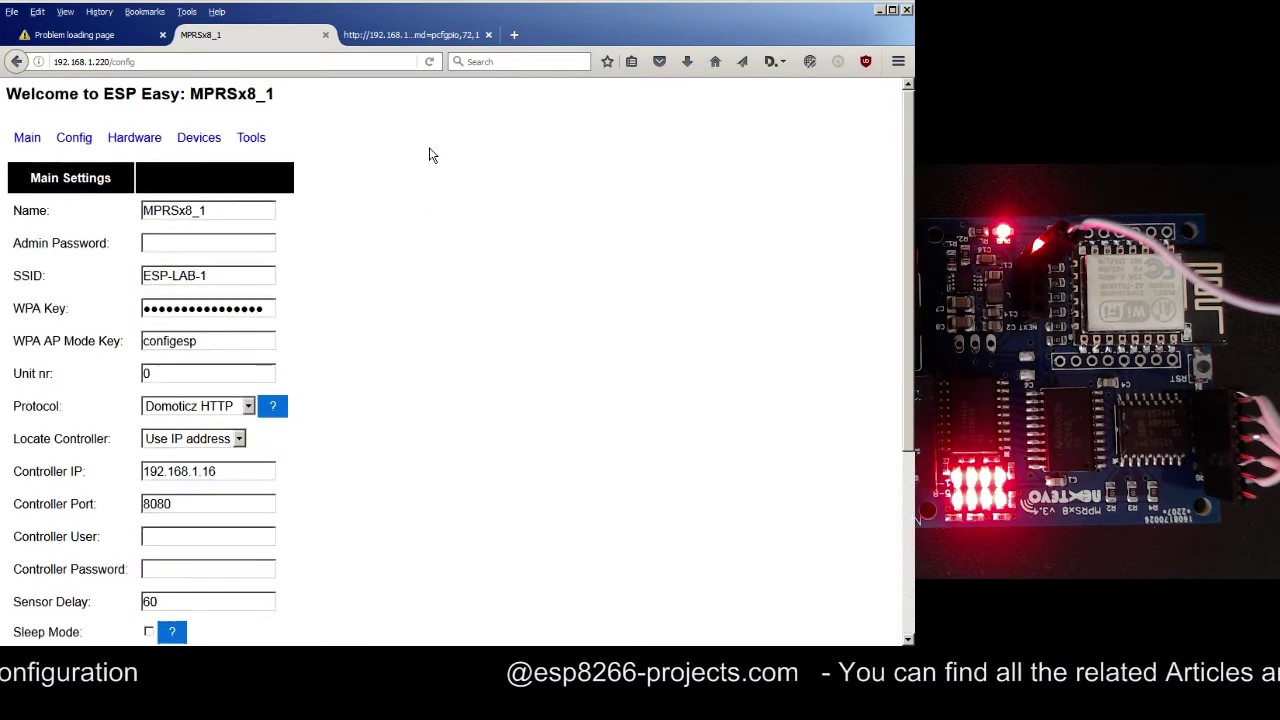
scroll(430, 154, down, 3)
scroll(430, 154, up, 1)
scroll(432, 153, up, 2)
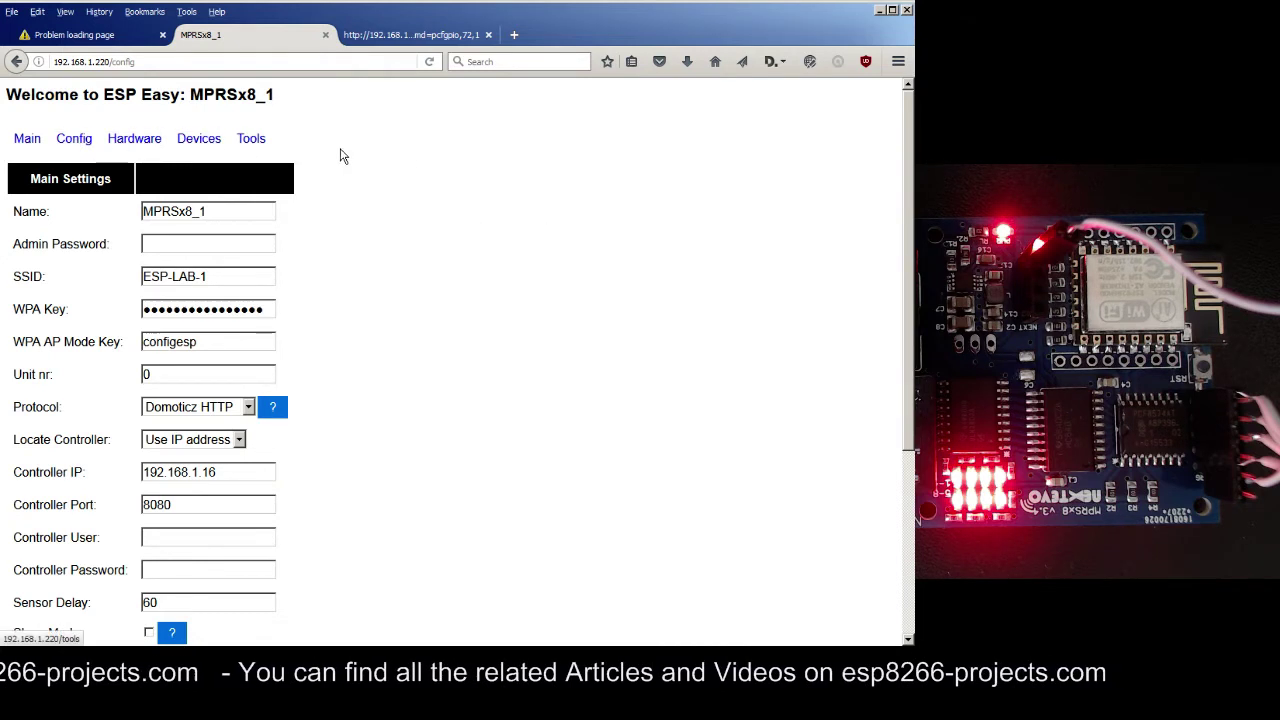
scroll(380, 177, down, 2)
scroll(380, 177, up, 2)
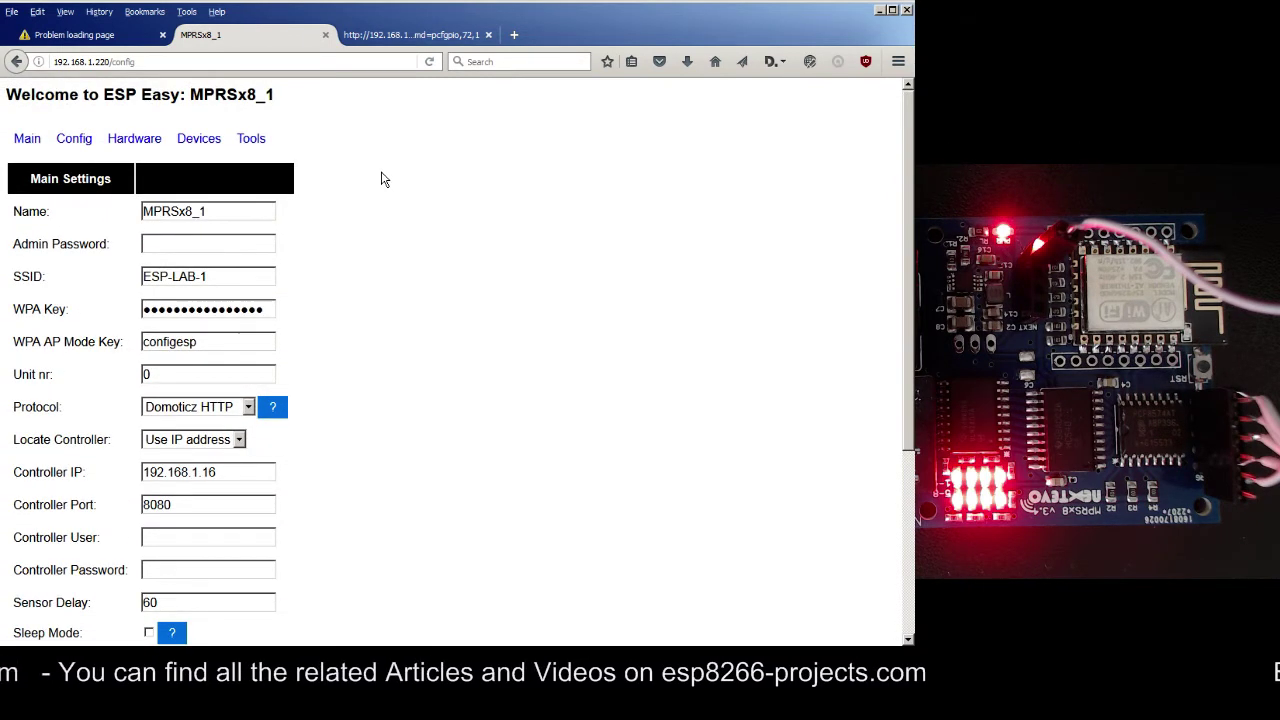
- Examine the protocol, controller IP and controller port settings used for the Domoticz connection
scroll(380, 178, down, 3)
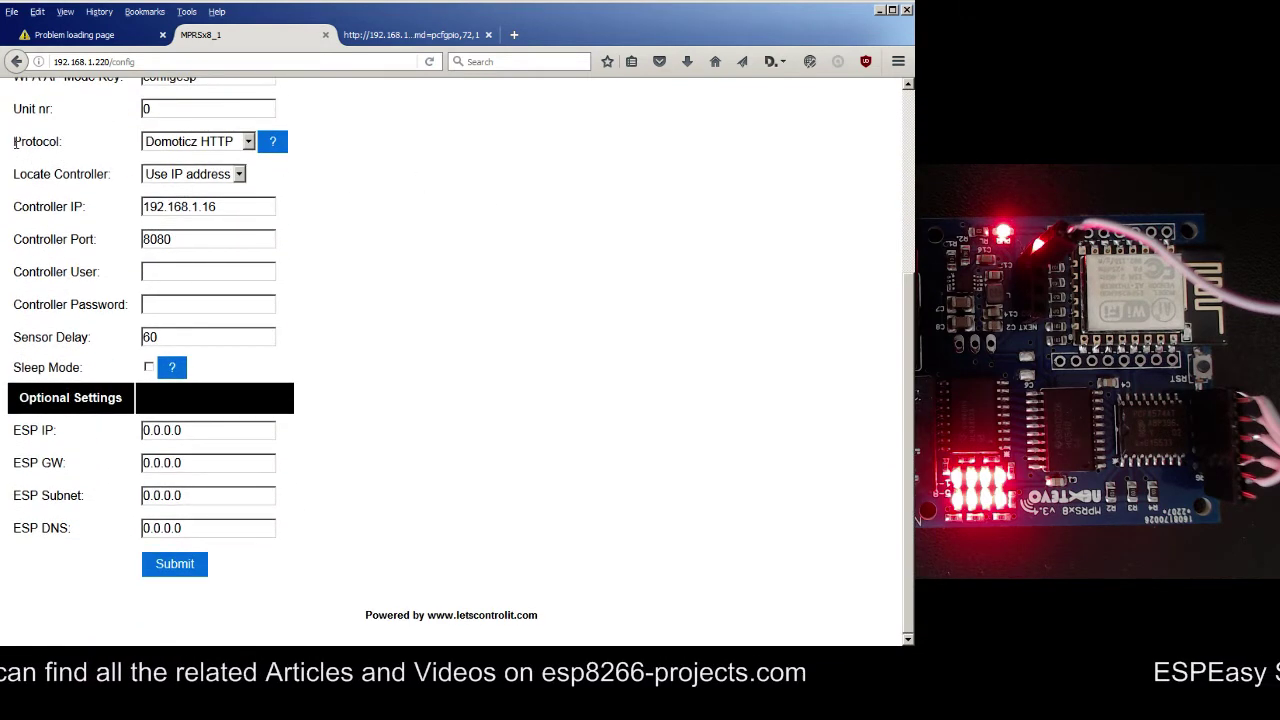
drag(15, 141, 94, 151)
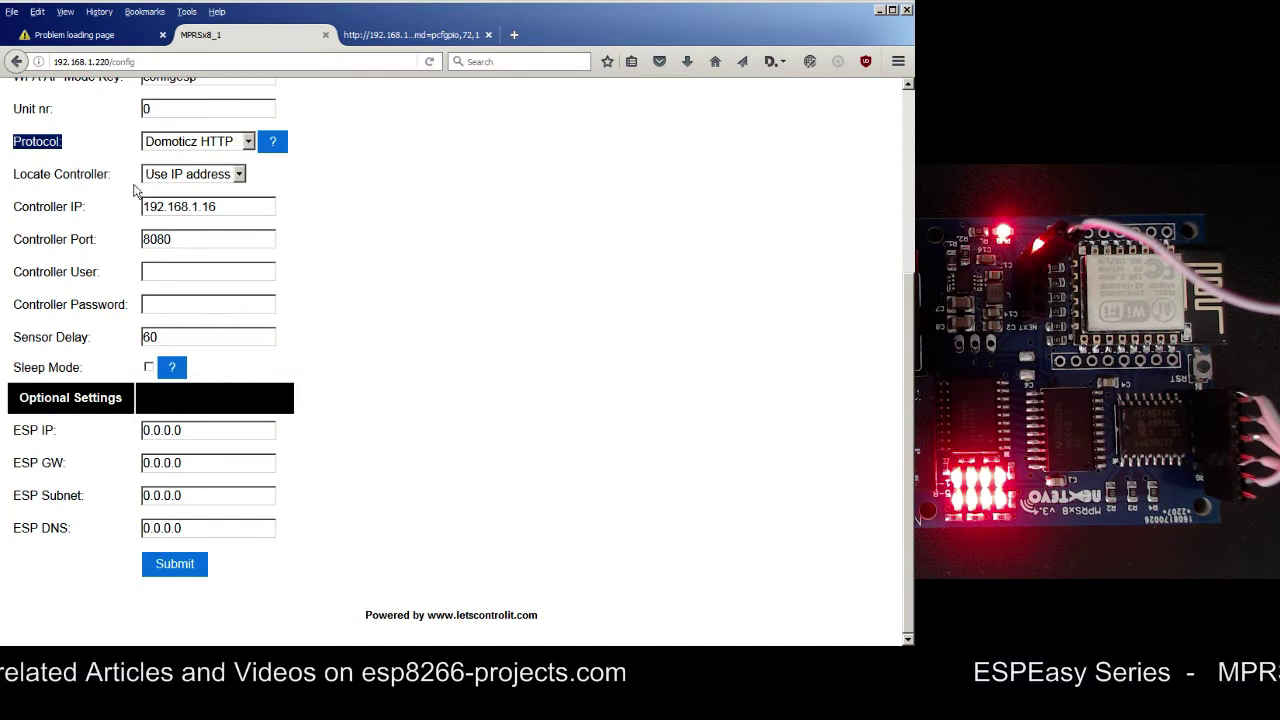
click(238, 207)
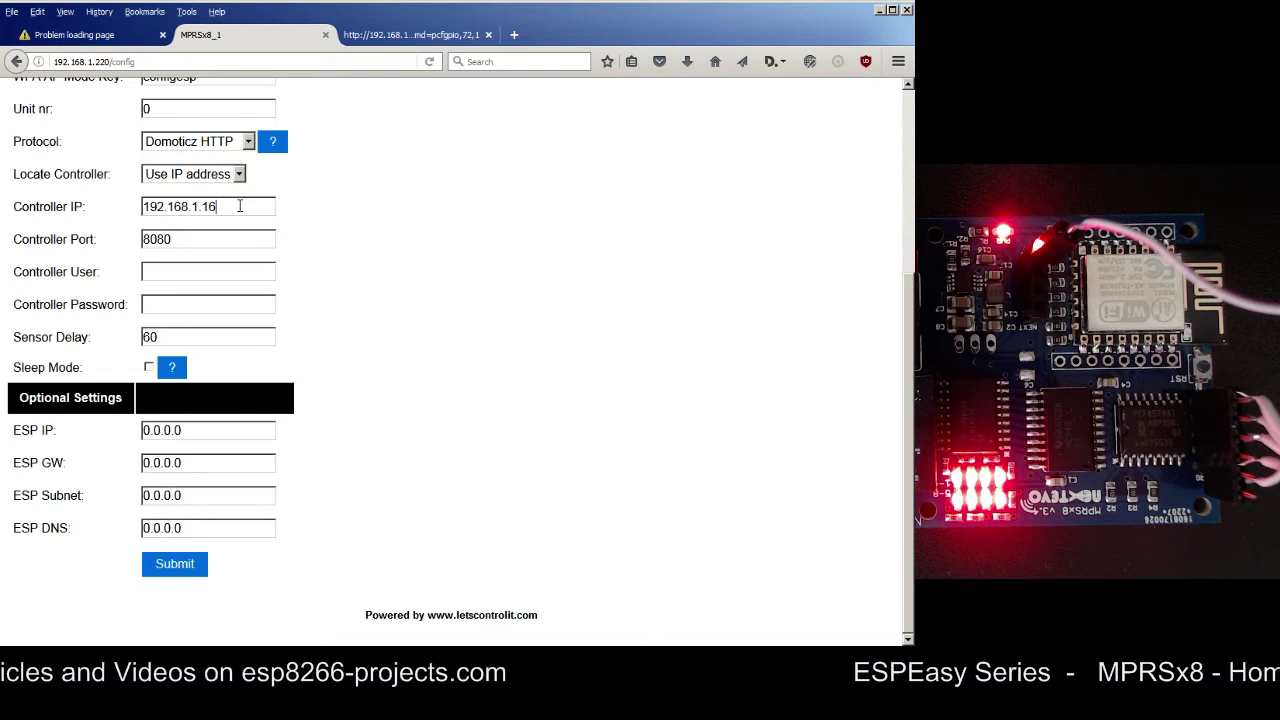
click(240, 206)
click(49, 206)
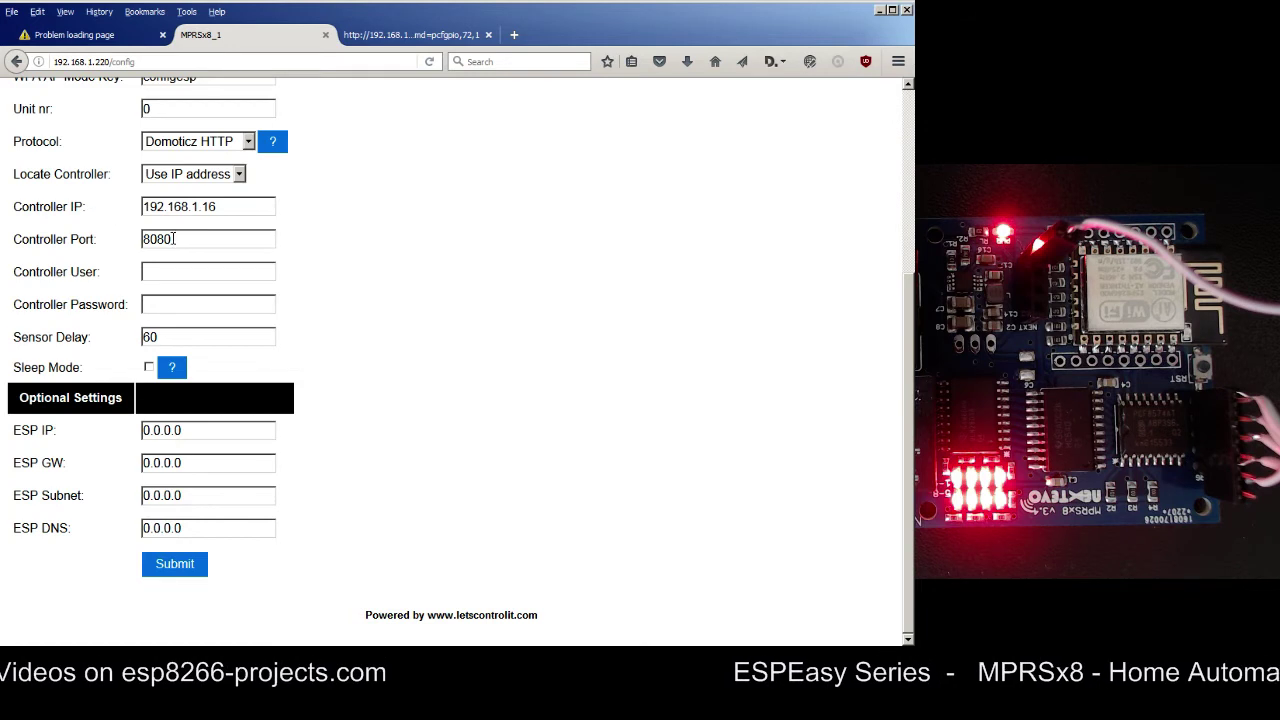
- Open the hardware settings and check the Wifi status LED, SDA and SCL pin assignments
scroll(116, 128, up, 5)
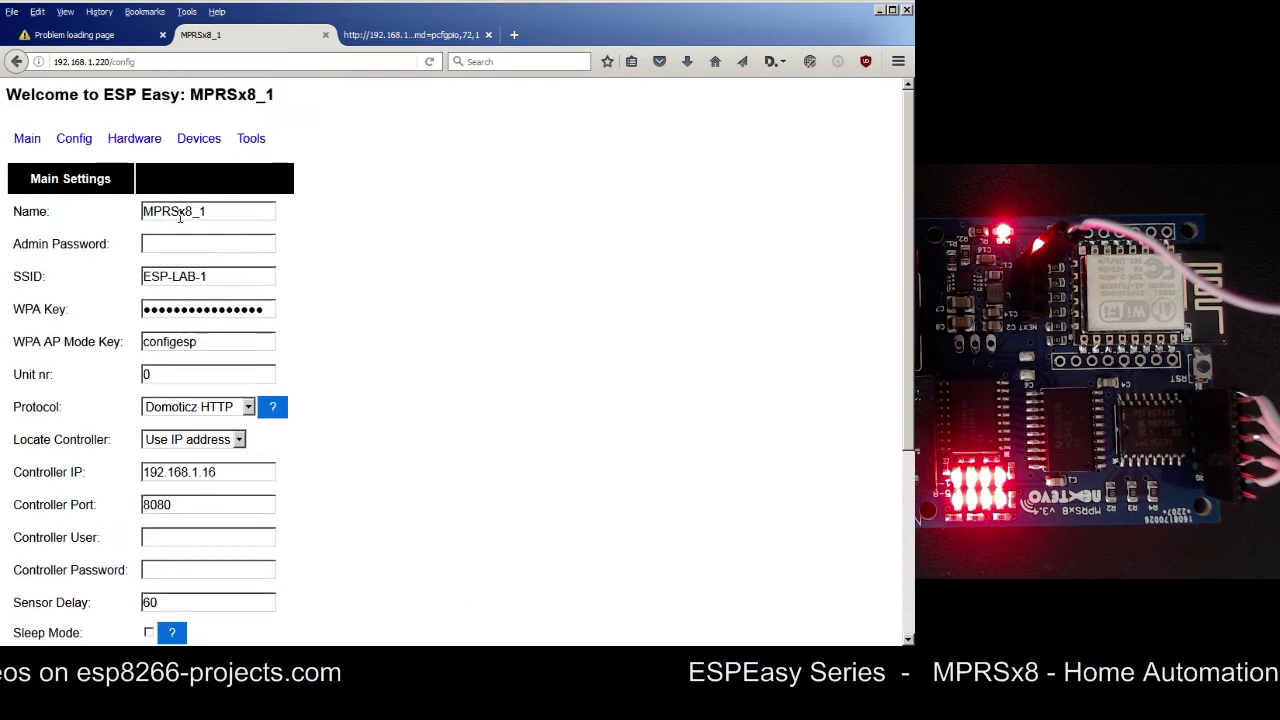
click(124, 148)
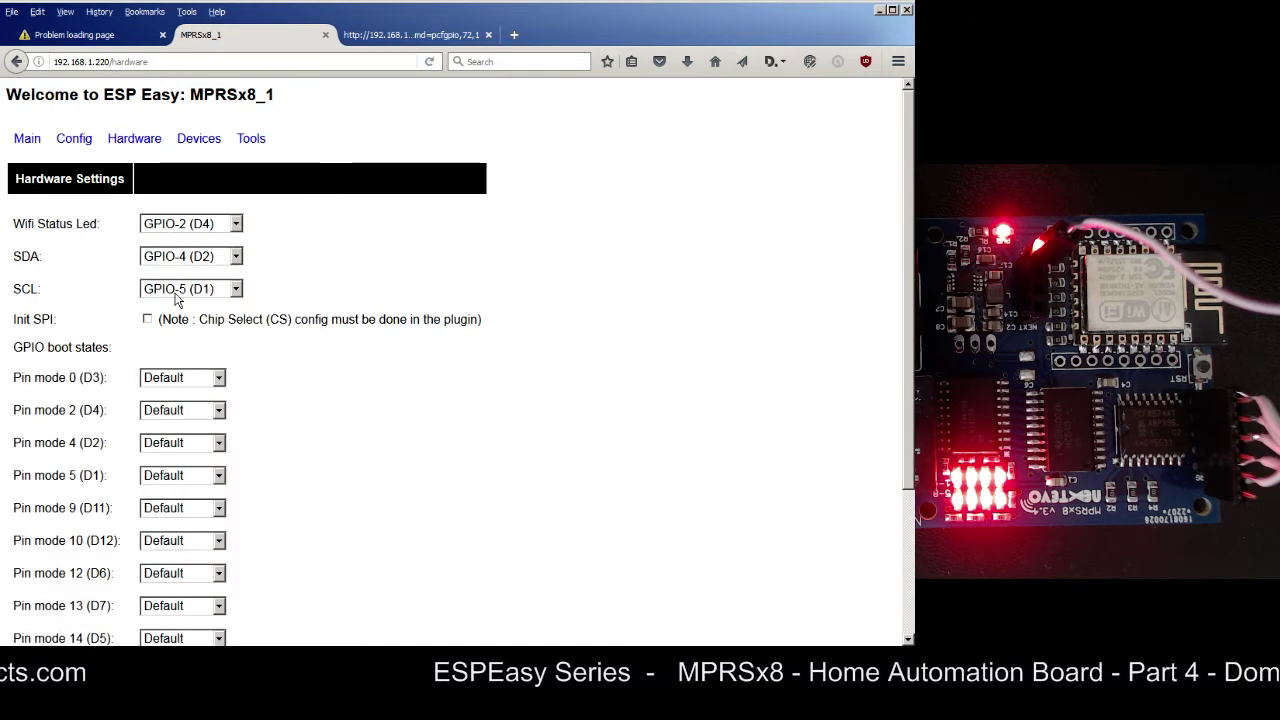
- Open the device list and examine the port and IDX assigned to Relay X1
click(197, 142)
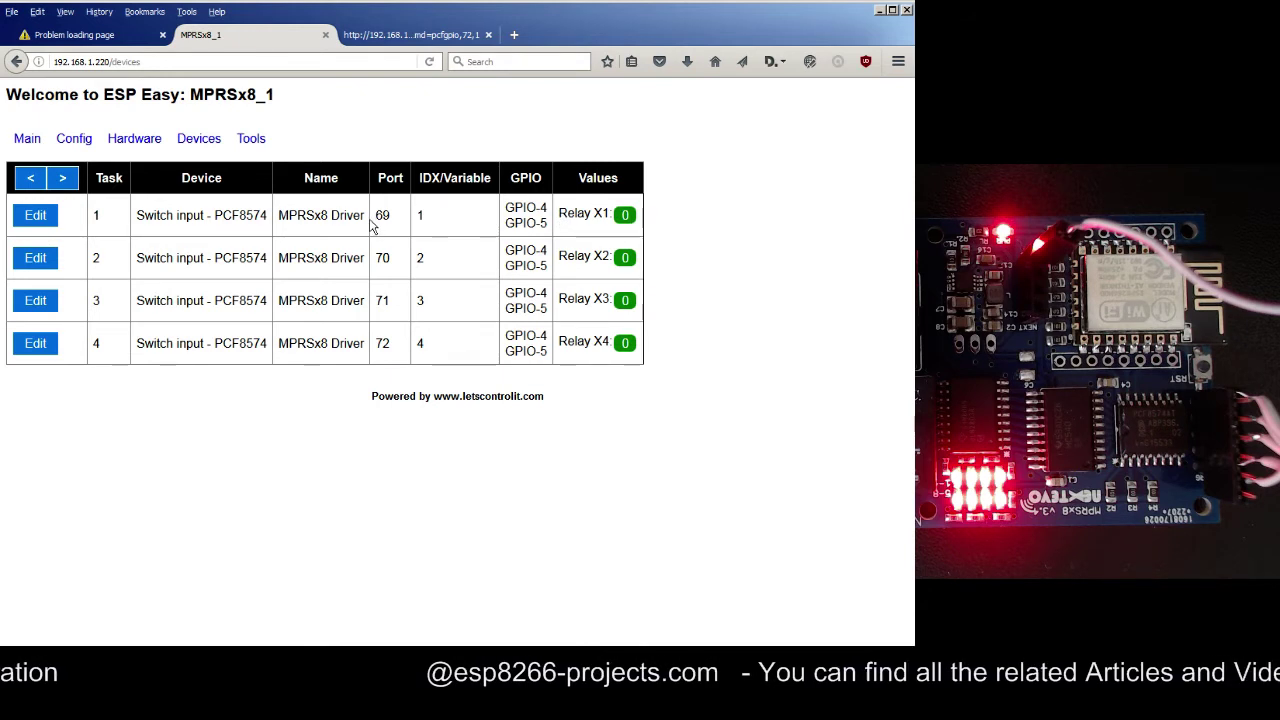
drag(376, 214, 390, 210)
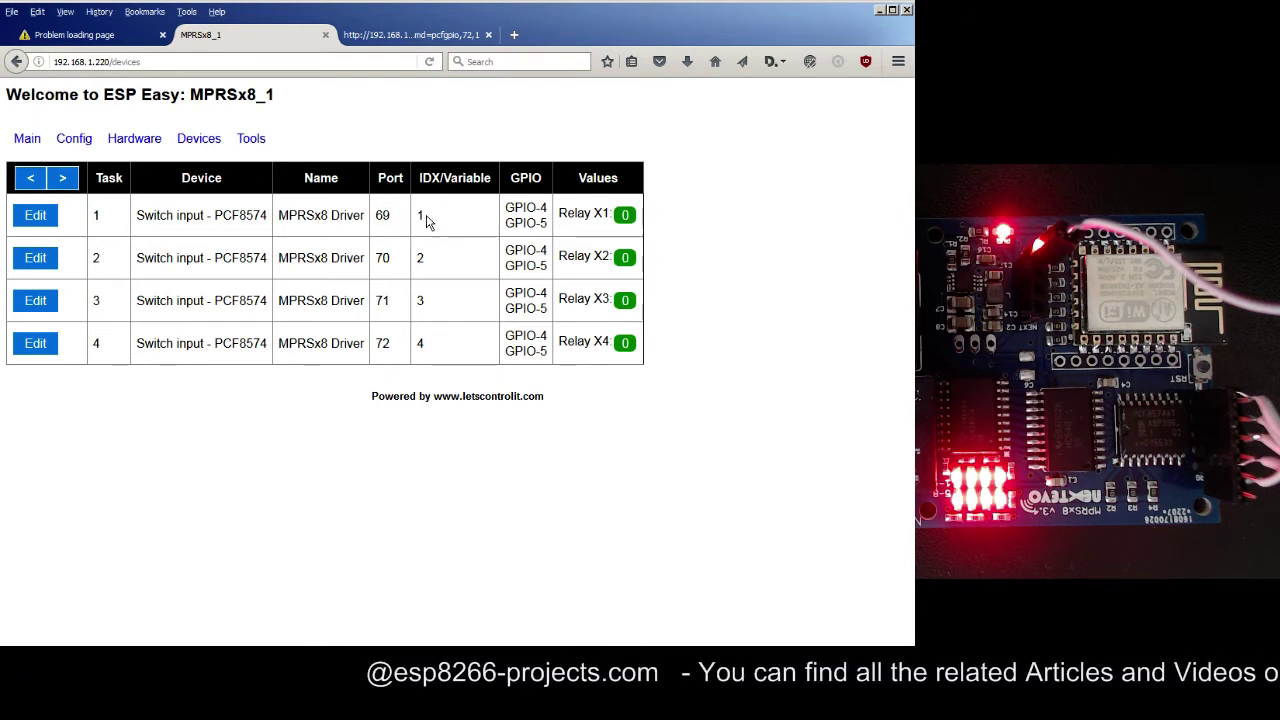
double_click(424, 214)
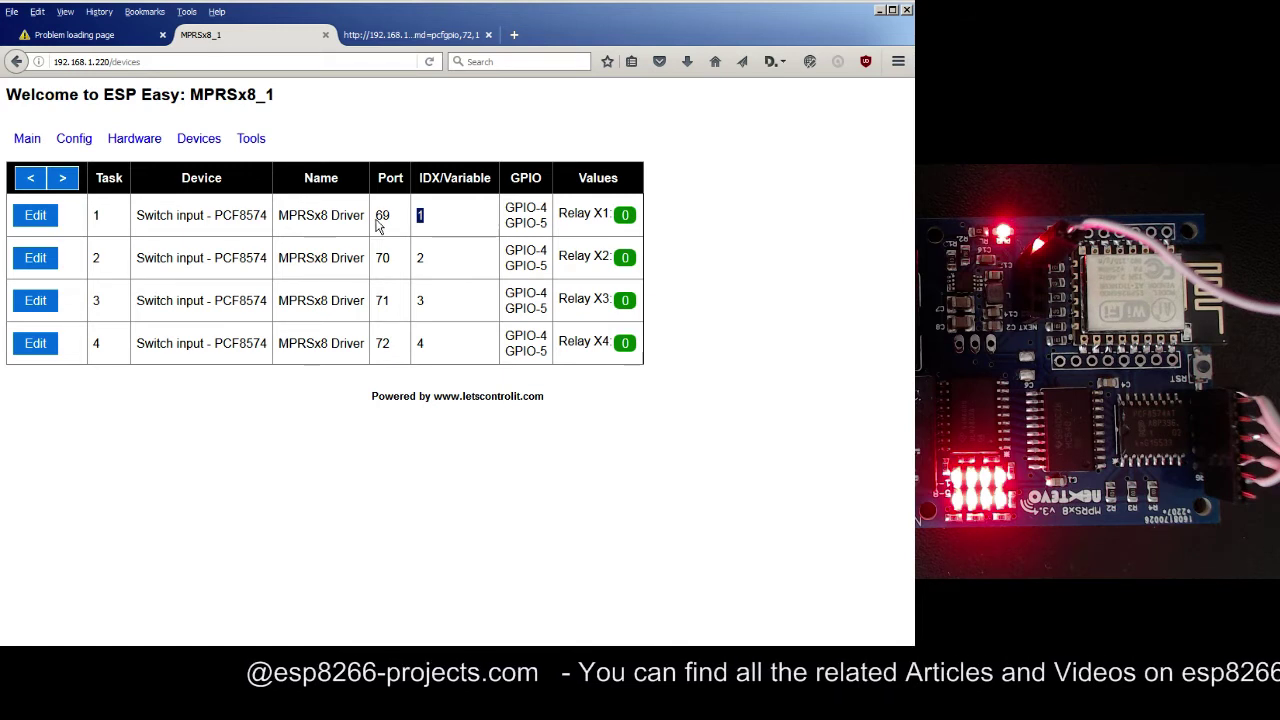
drag(377, 230, 397, 218)
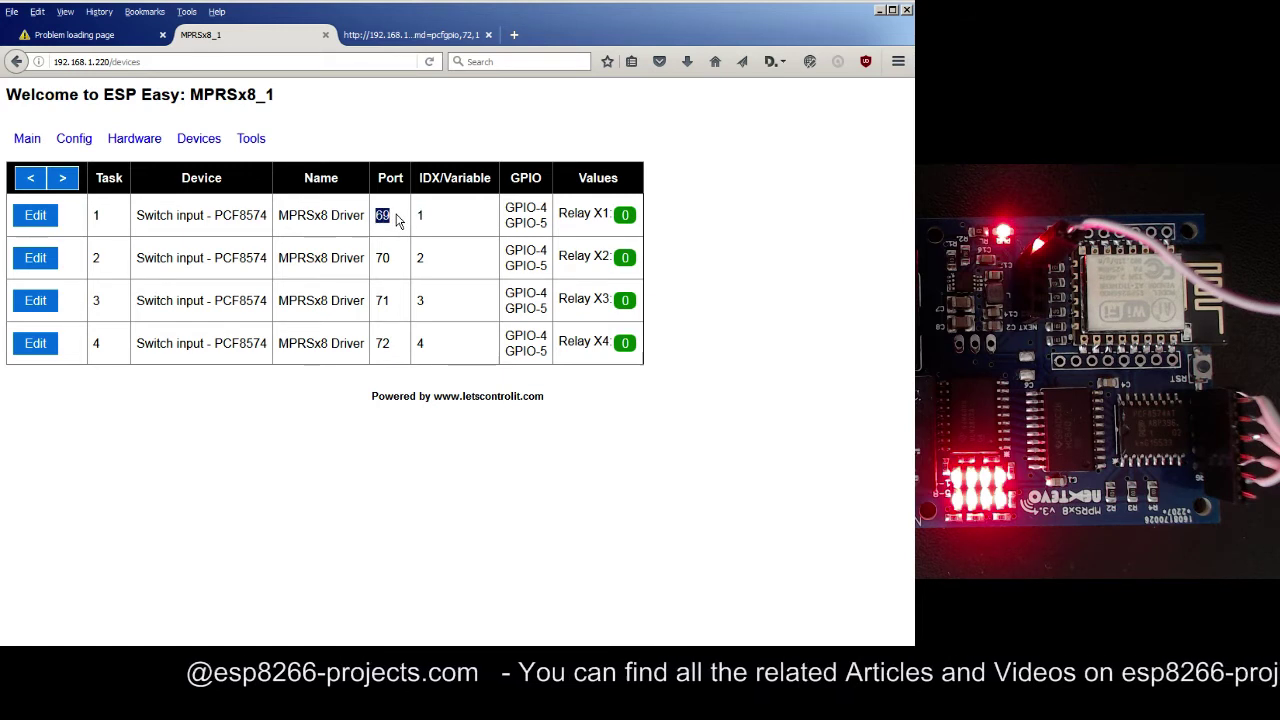
click(393, 221)
mouse_move(393, 221)
mouse_down()
mouse_move(378, 218)
mouse_move(399, 218)
mouse_up()
click(380, 222)
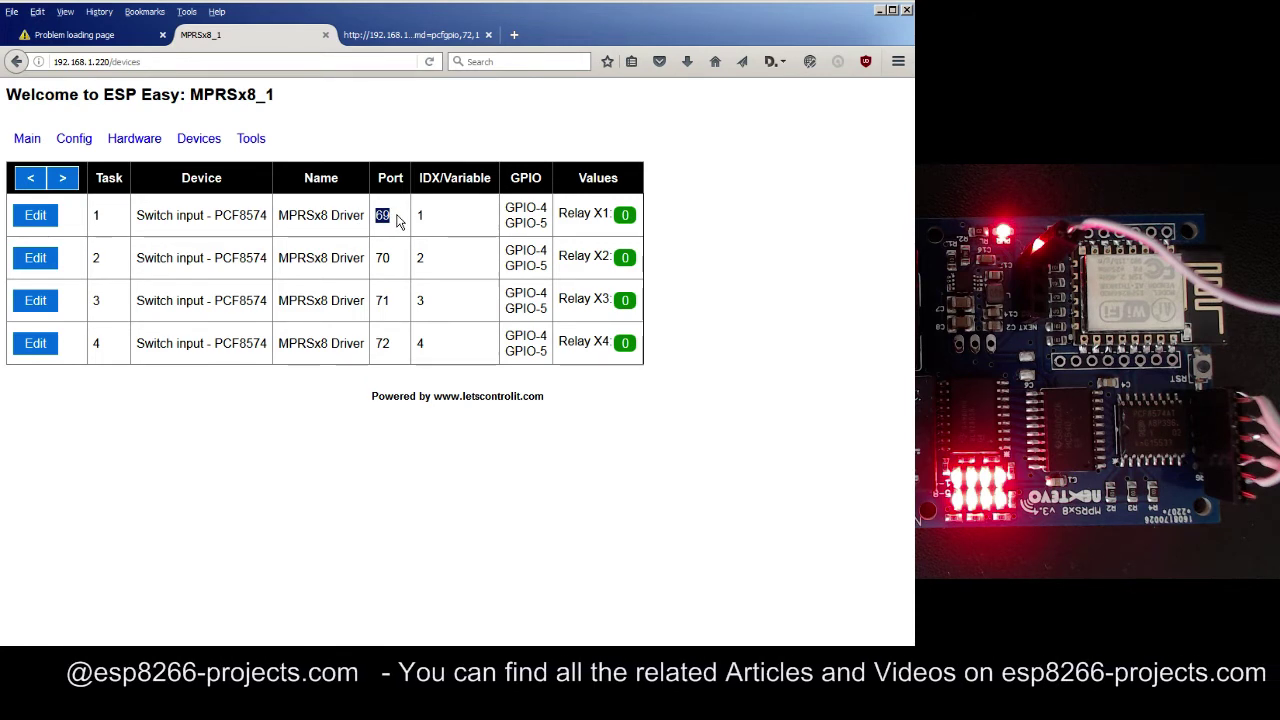
click(397, 221)
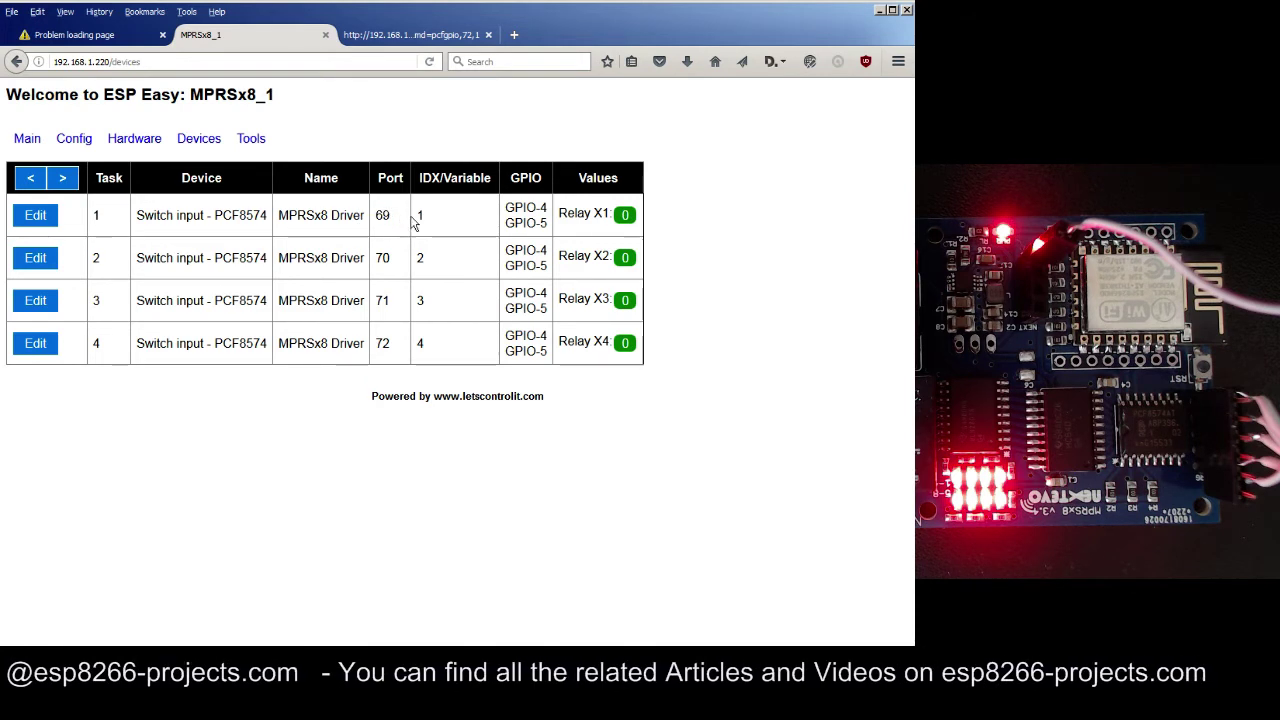
double_click(421, 215)
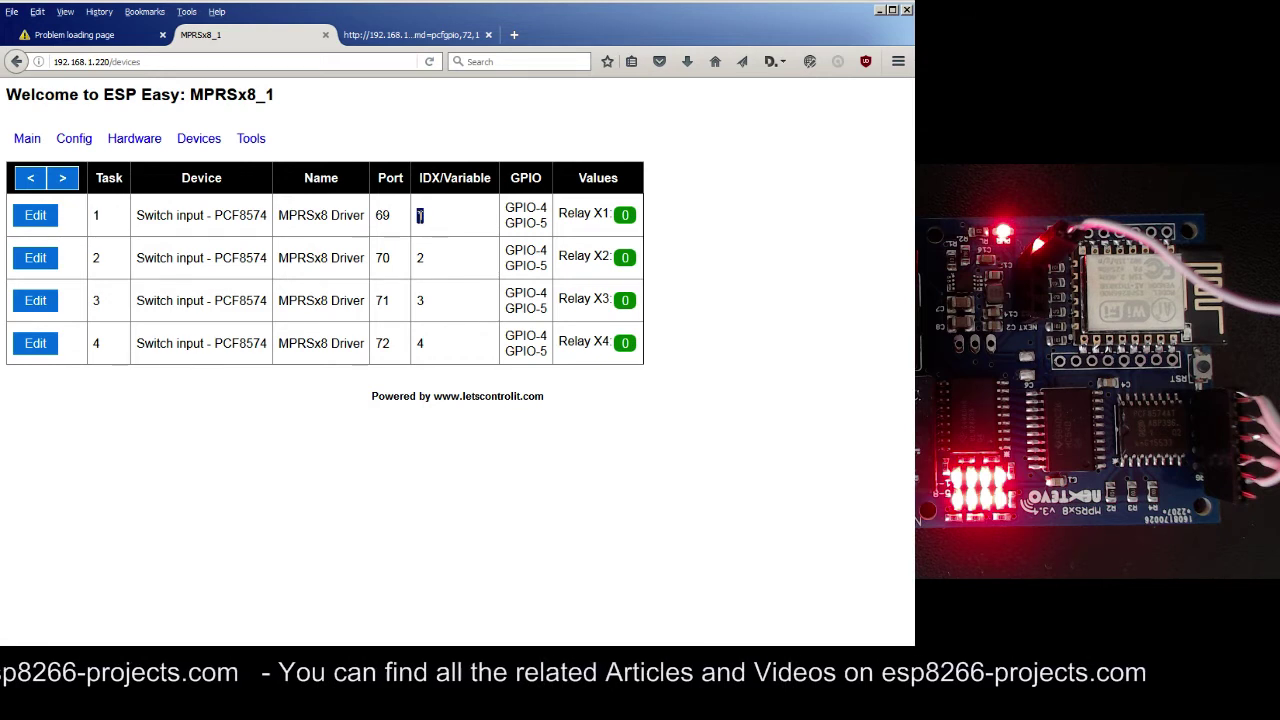
click(451, 220)
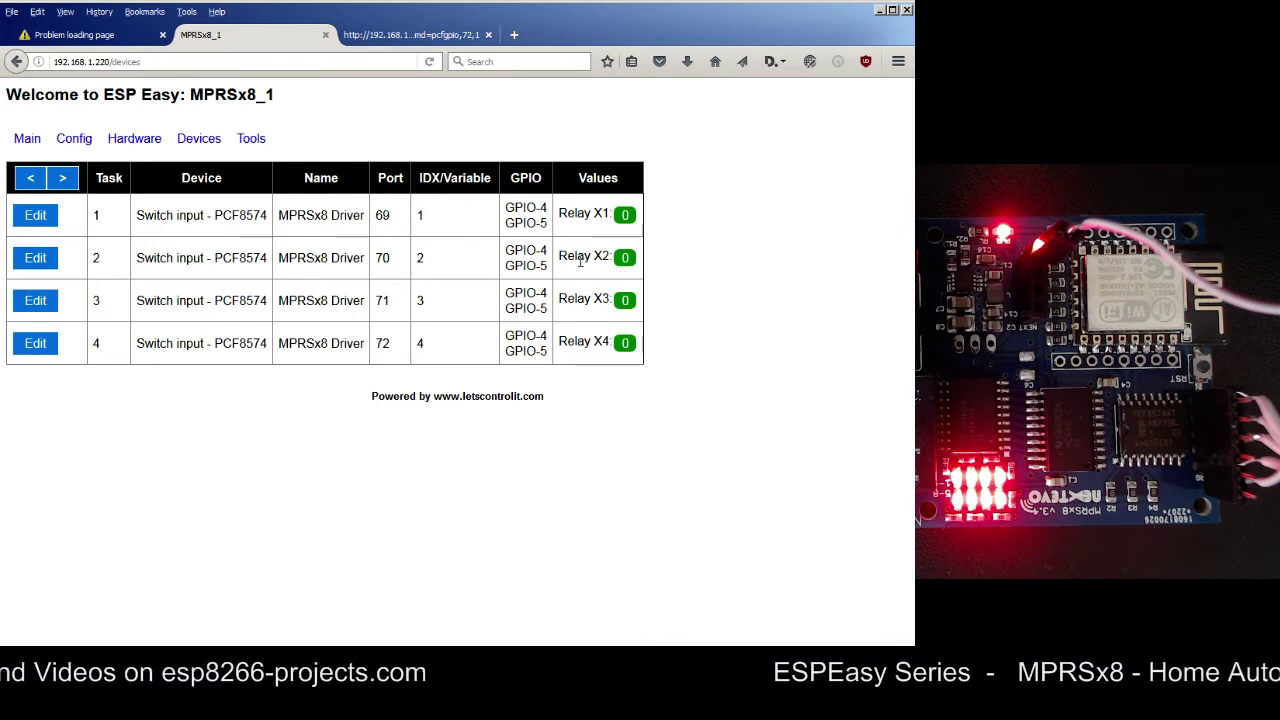
- Examine the port and IDX assignments of Relay X2, Relay X3 and Relay X4 in the device list
drag(615, 256, 535, 257)
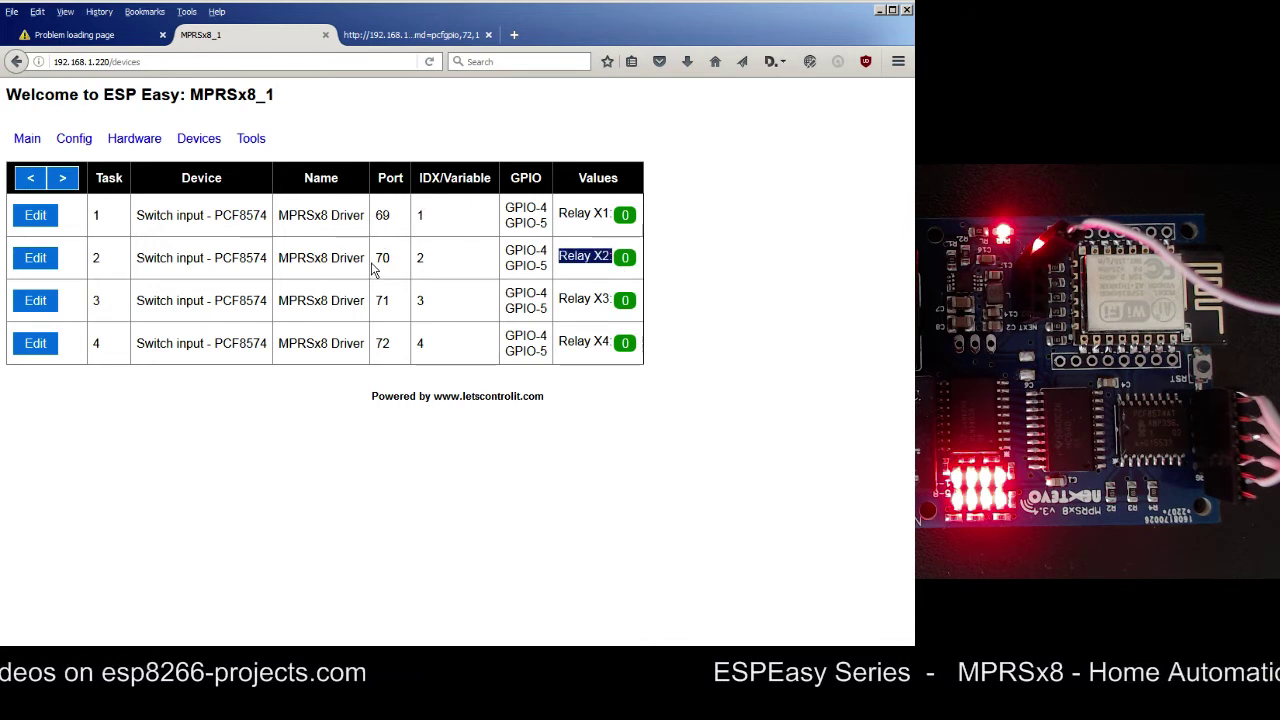
double_click(383, 258)
drag(434, 266, 418, 258)
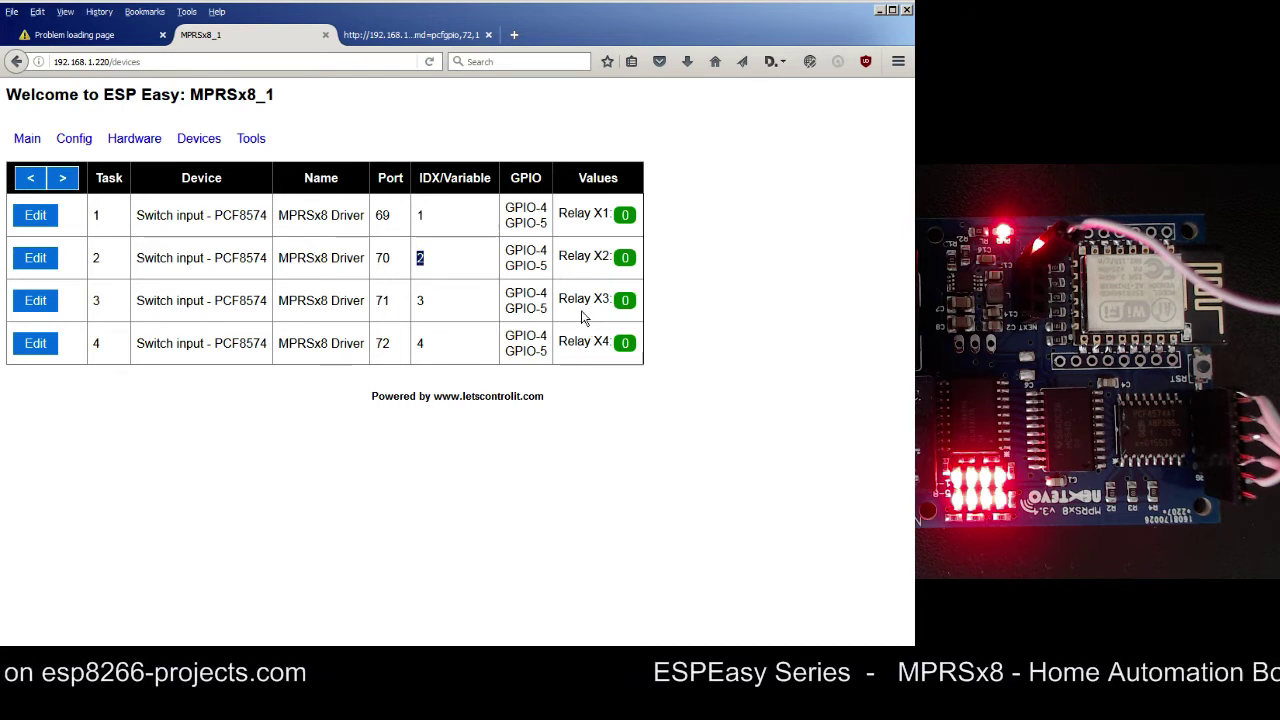
click(575, 308)
drag(561, 298, 612, 299)
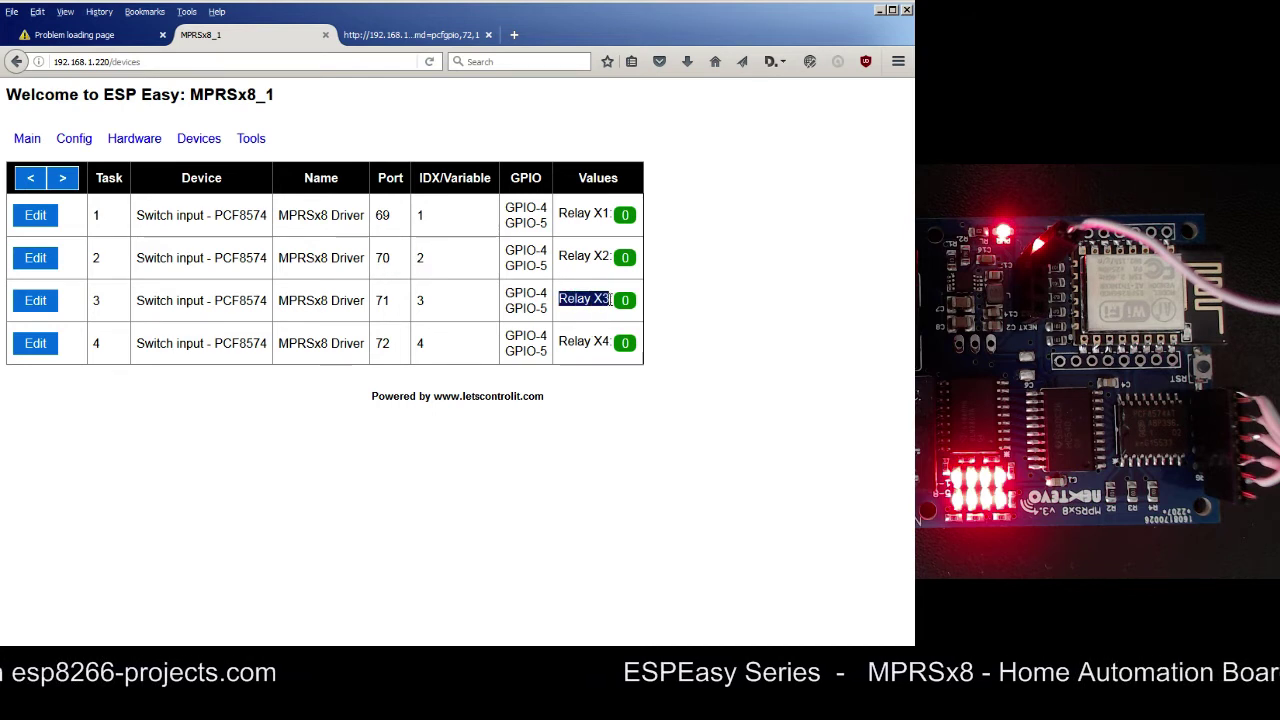
double_click(381, 300)
click(421, 300)
double_click(420, 300)
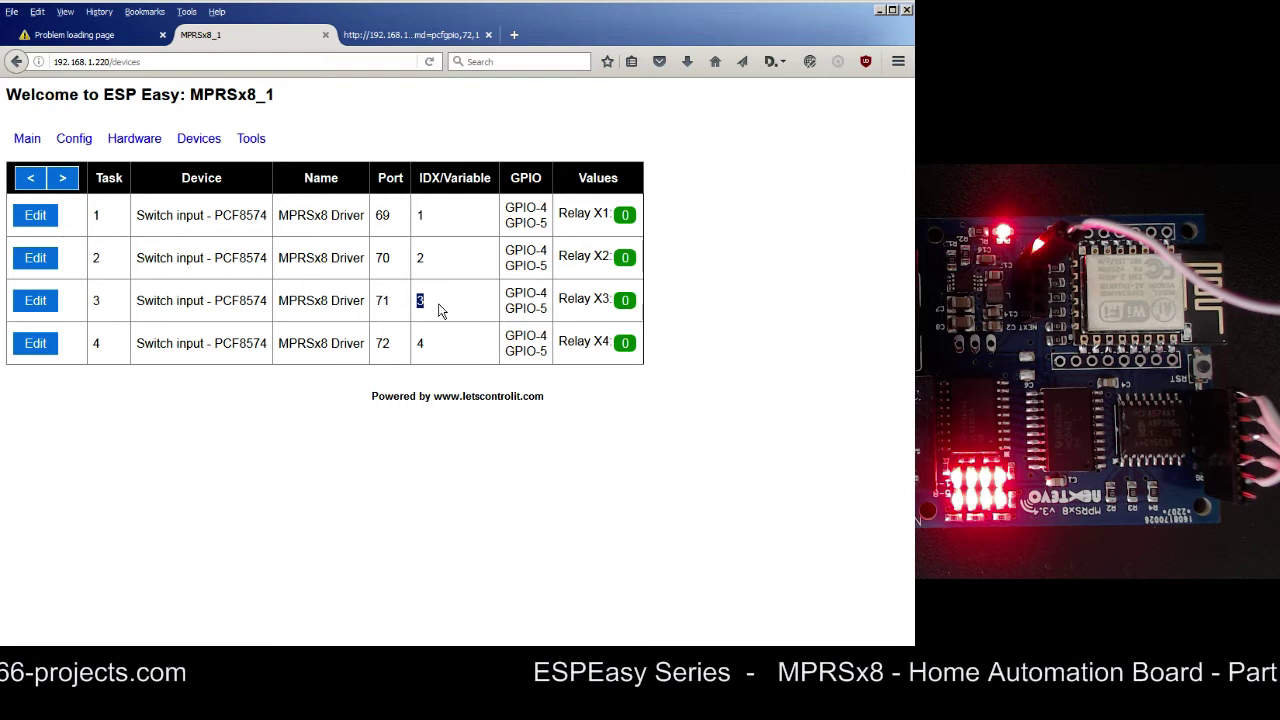
drag(560, 343, 612, 345)
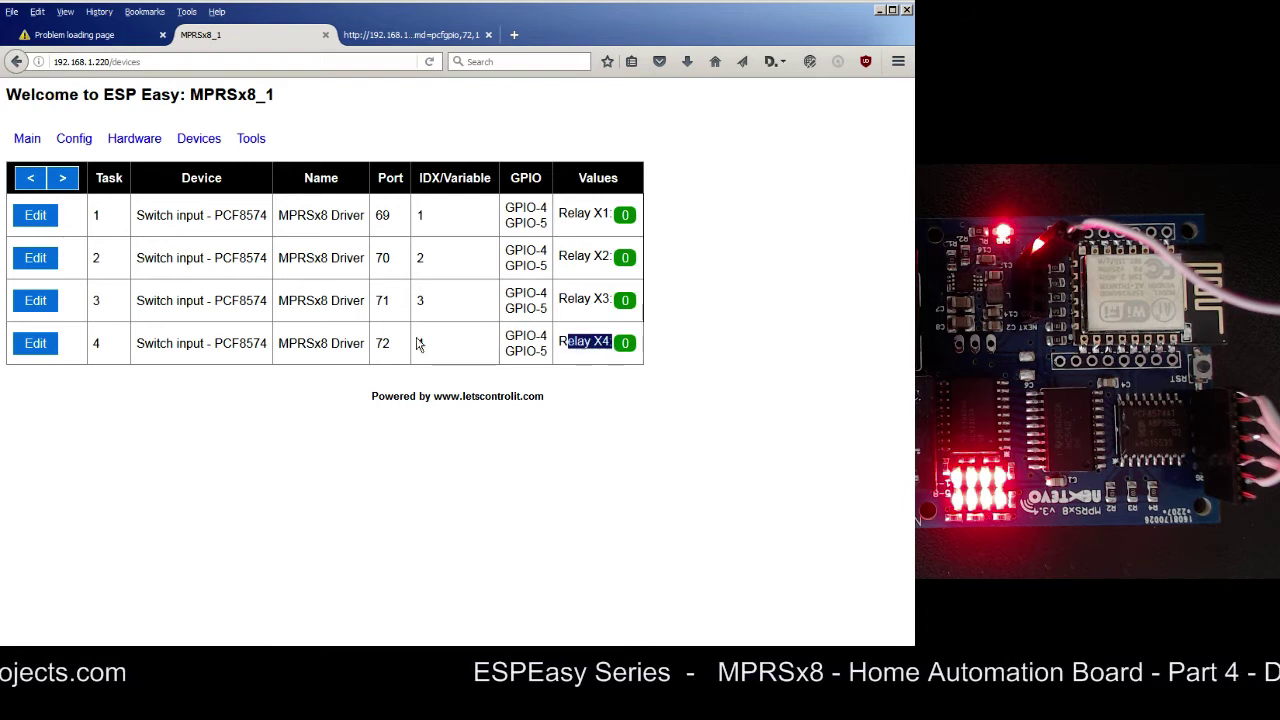
click(377, 342)
double_click(379, 343)
click(420, 343)
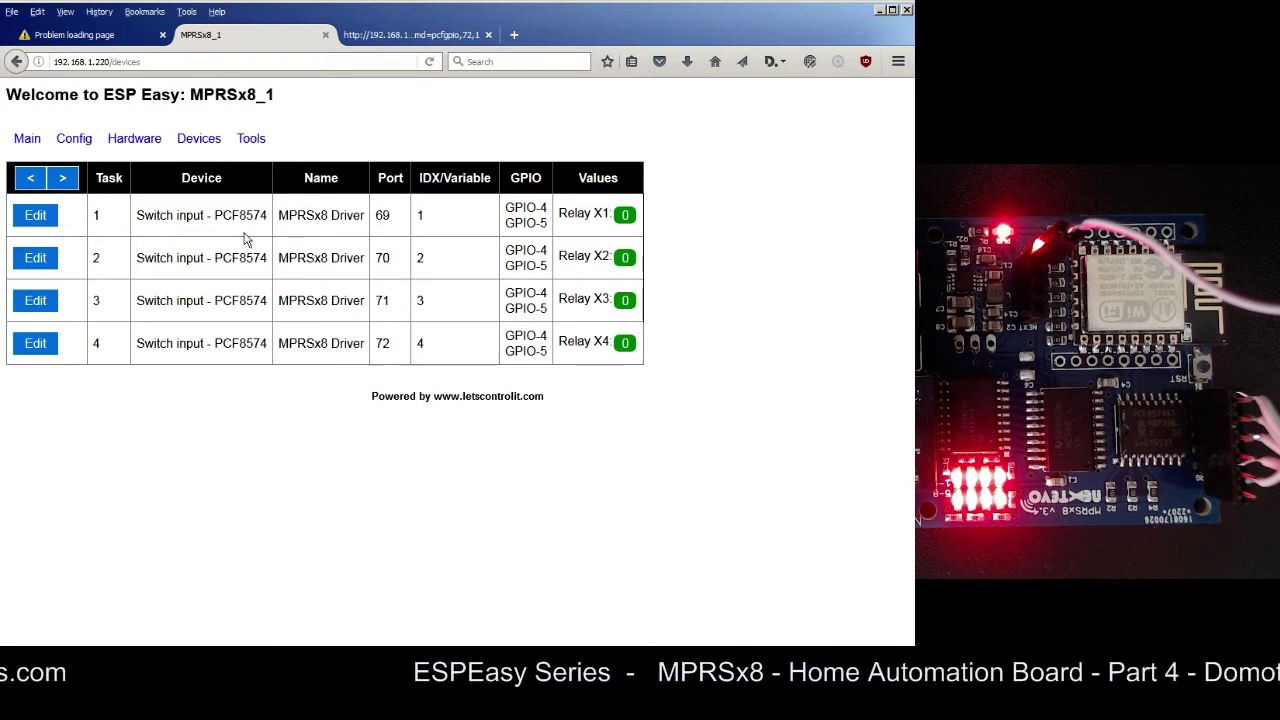
- Show the second page of devices and examine the port and IDX assignments of relays X5 to X8
click(65, 179)
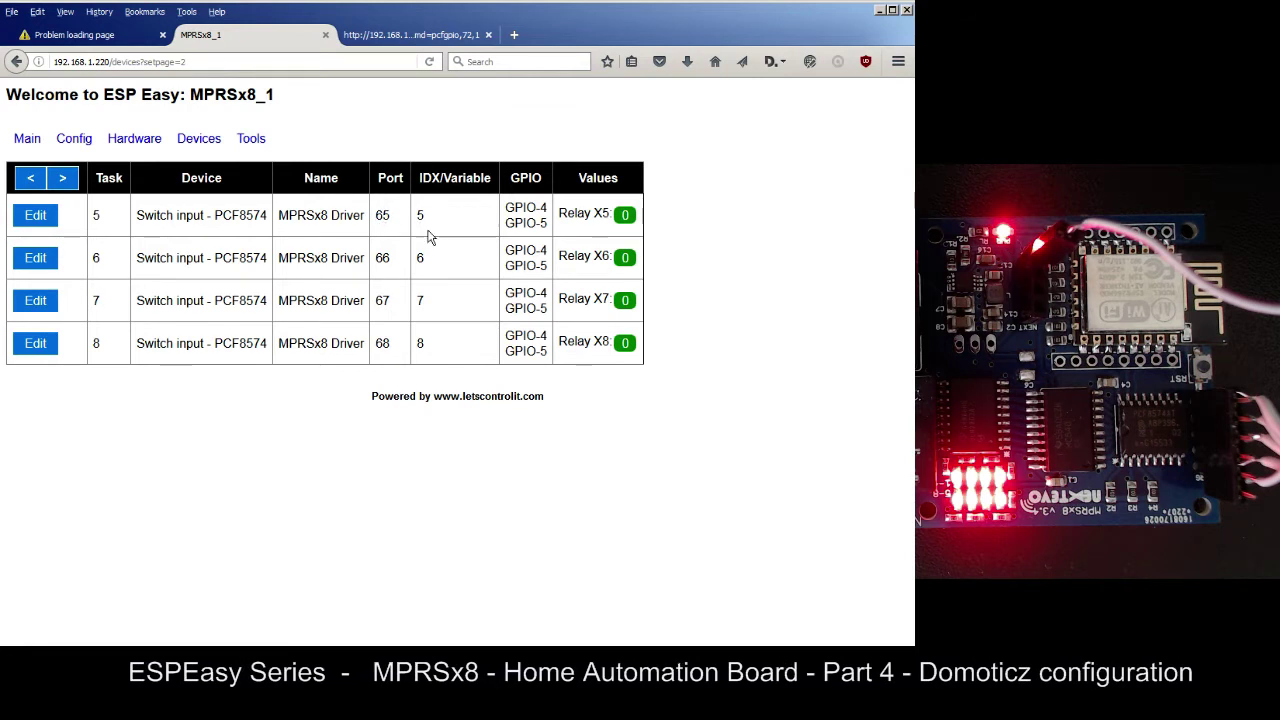
double_click(601, 256)
double_click(382, 258)
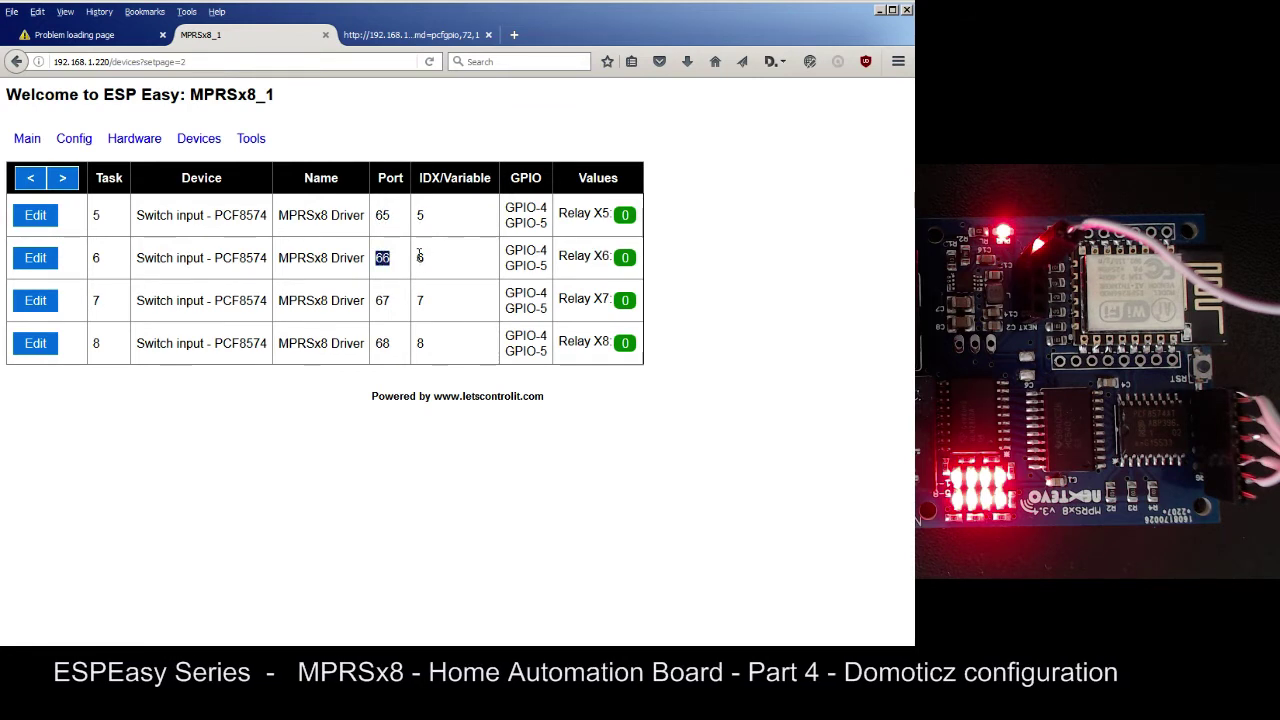
click(427, 257)
double_click(601, 299)
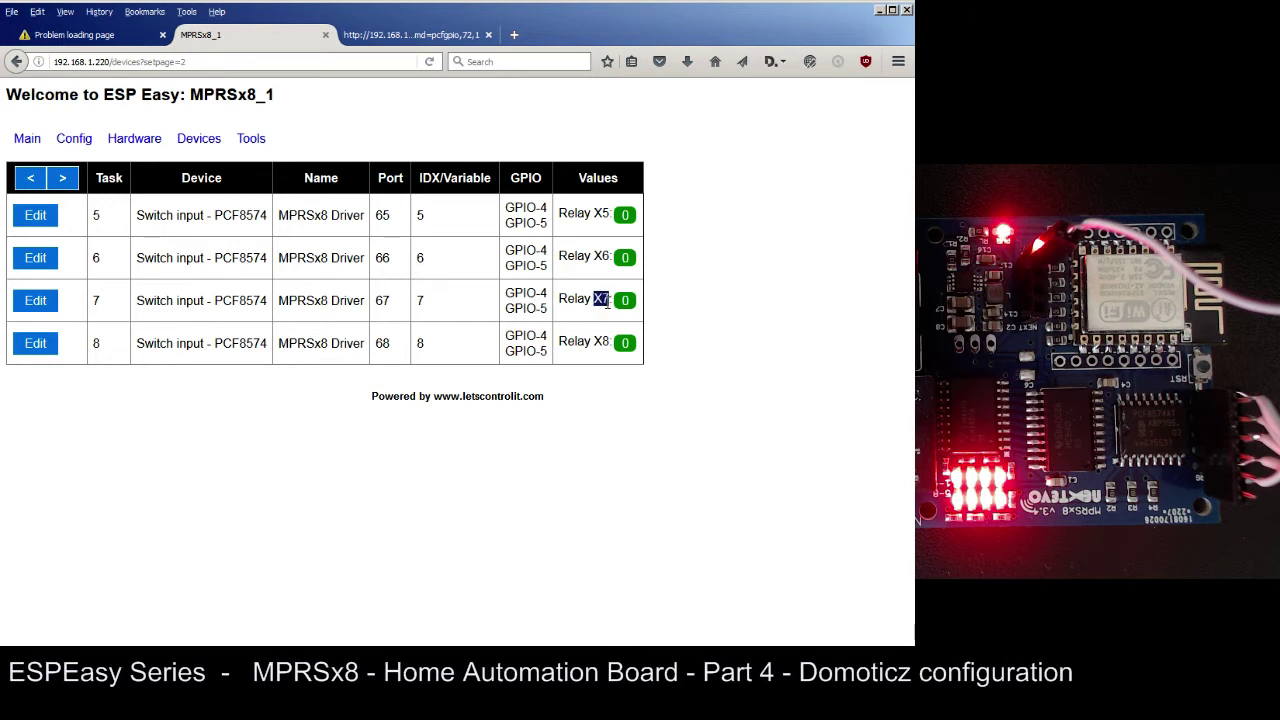
double_click(382, 300)
double_click(420, 300)
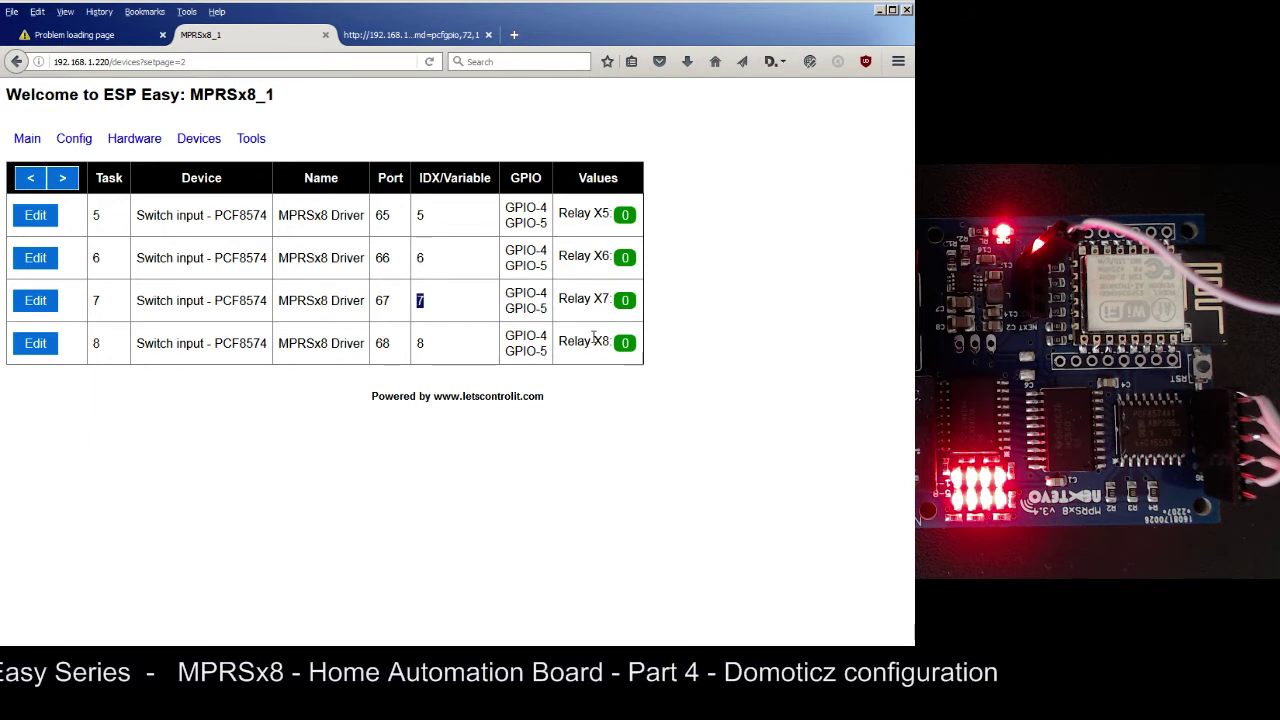
double_click(601, 341)
double_click(382, 343)
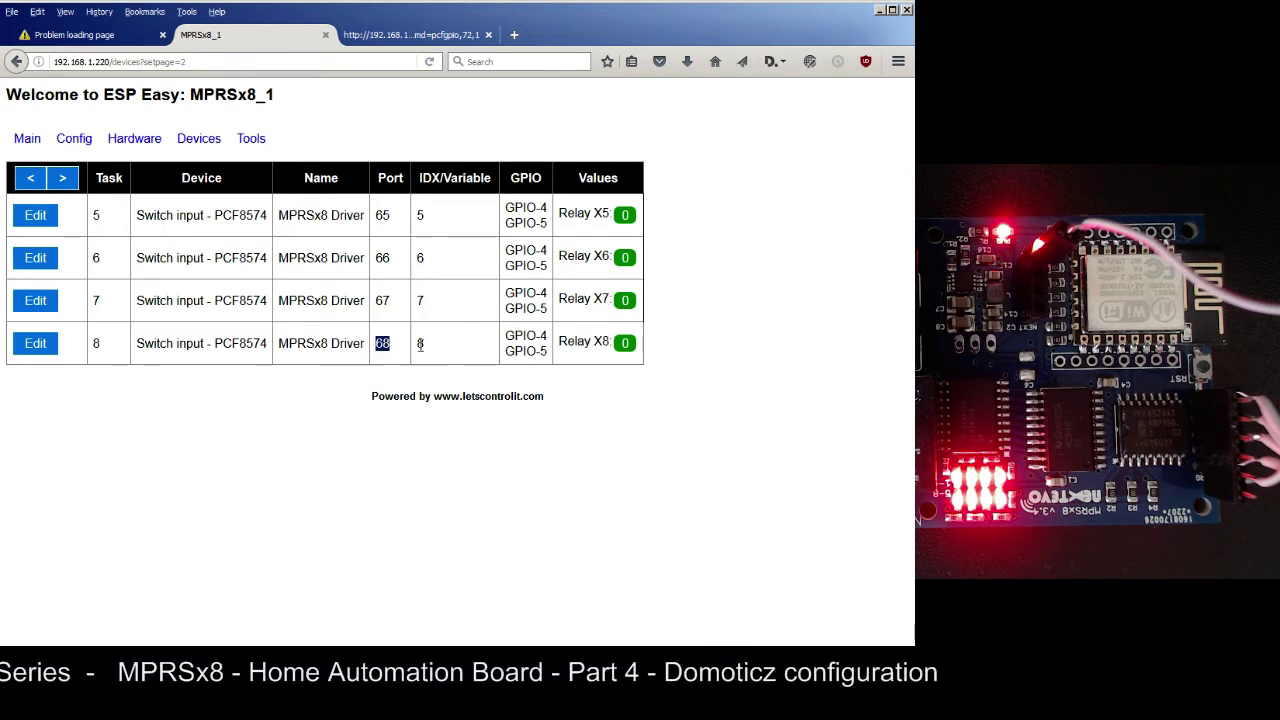
double_click(420, 343)
click(432, 346)
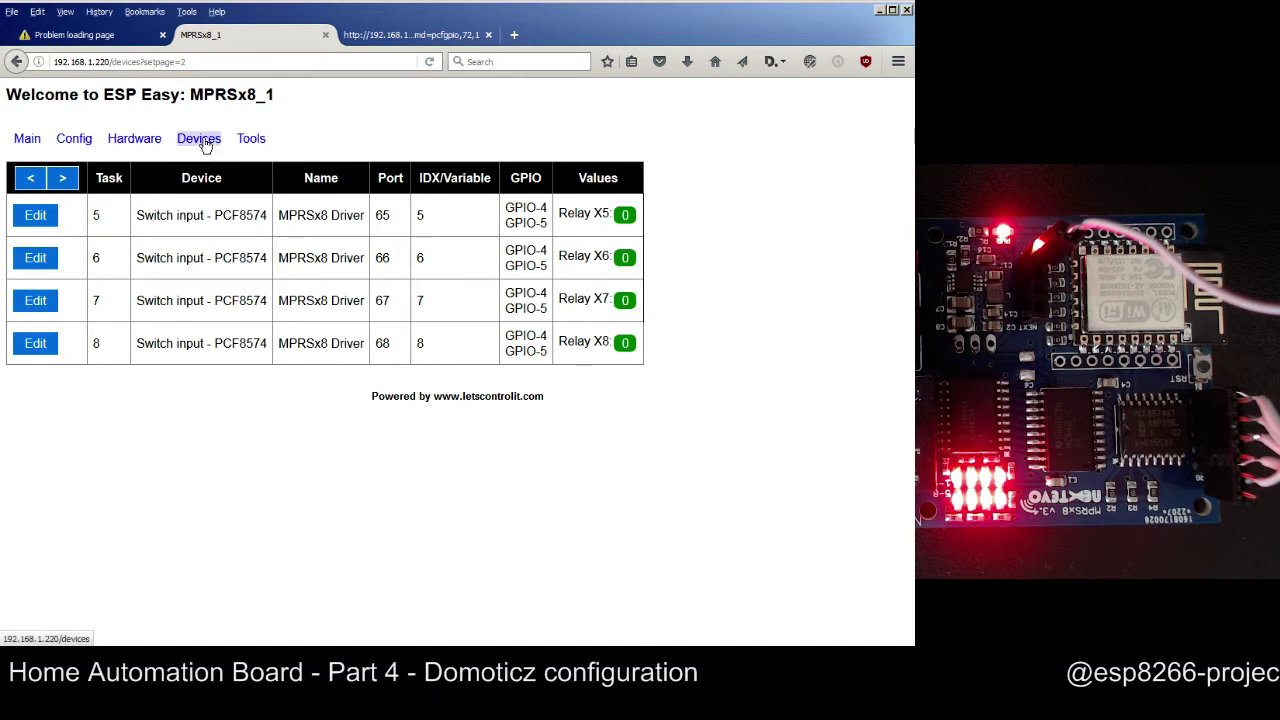
- Check the pcfgpio control command's address and response, and return to the first page of the device list
click(397, 40)
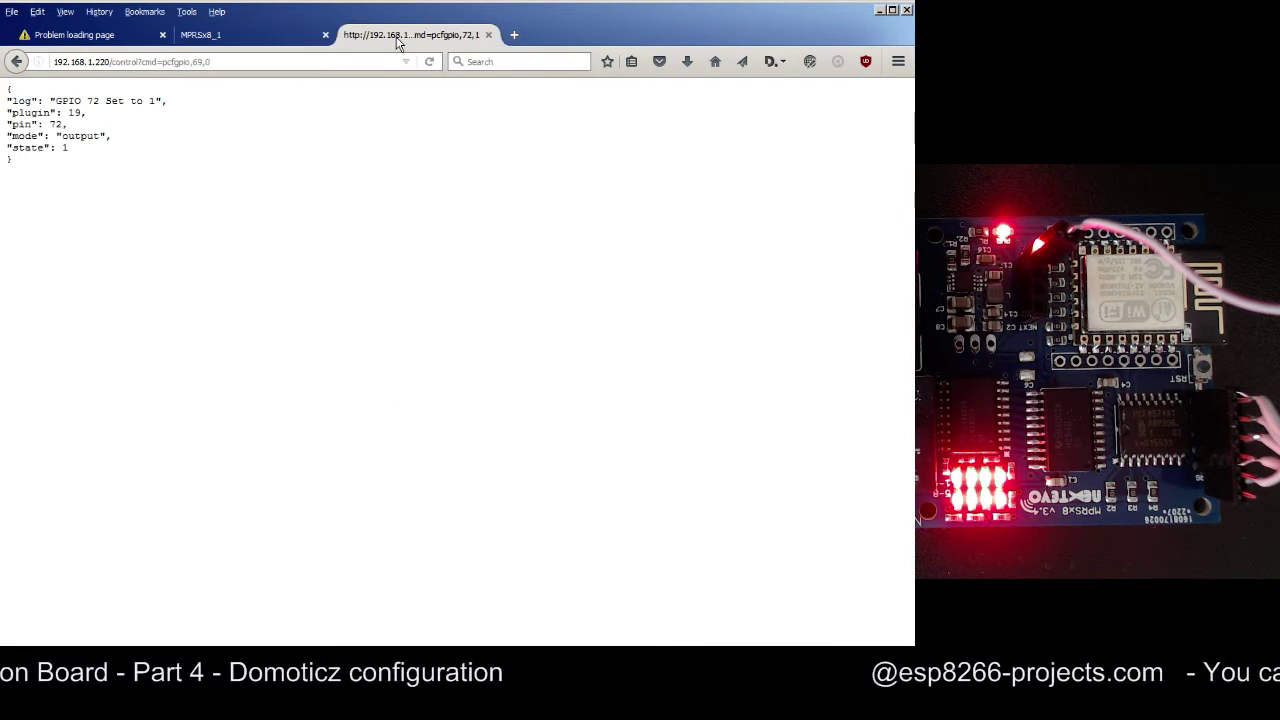
click(249, 61)
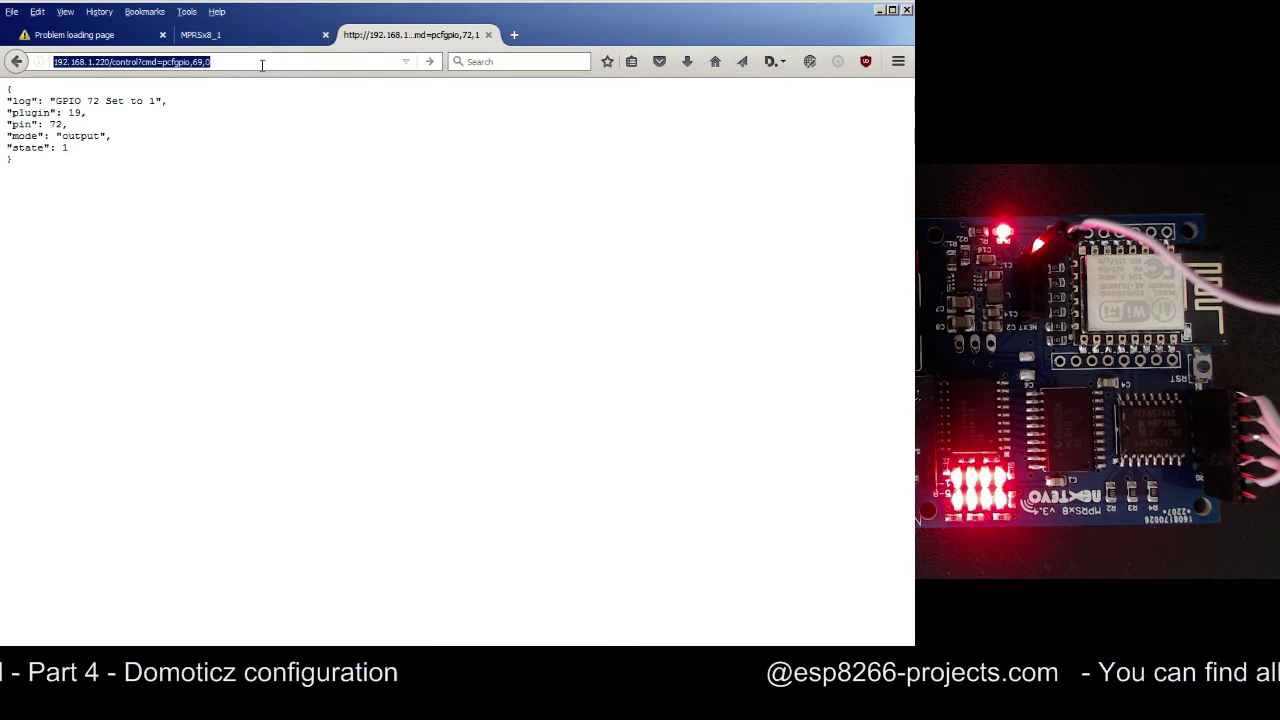
click(277, 37)
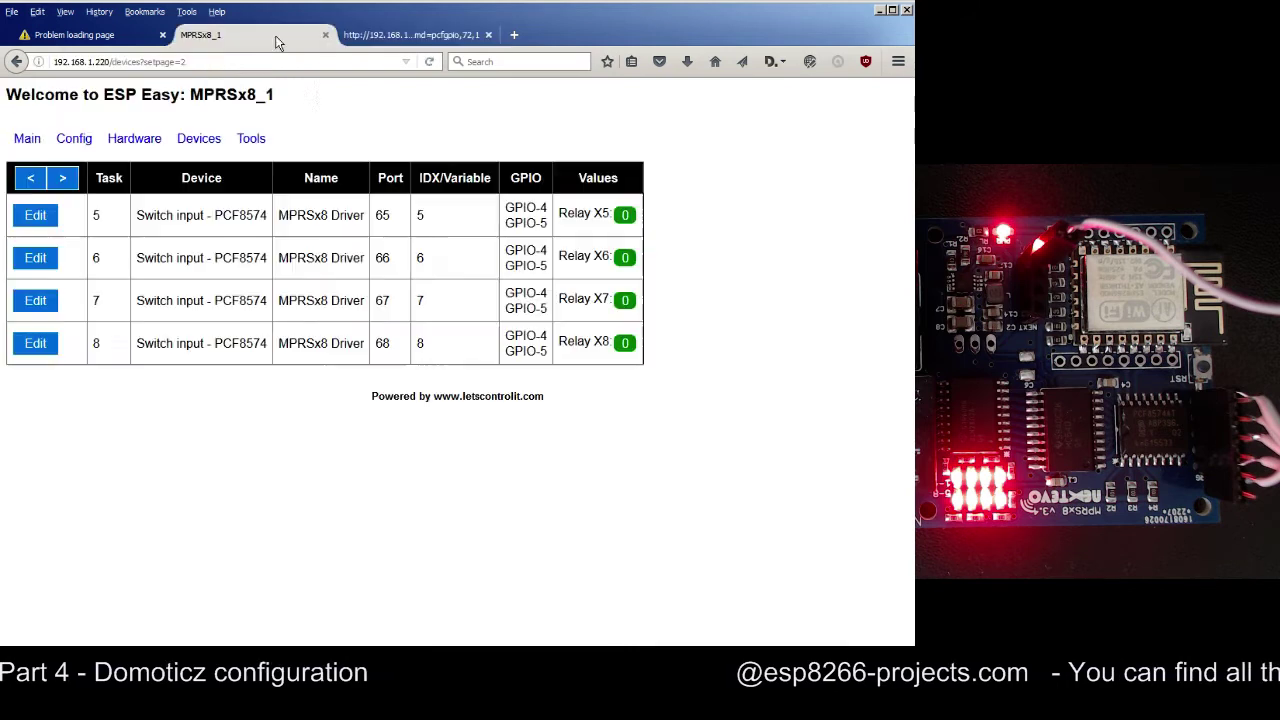
click(31, 178)
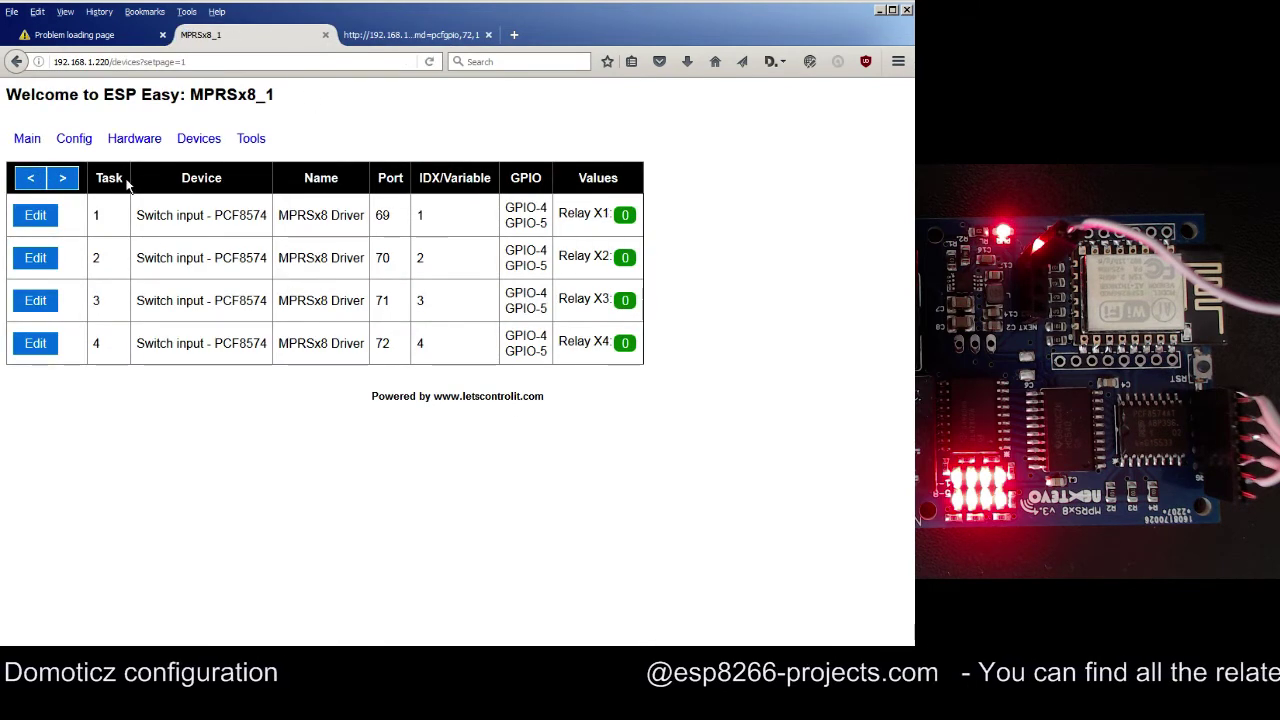
- Check Relay X1's port in the device list and send the control command pcfgpio,69,0 to the board
double_click(381, 215)
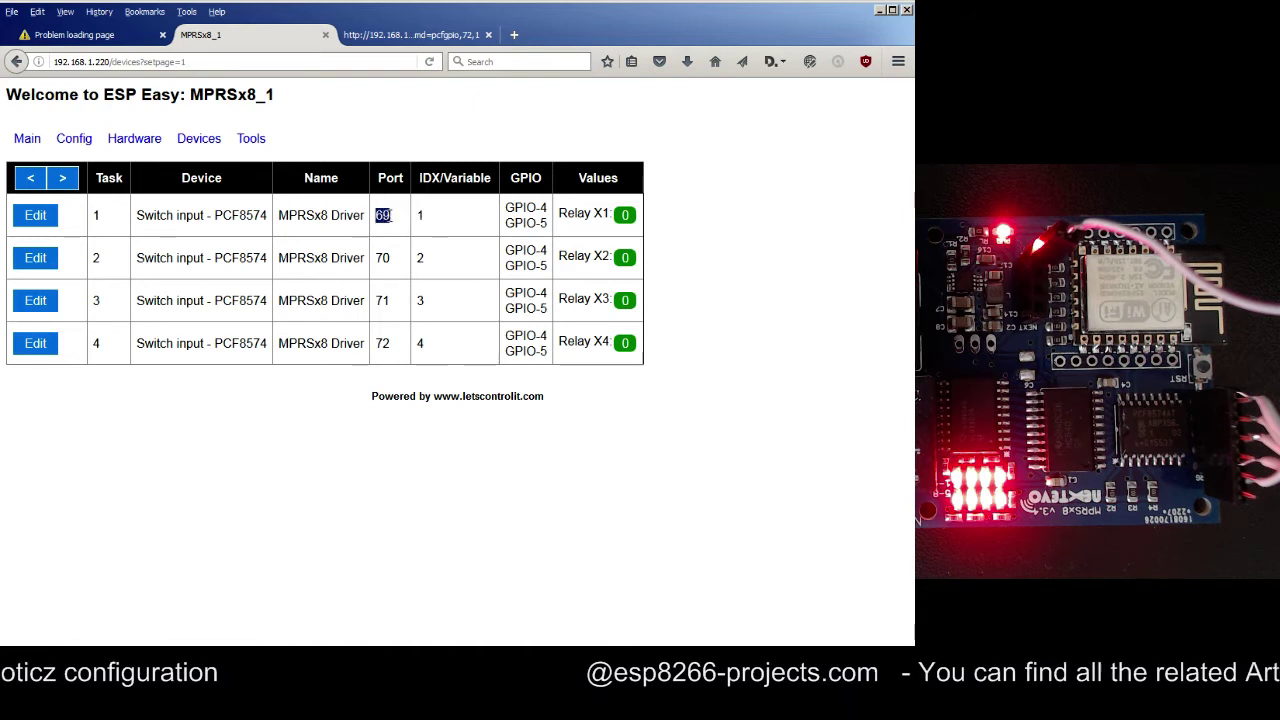
click(415, 34)
click(235, 62)
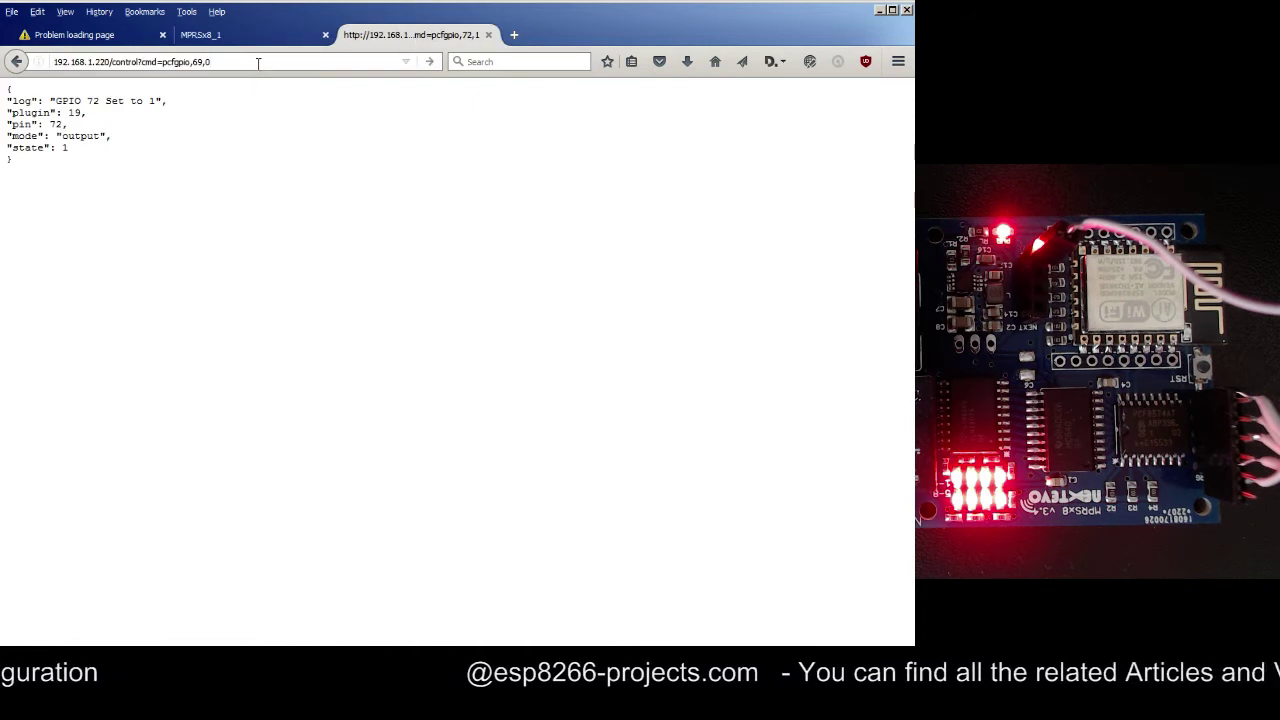
key(Return)
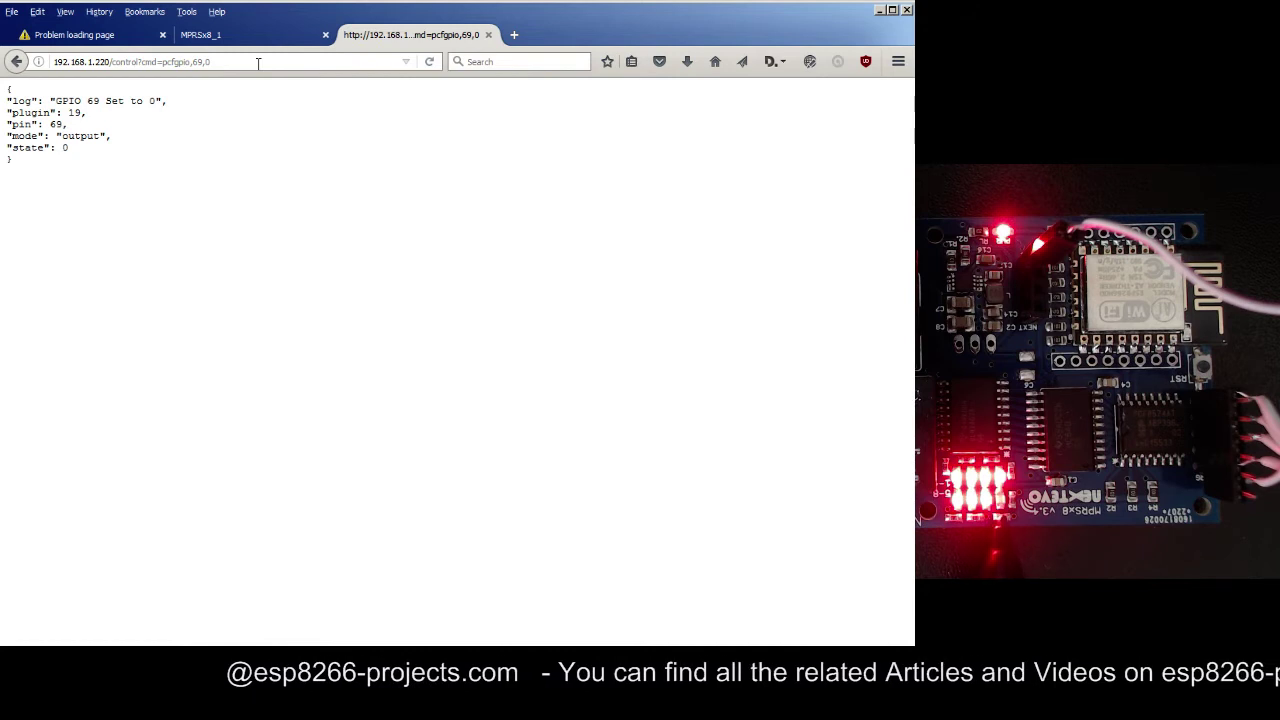
- Switch ports 70 and 71 to 0 by sending the control commands pcfgpio,70,0 and pcfgpio,71,0
double_click(197, 62)
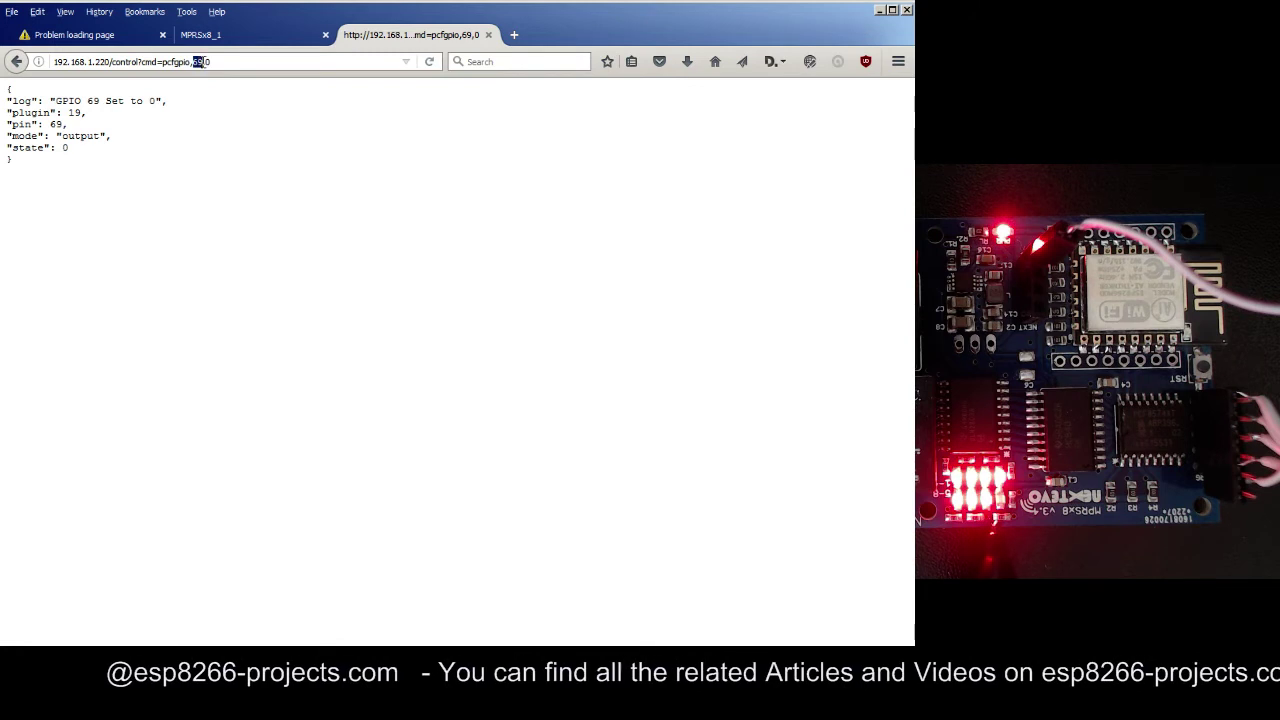
text(70)
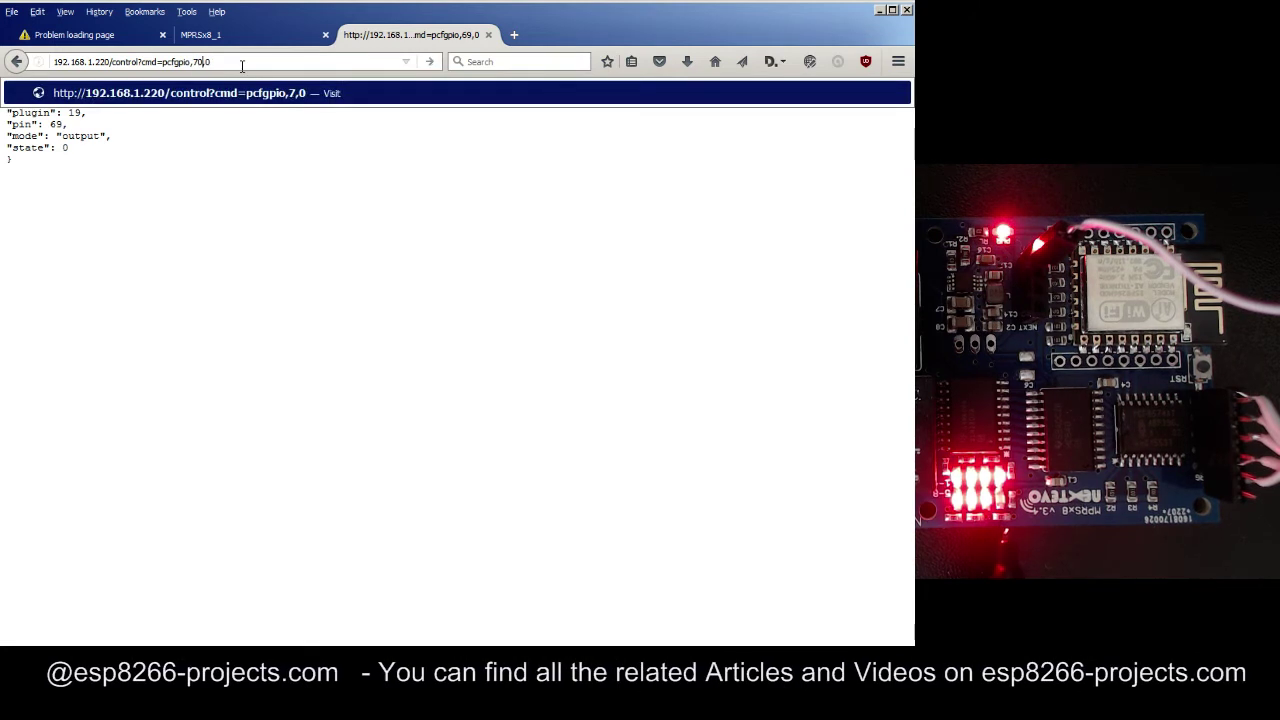
key(Return)
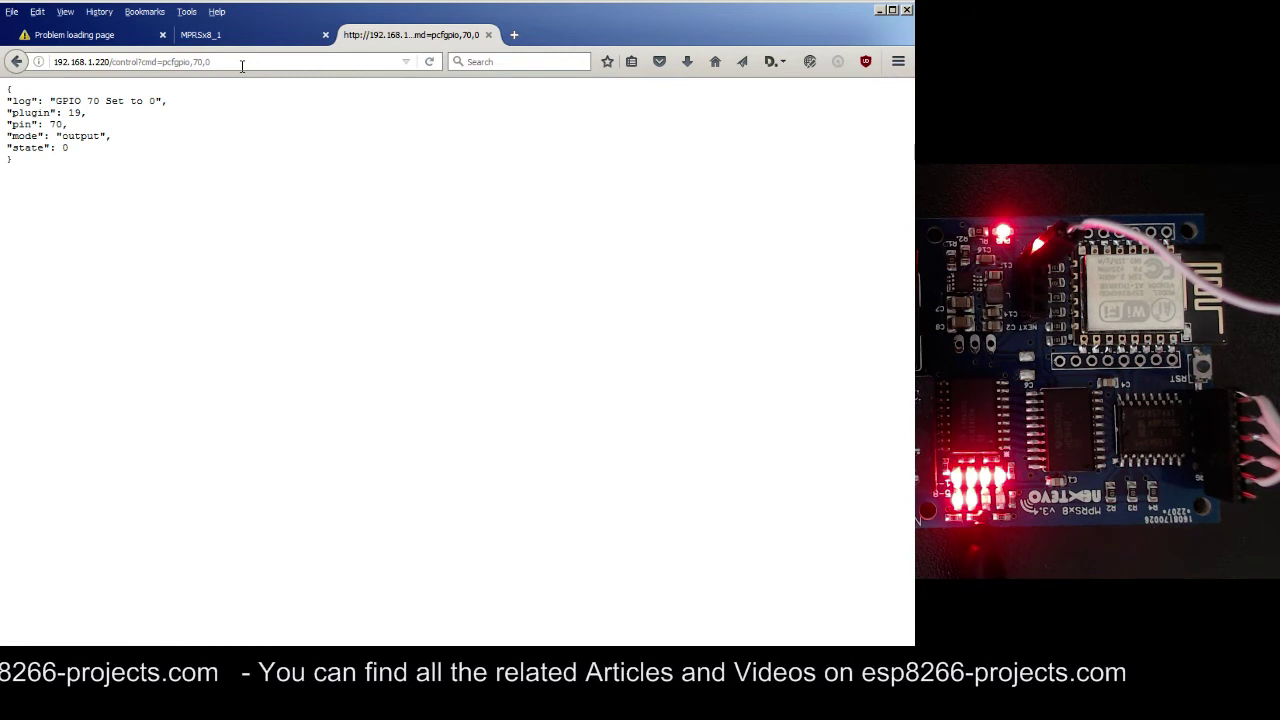
click(200, 61)
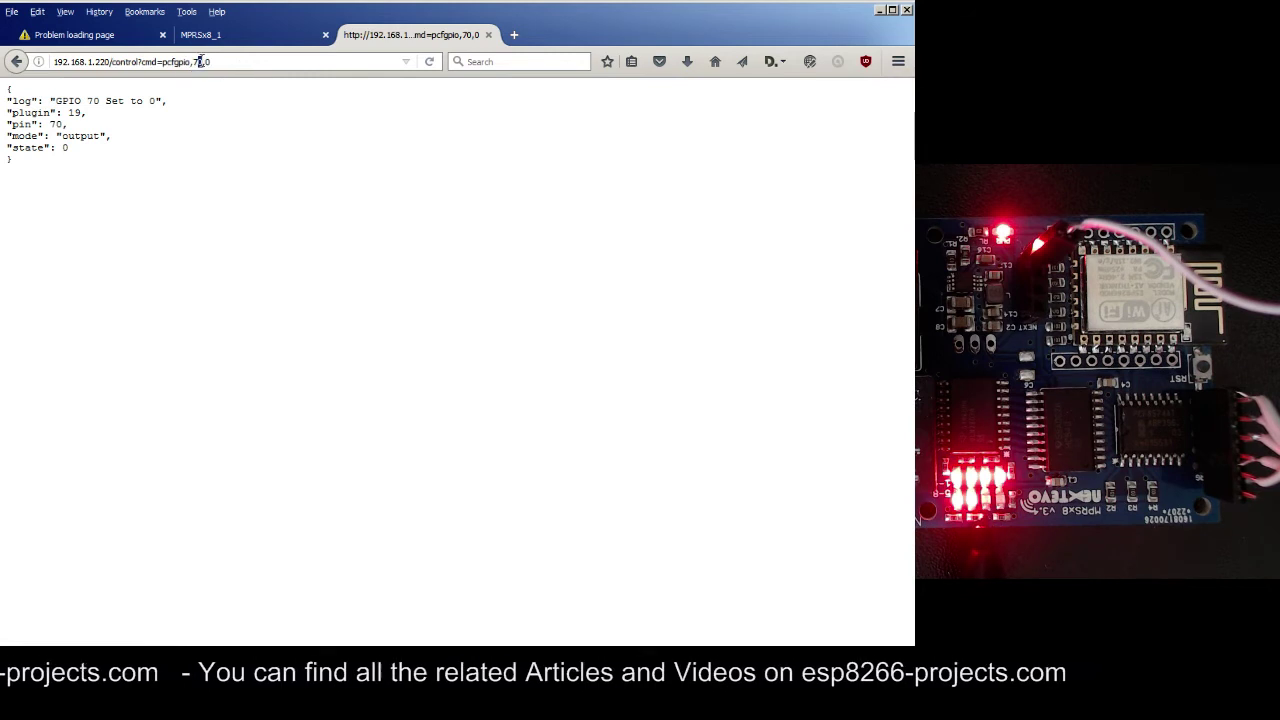
text(1)
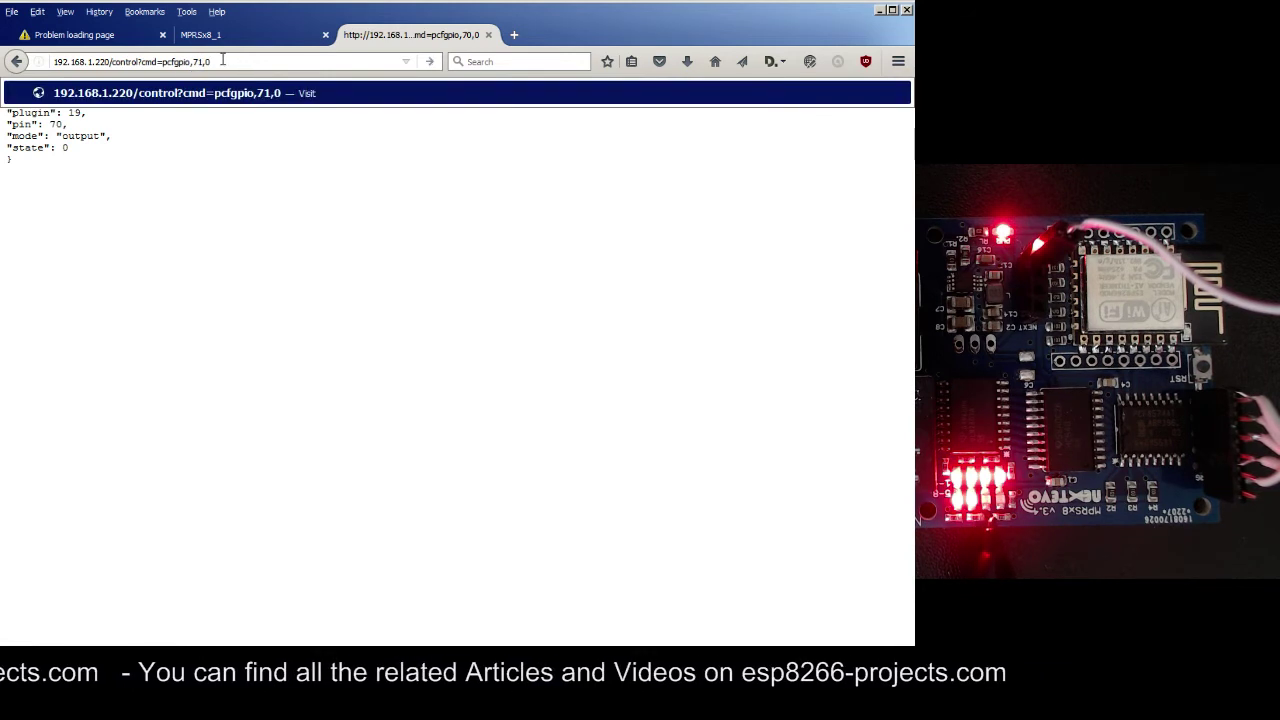
key(Return)
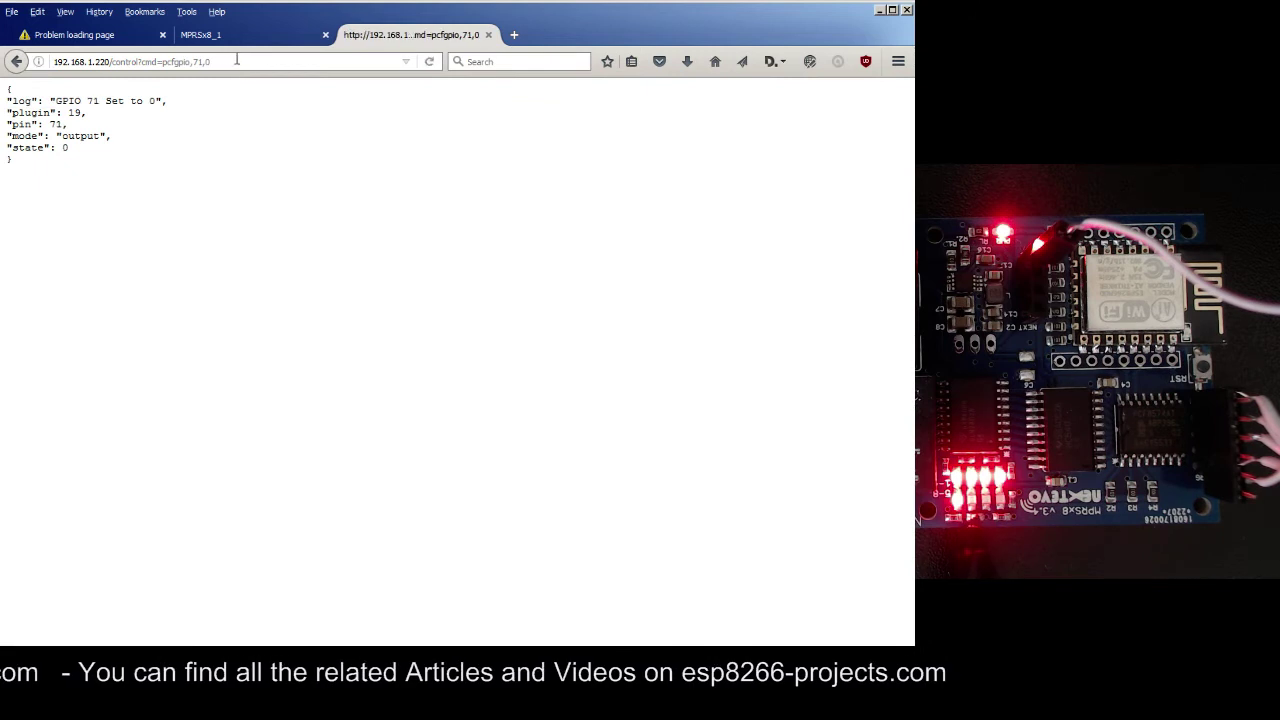
- Switch port 72 to 0 with the control command pcfgpio,72,0 and select the port number in the address
click(200, 62)
click(205, 62)
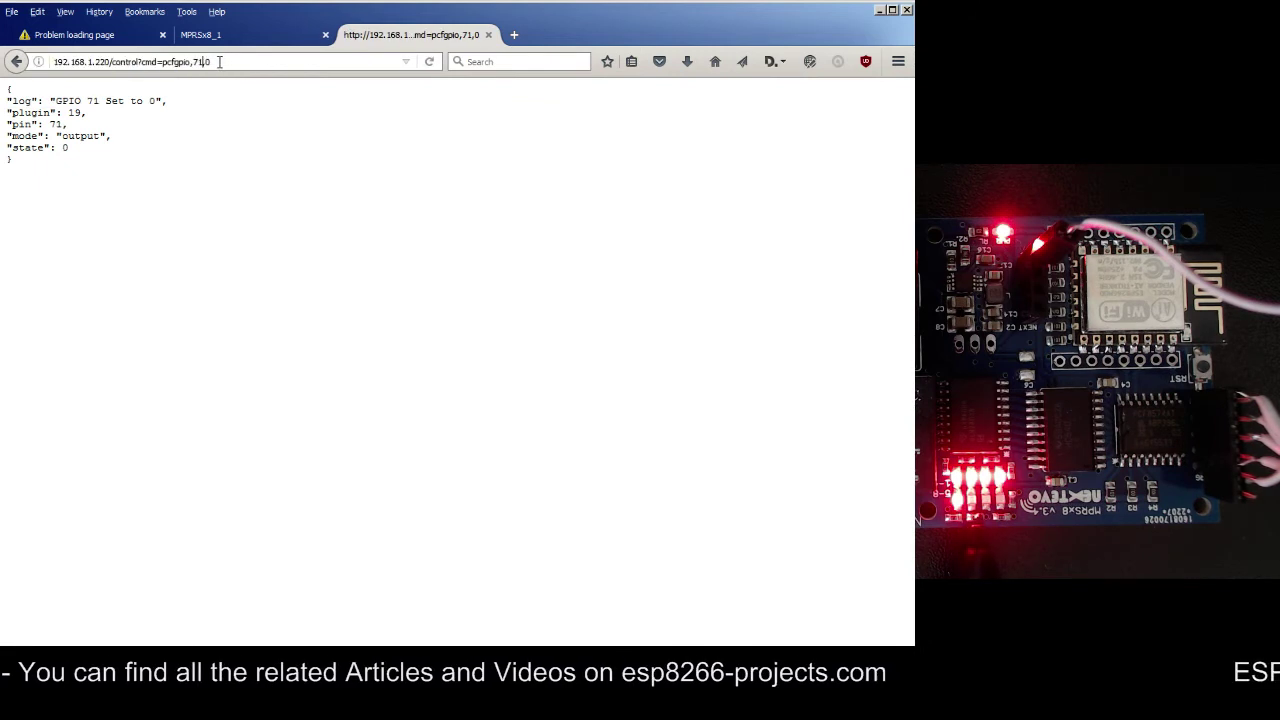
key(BackSpace)
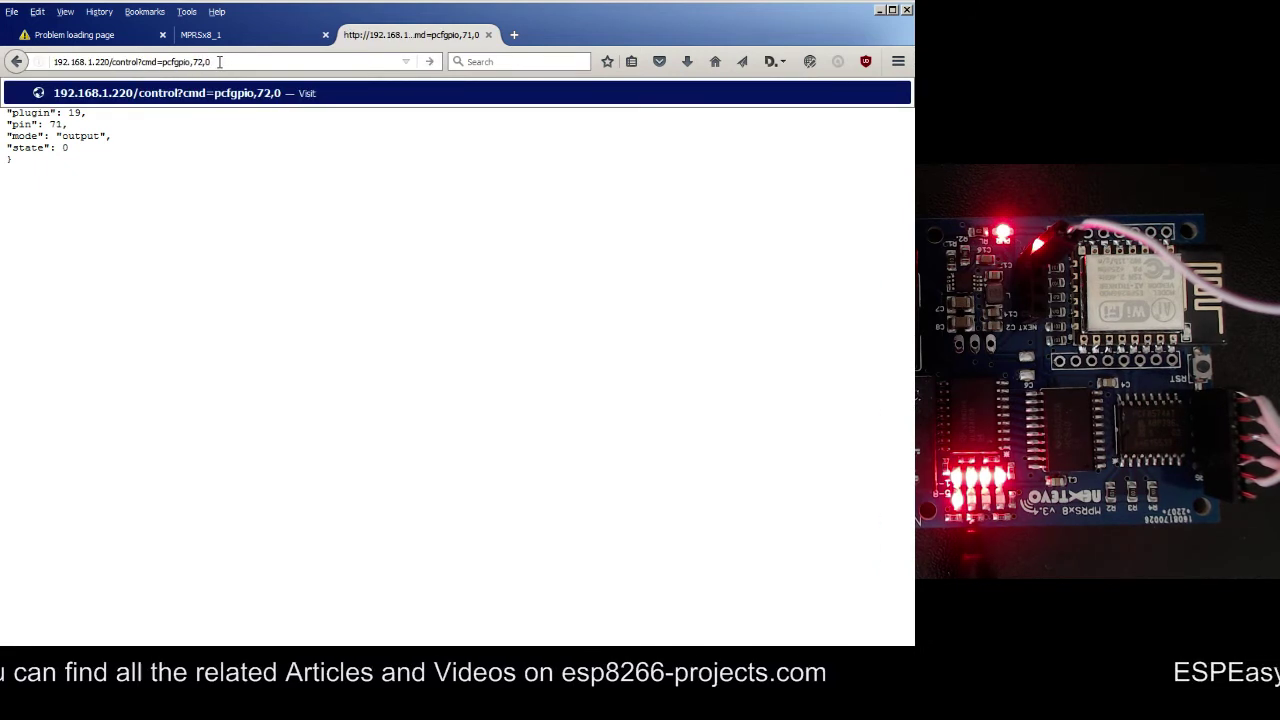
key(Return)
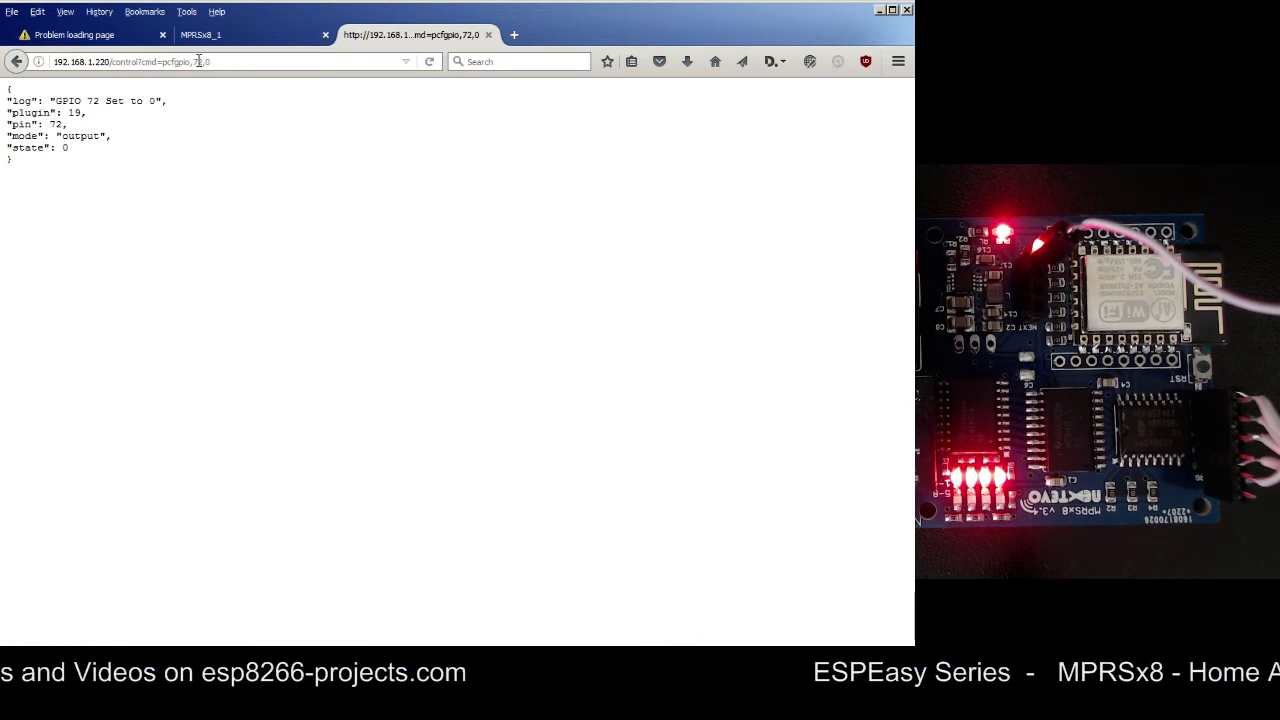
click(203, 61)
drag(193, 61, 209, 61)
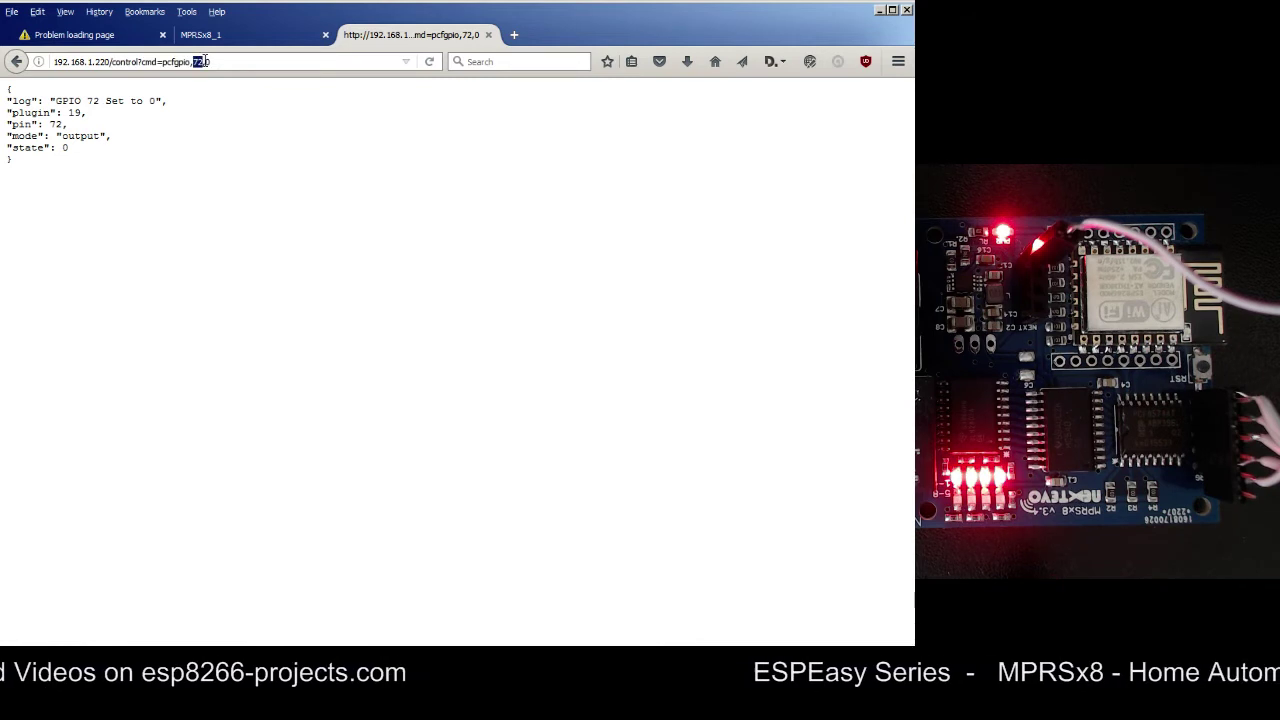
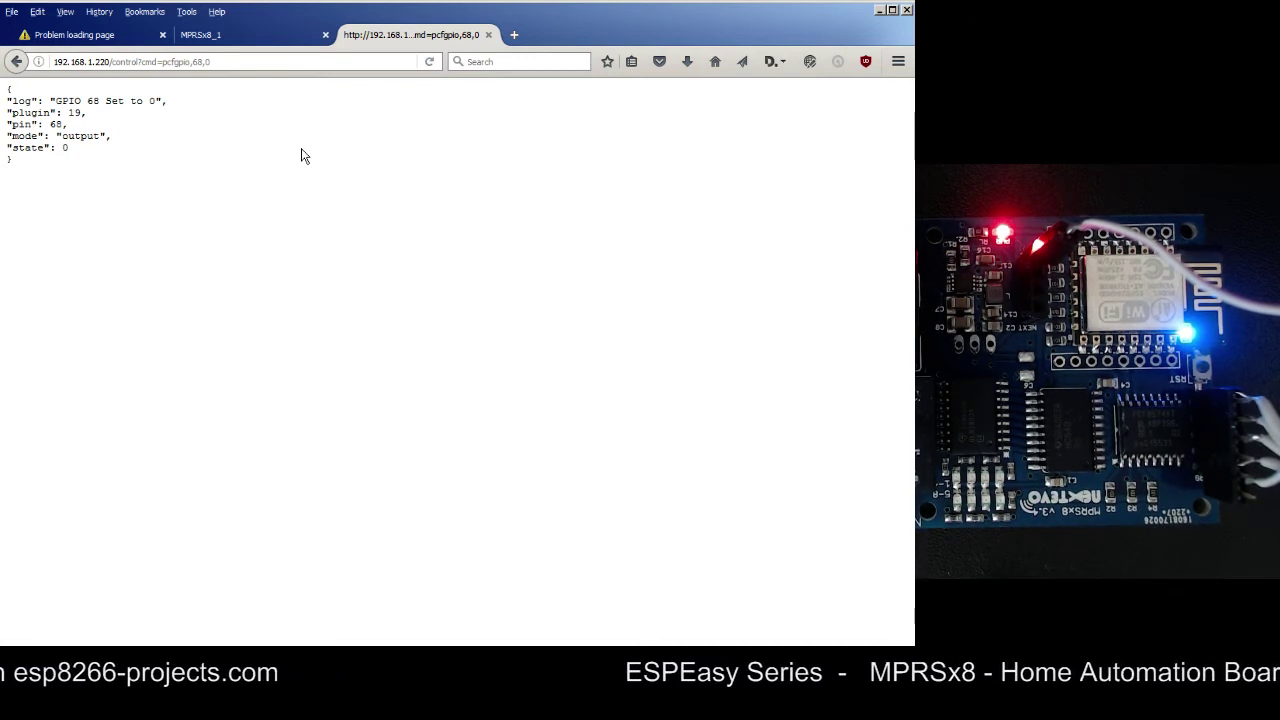
- Change the state value in the control address to 1 and send pcfgpio,68,1 to switch on port 68
click(226, 63)
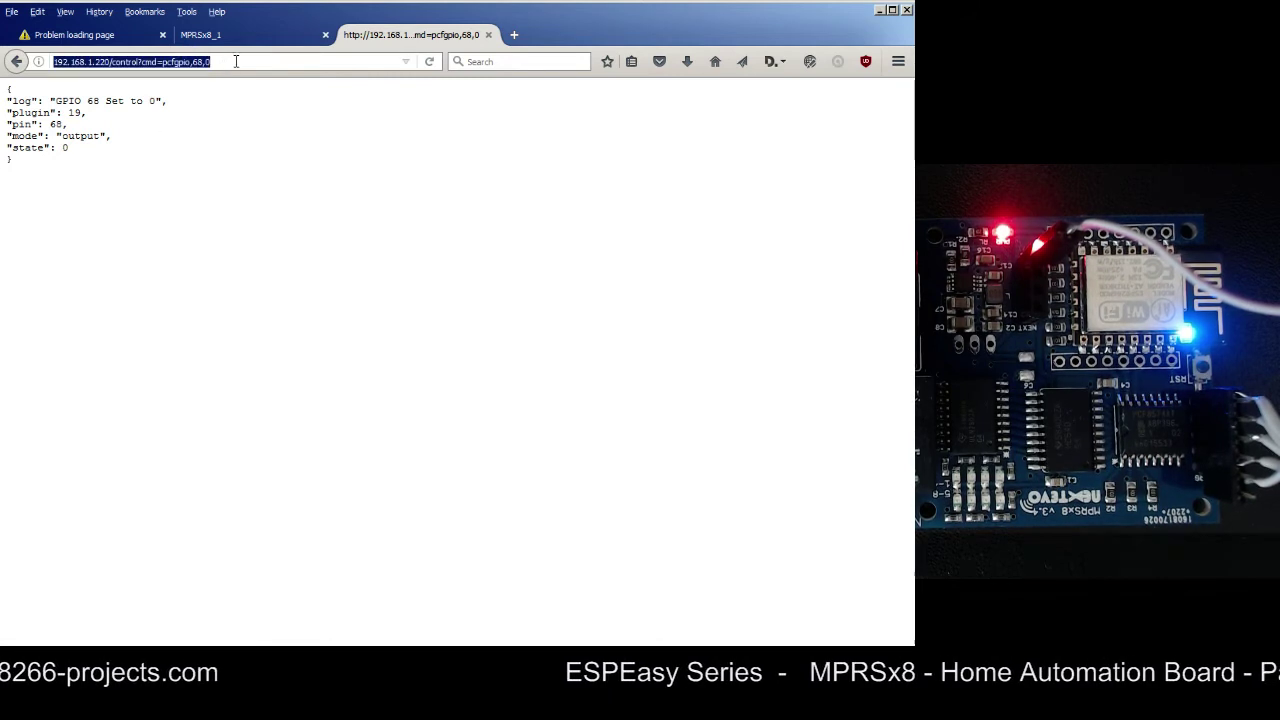
click(242, 62)
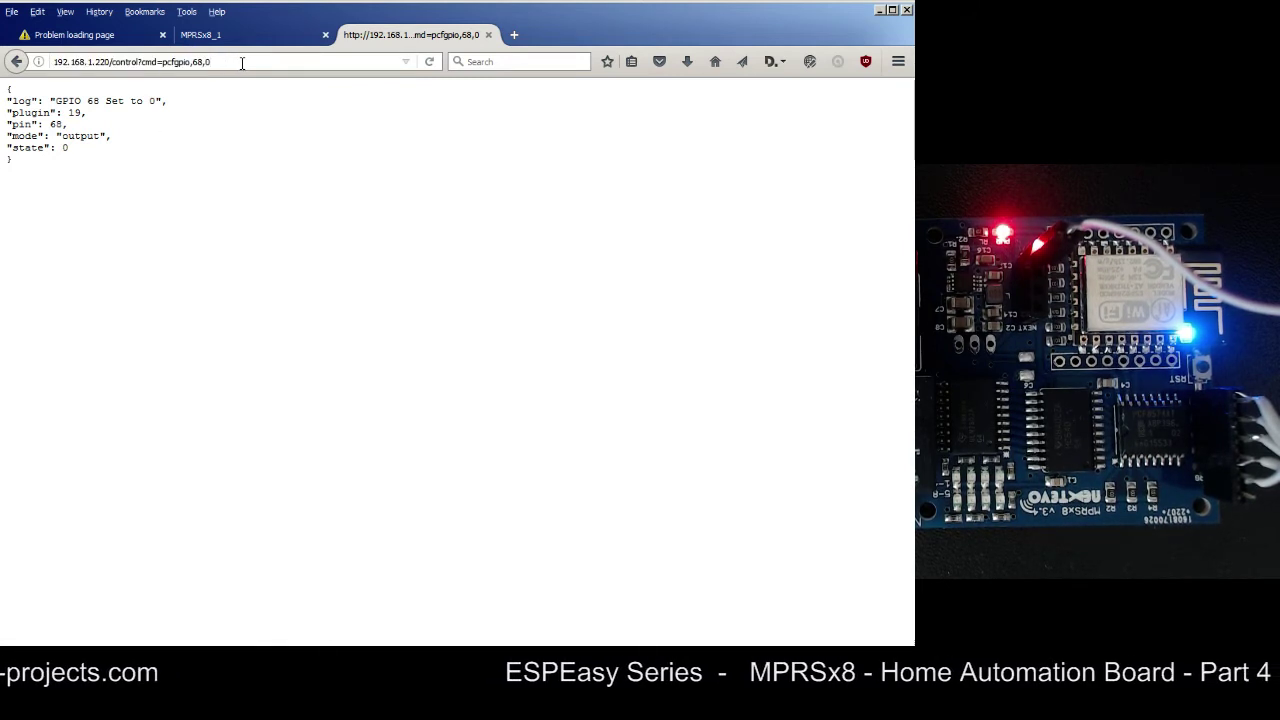
key(BackSpace)
text(1)
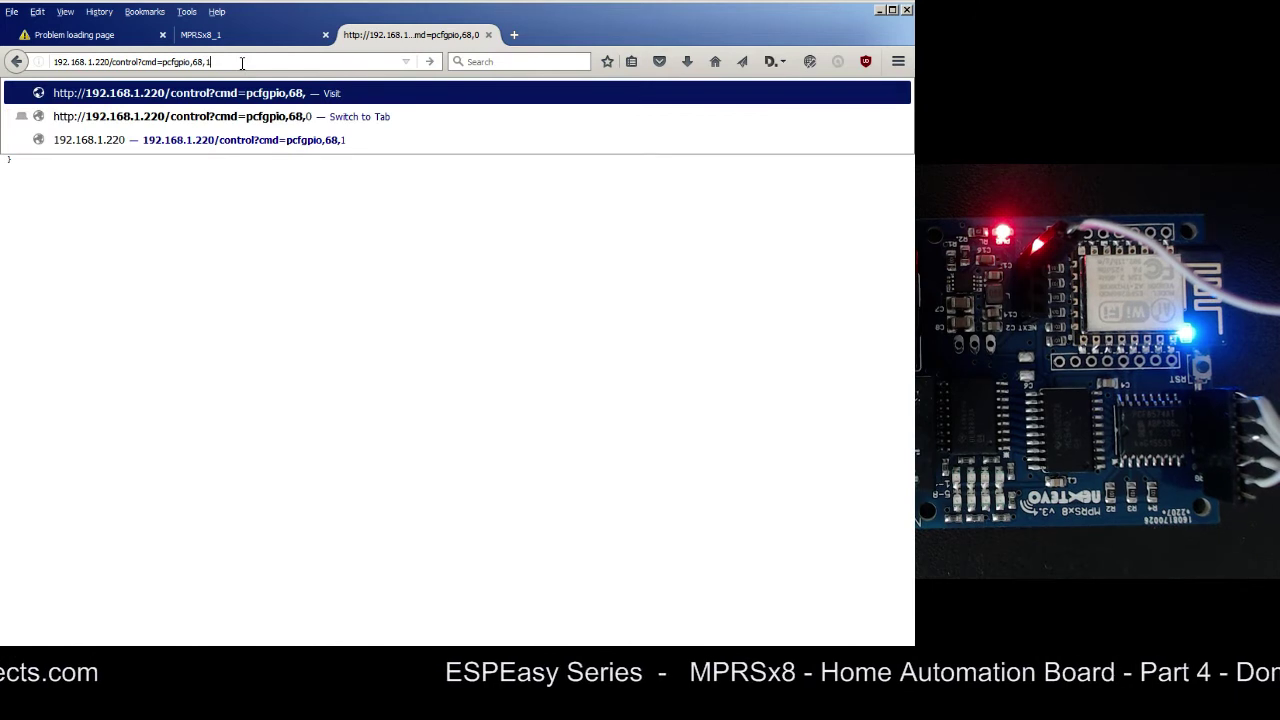
key(Return)
- Change the port in the control address to 67 and send pcfgpio,67,1
click(201, 62)
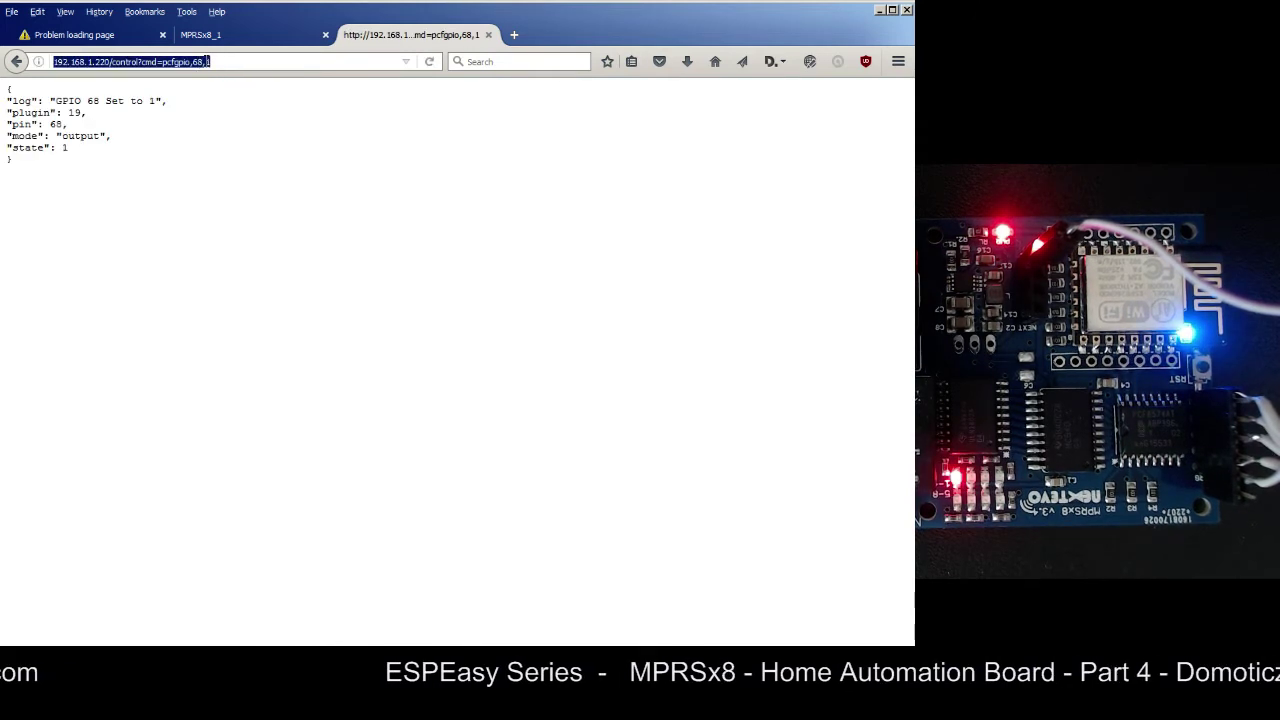
click(220, 61)
key(Left)
key(Left)
key(BackSpace)
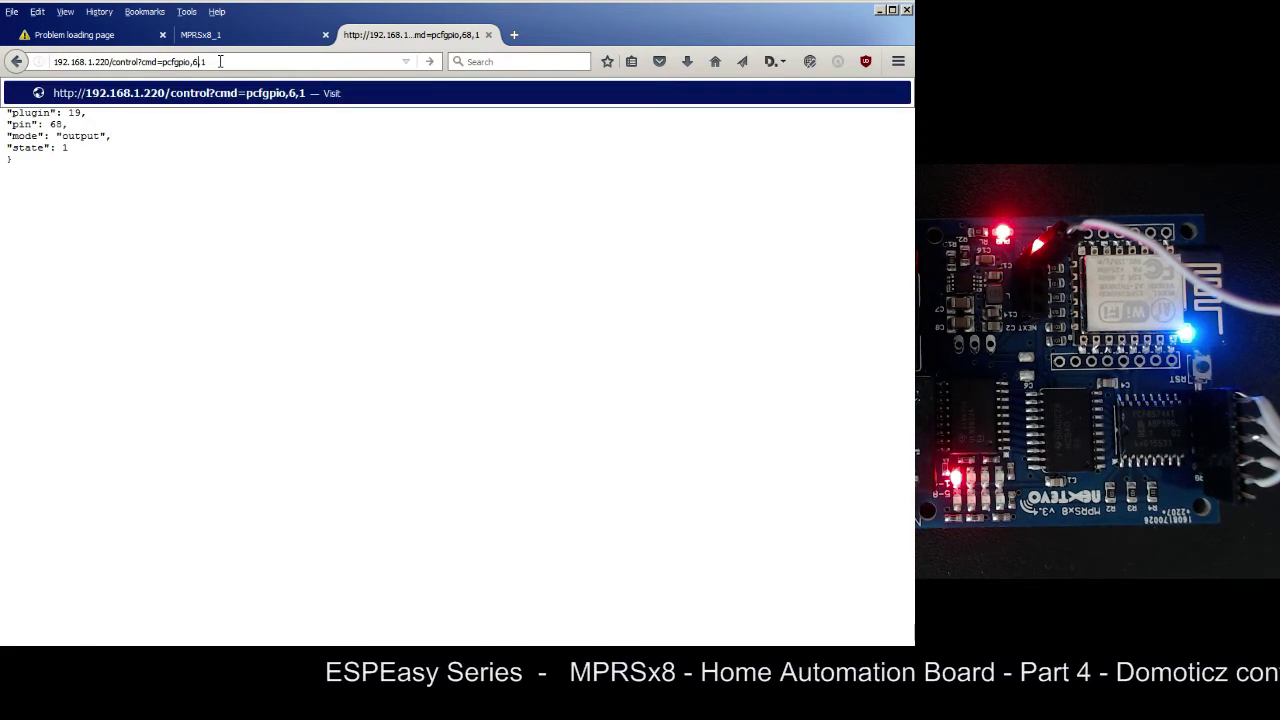
text(7)
key(Return)
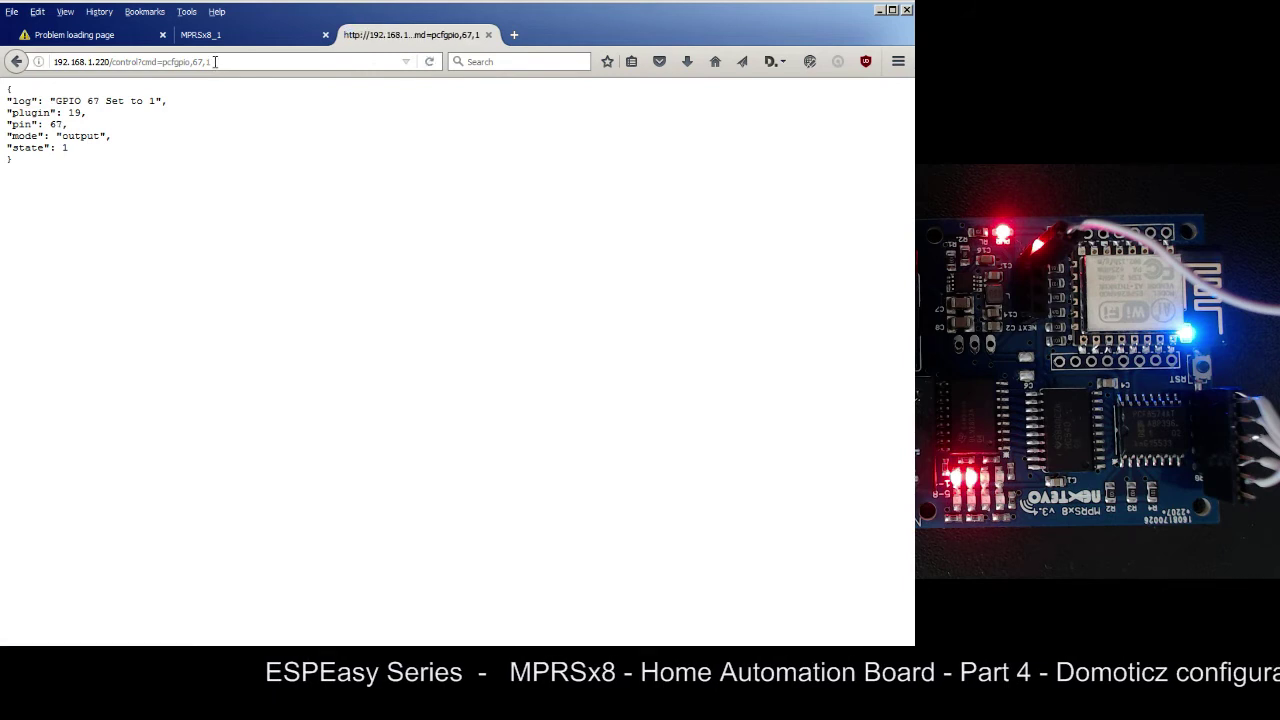
- Change the port in the control address to 66 and send pcfgpio,66,1
click(204, 62)
click(213, 63)
key(Left)
key(Left)
key(Left)
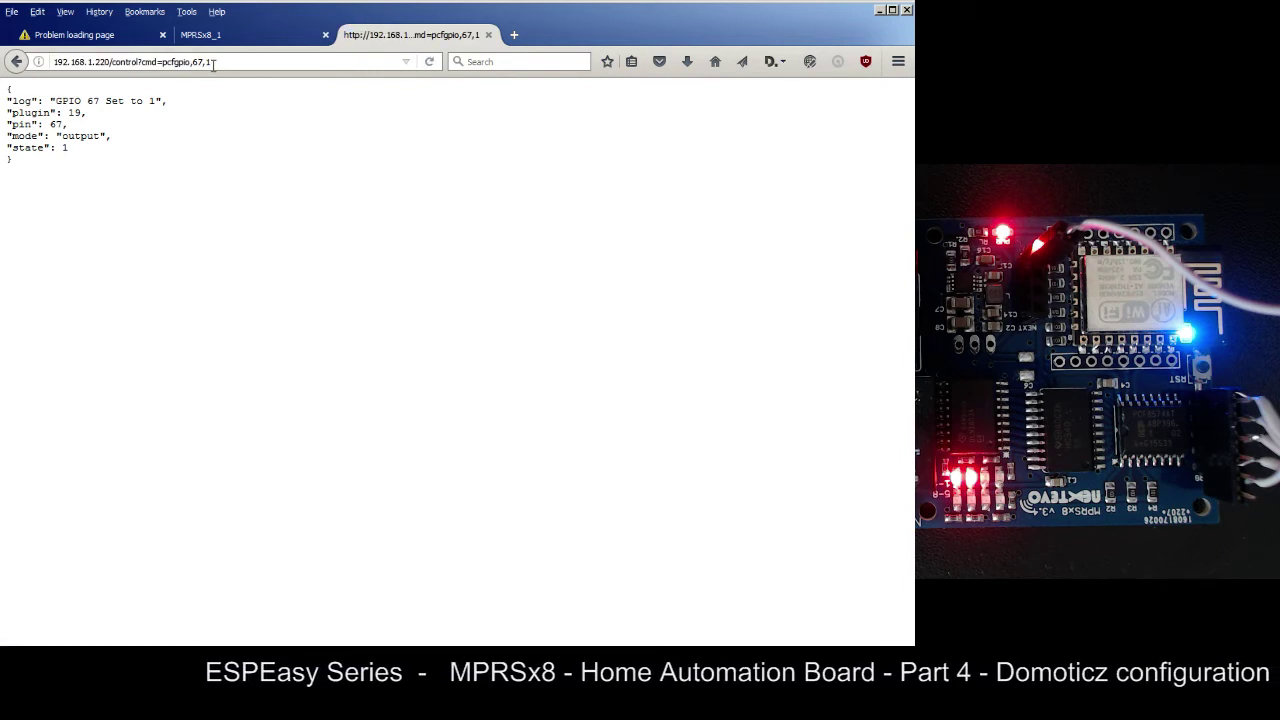
key(BackSpace)
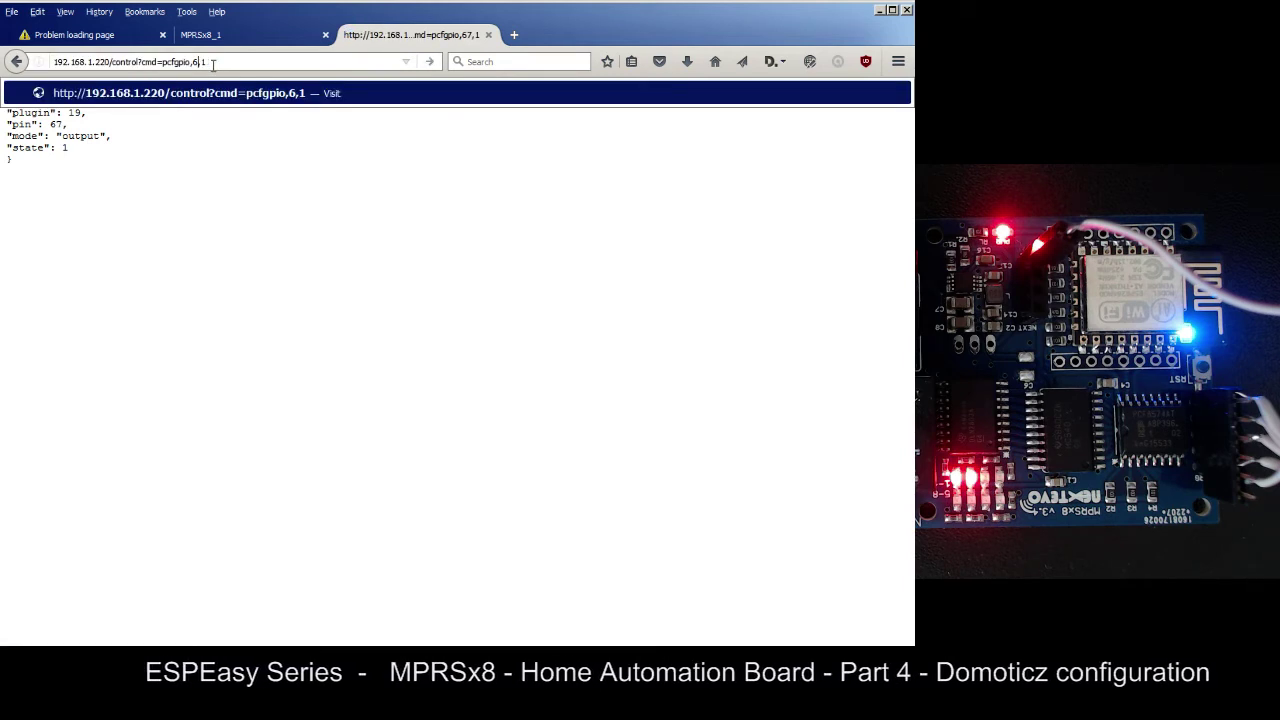
text(6)
key(Return)
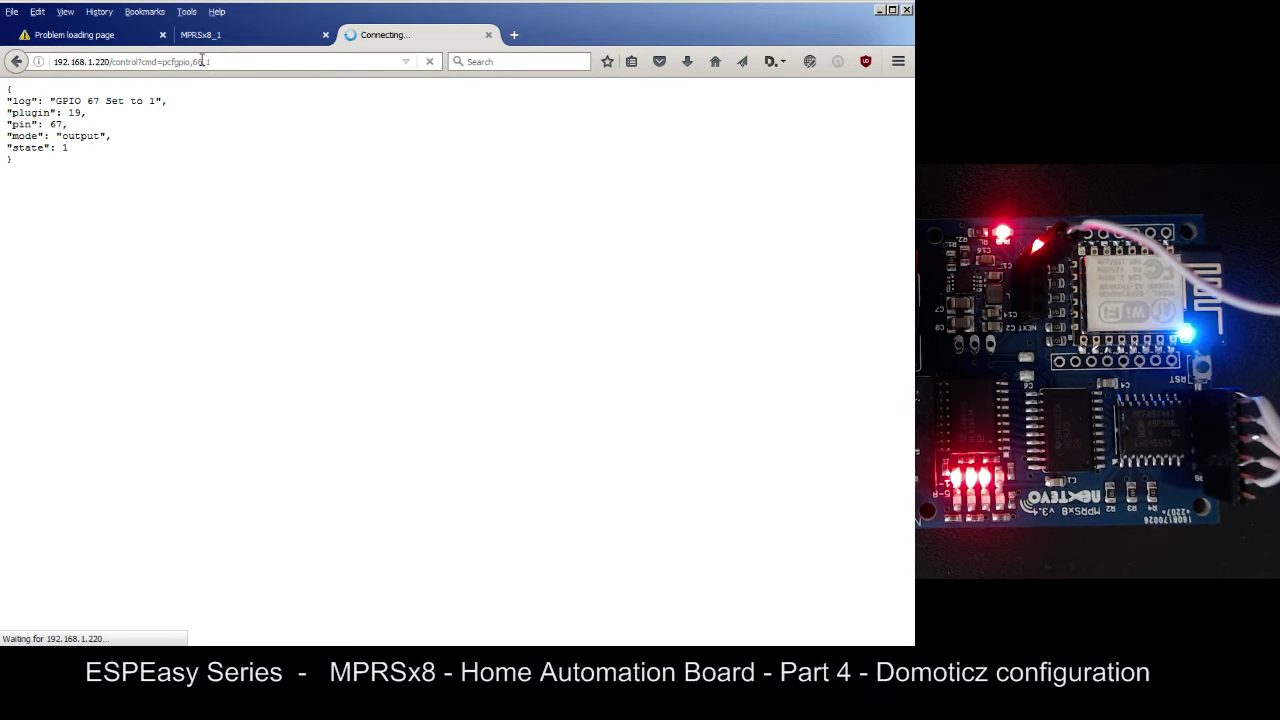
- Change the port in the control address to 65 and send pcfgpio,65,1
click(204, 62)
click(220, 61)
key(Left)
key(Left)
key(Left)
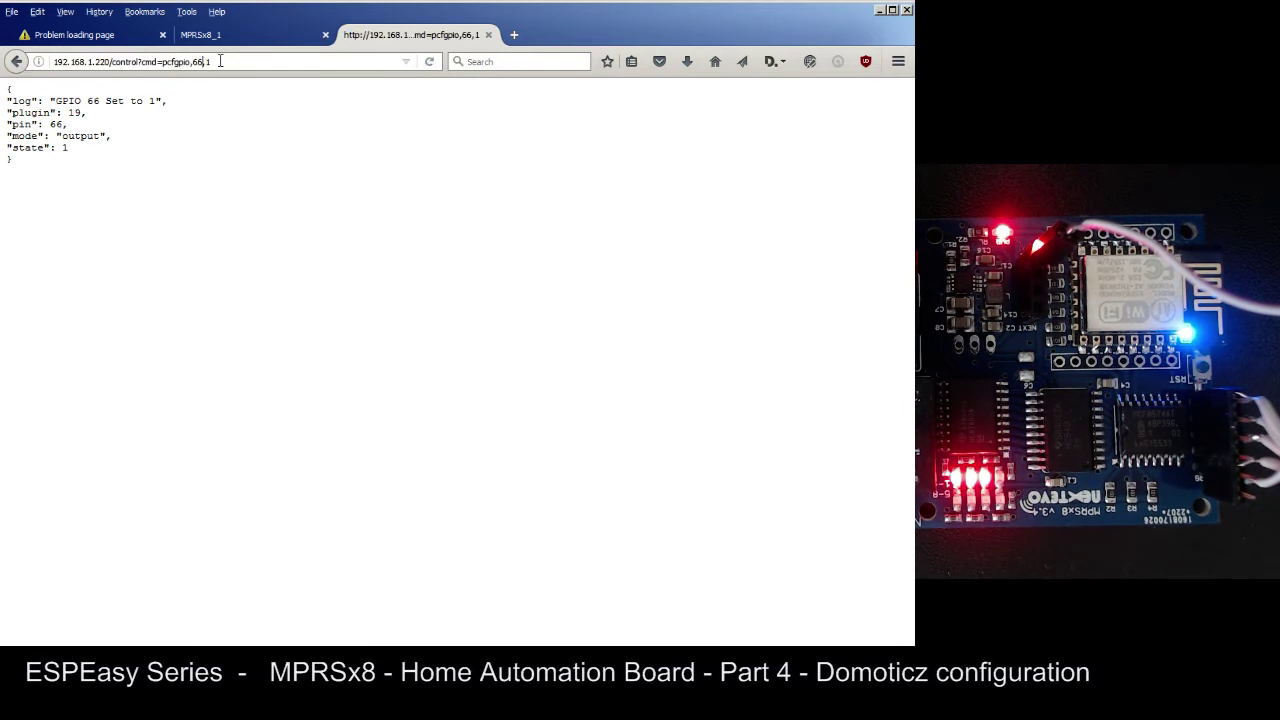
key(Delete)
text(5)
key(Return)
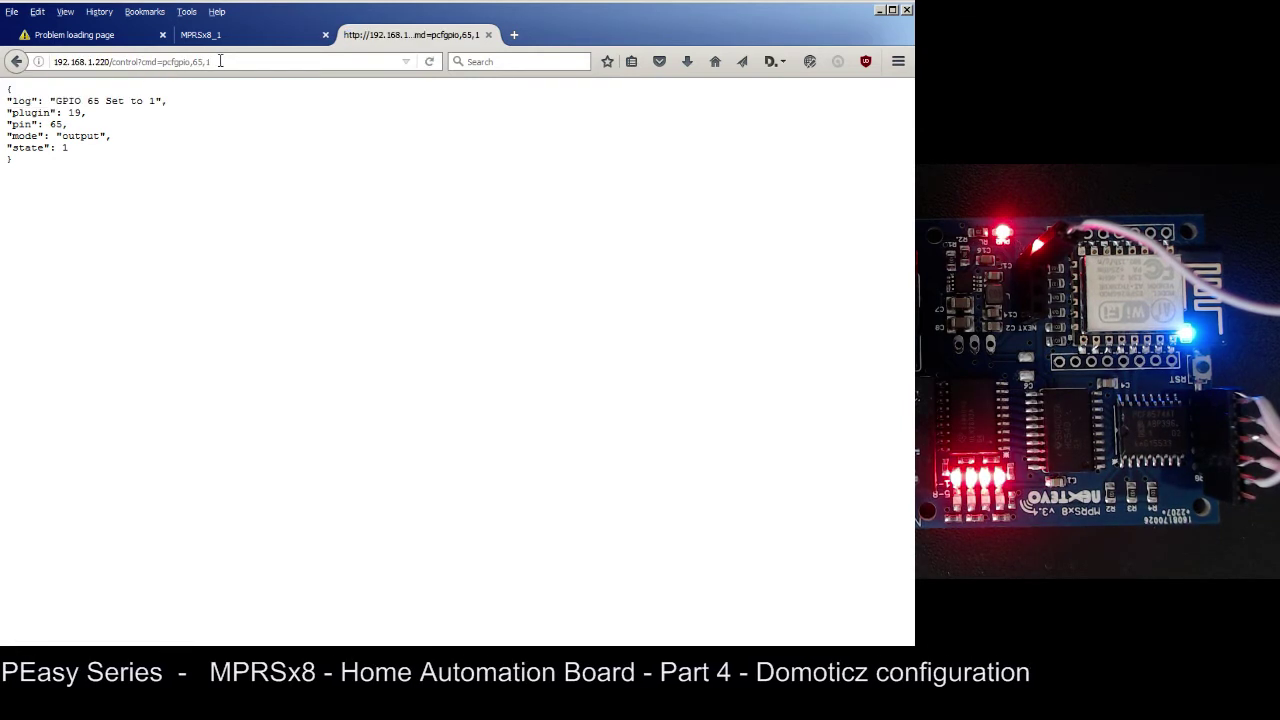
- Replace the port in the control address with 69 and send pcfgpio,69,1
click(204, 61)
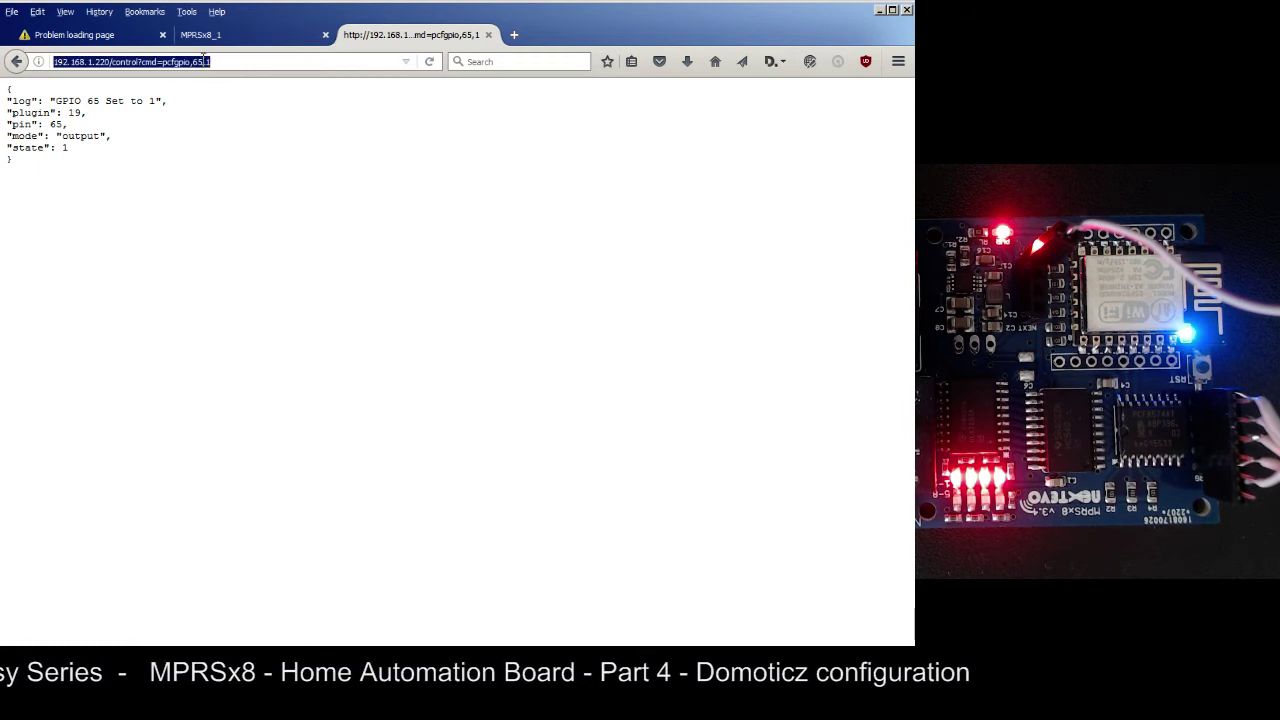
click(232, 62)
key(Left)
key(Left)
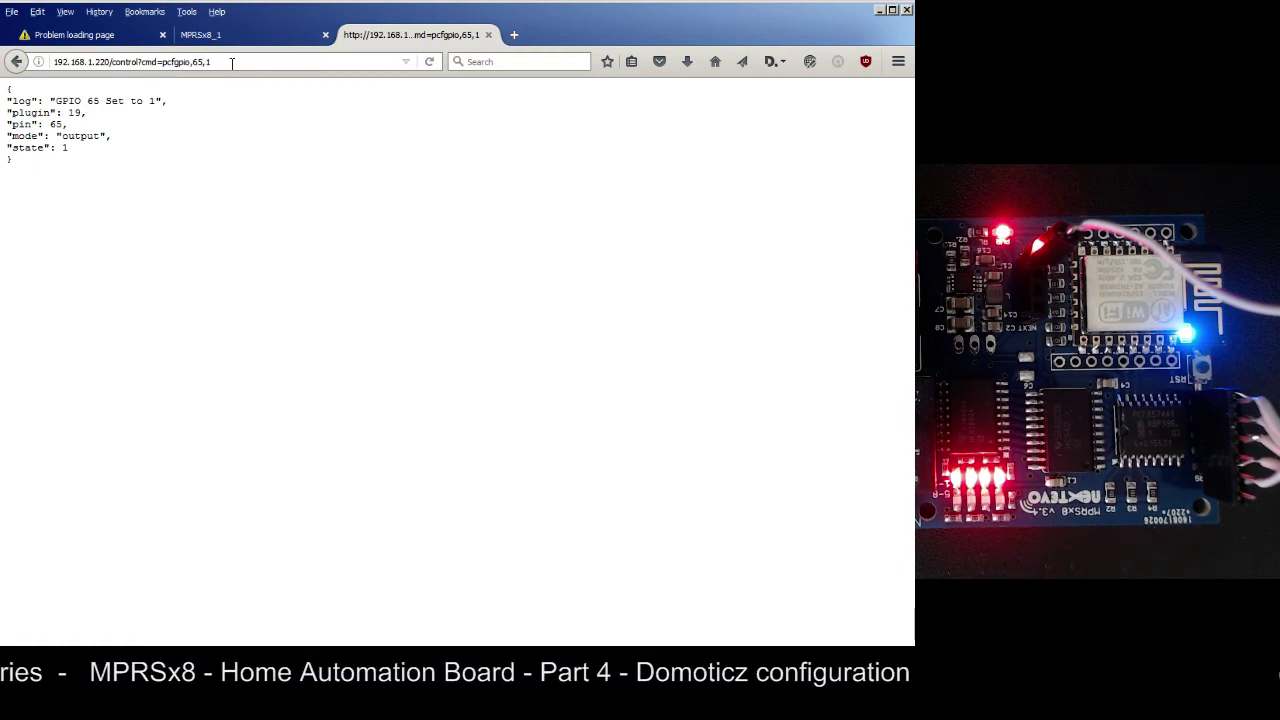
key(BackSpace)
key(BackSpace)
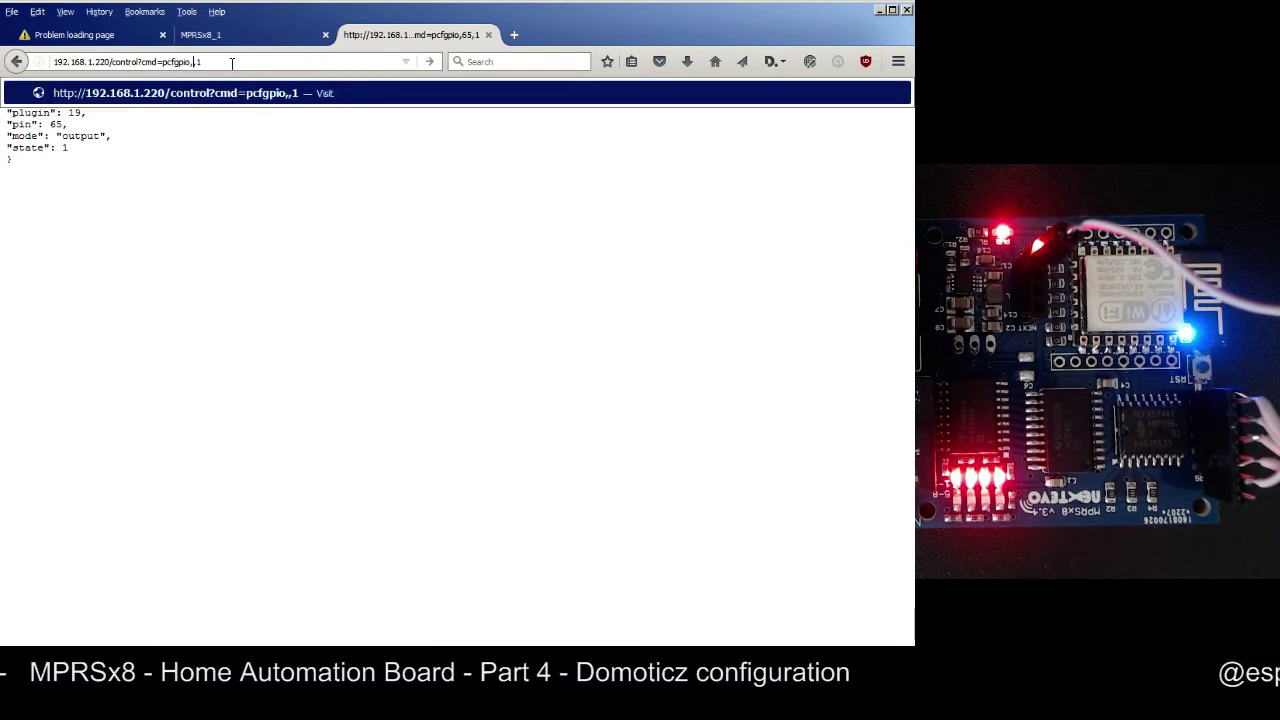
text(69)
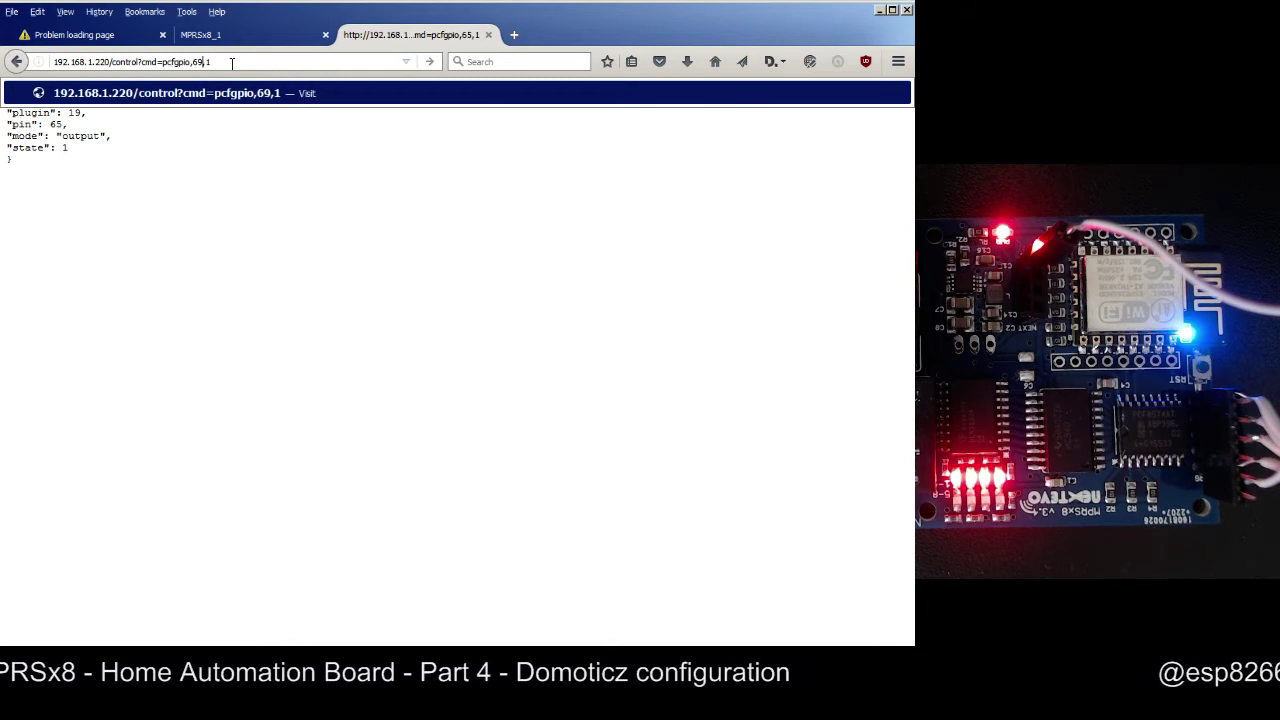
key(Return)
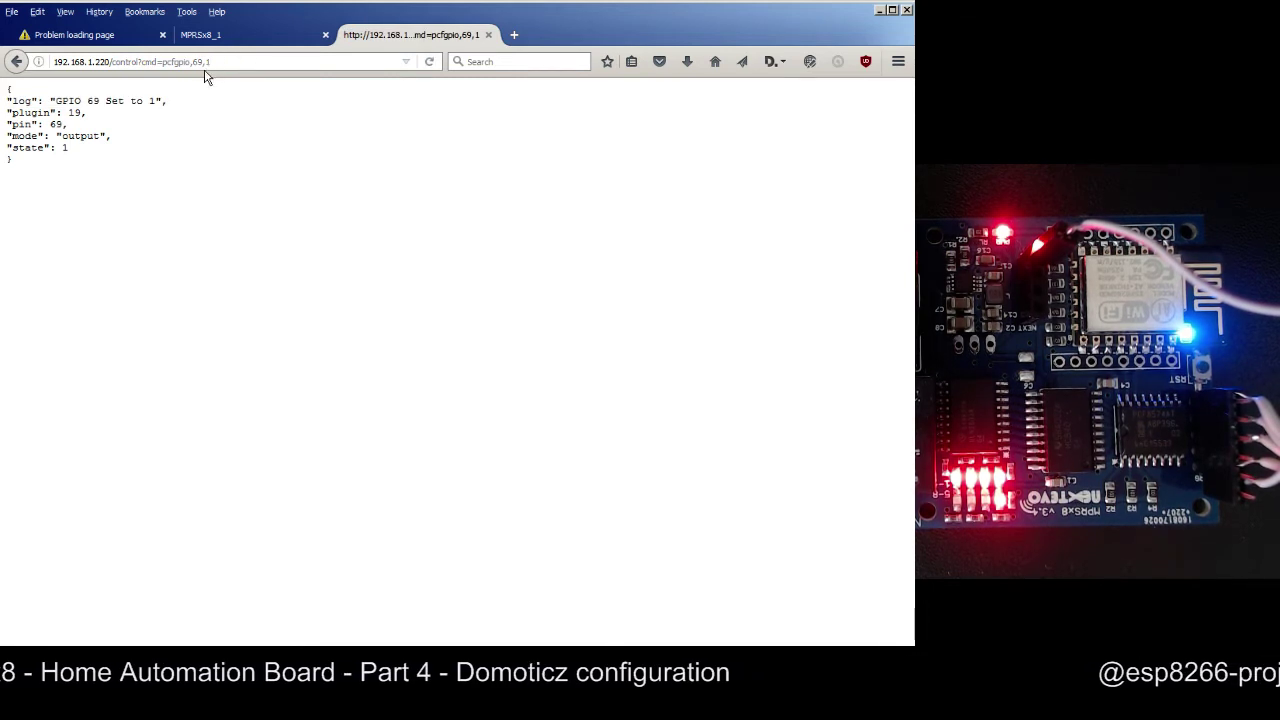
- Replace the port in the control address with 70 and send pcfgpio,70,1
click(203, 61)
click(207, 62)
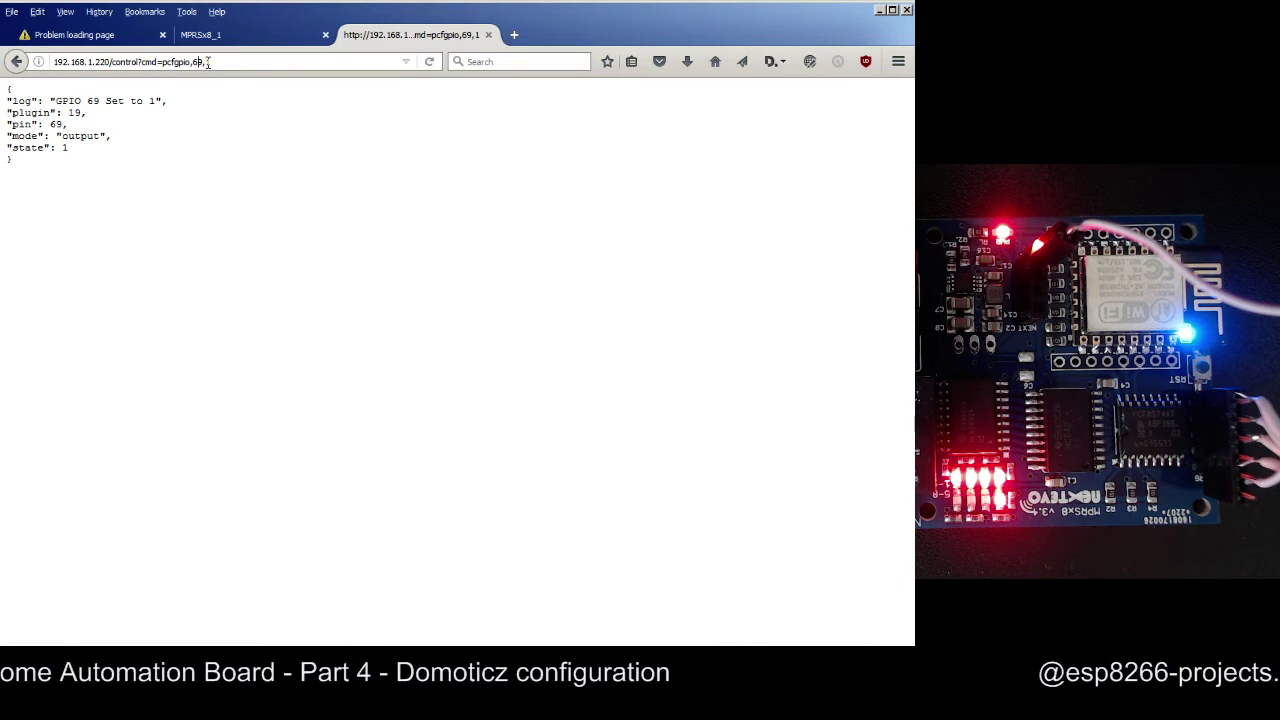
key(BackSpace)
key(BackSpace)
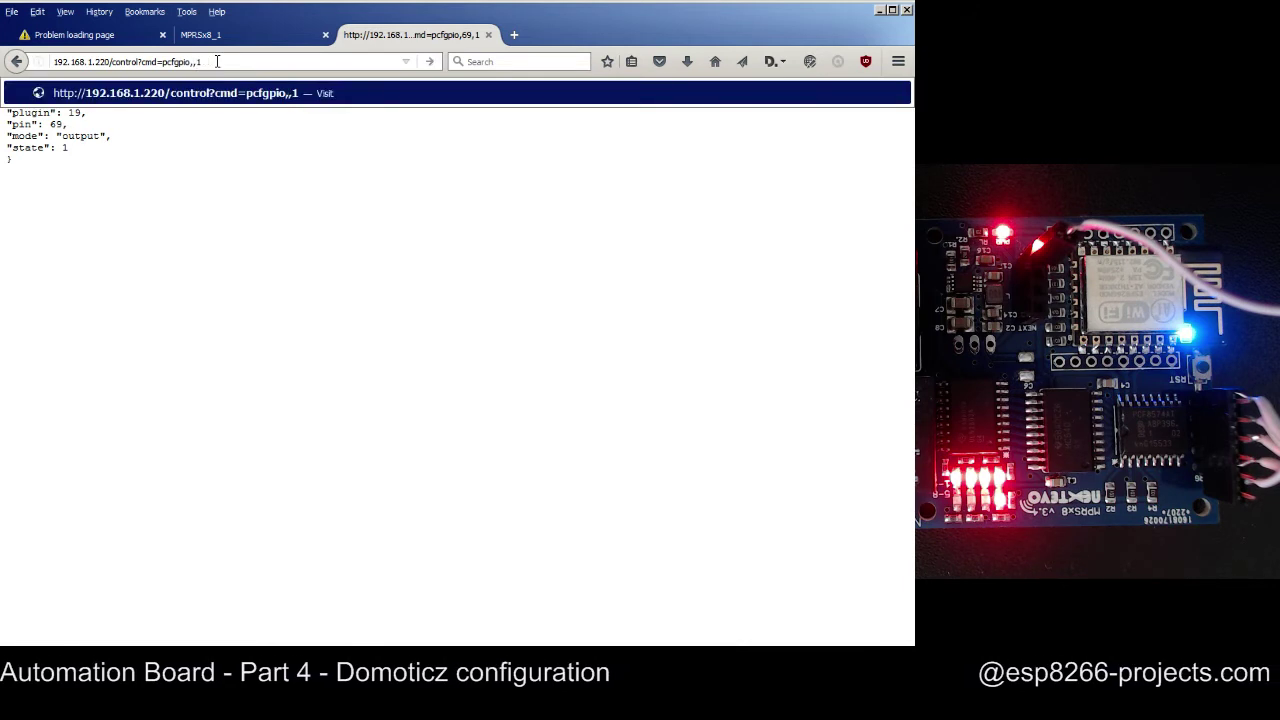
text(70)
key(Return)
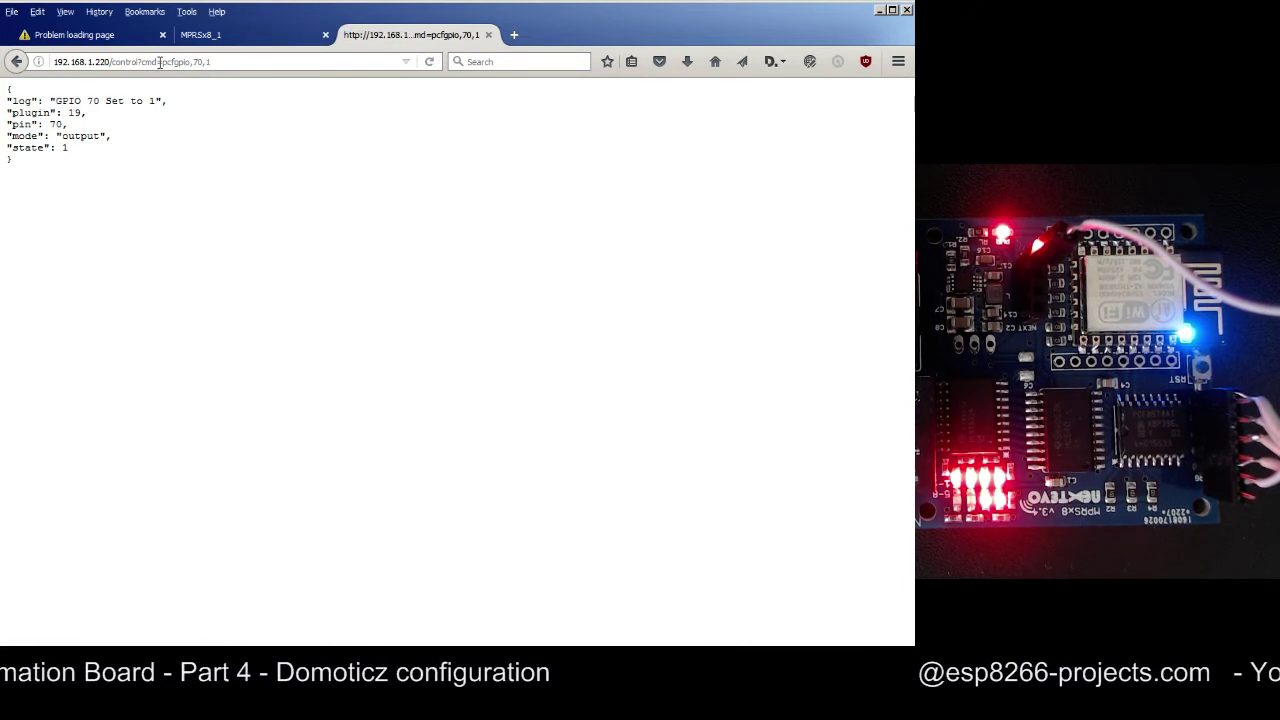
- Replace the port in the control address with 71 and send pcfgpio,71,1
click(193, 62)
click(203, 62)
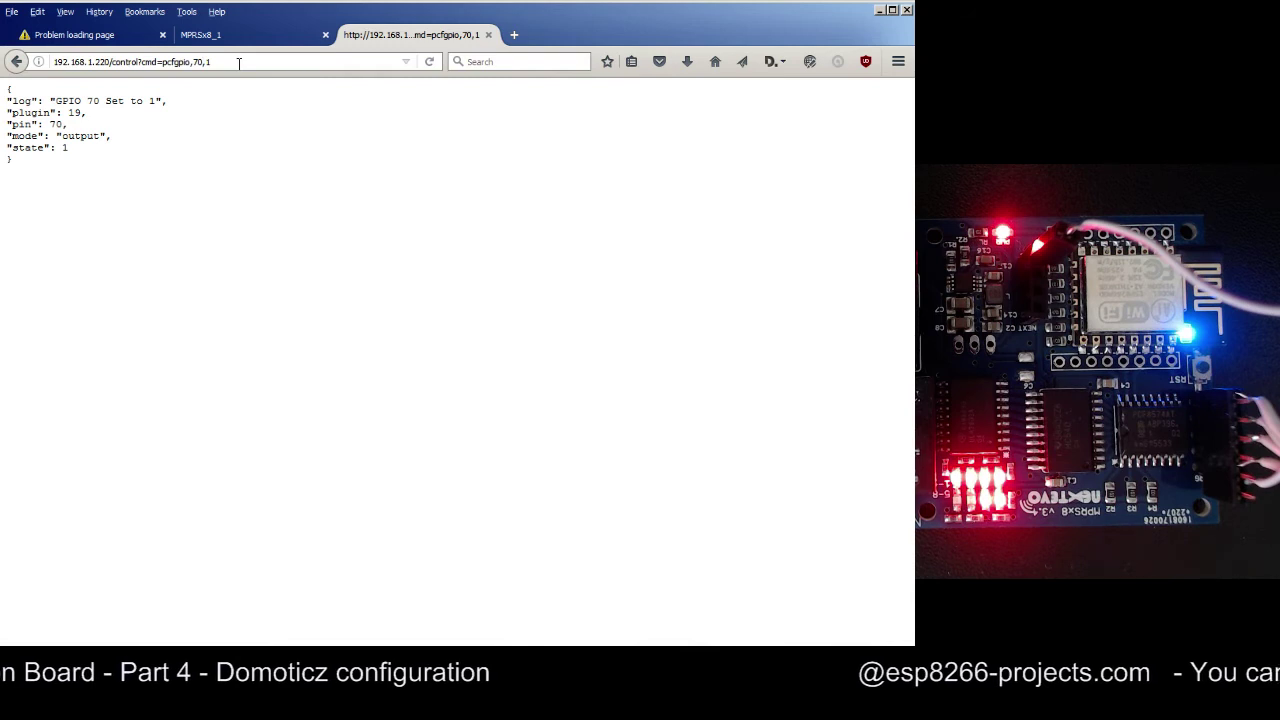
key(BackSpace)
key(BackSpace)
text(71)
key(Return)
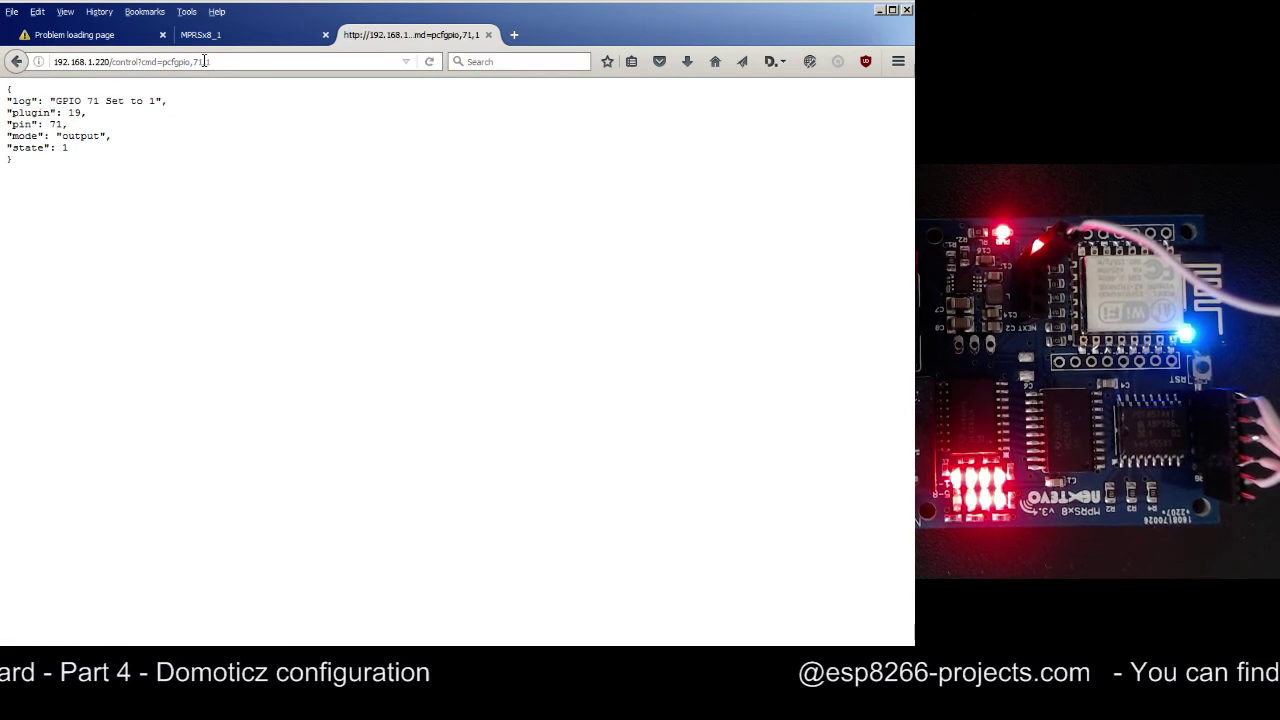
- Replace the port in the control address with 72 and send pcfgpio,72,1
click(204, 62)
click(204, 62)
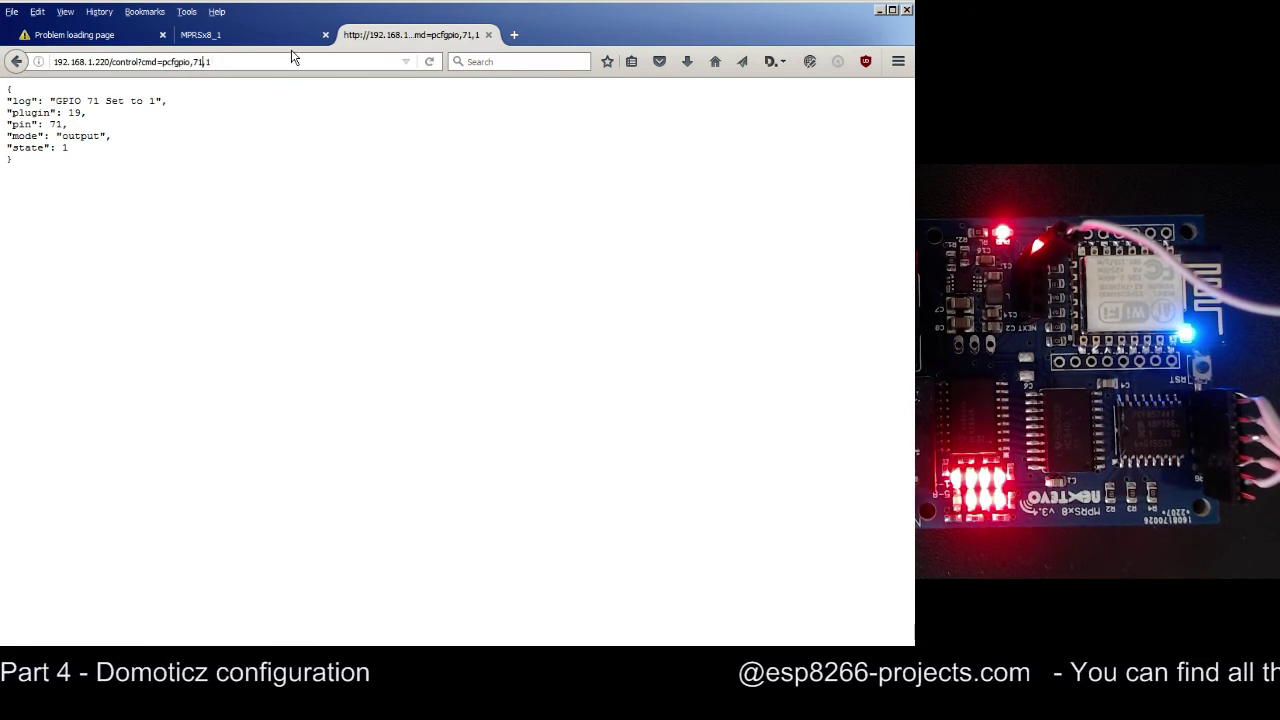
key(BackSpace)
text(2)
key(Return)
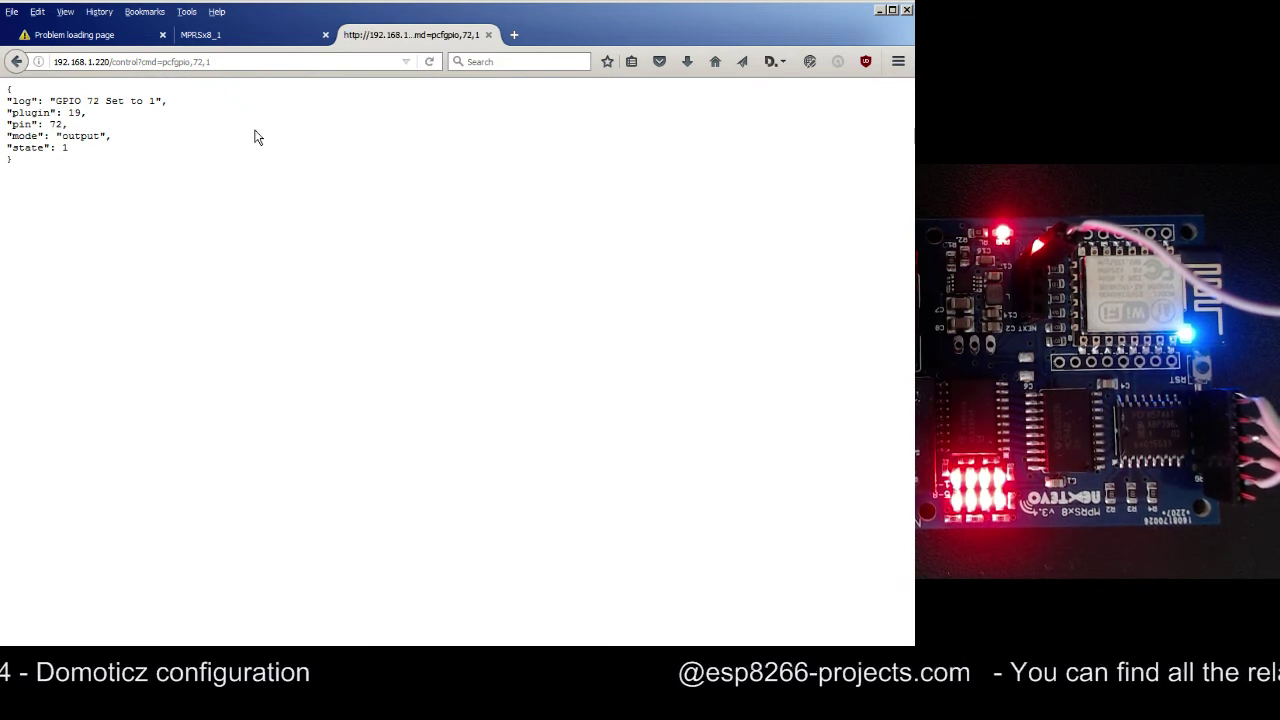
- Copy the full pcfgpio,72,1 control address to the clipboard
click(237, 62)
right_click(237, 62)
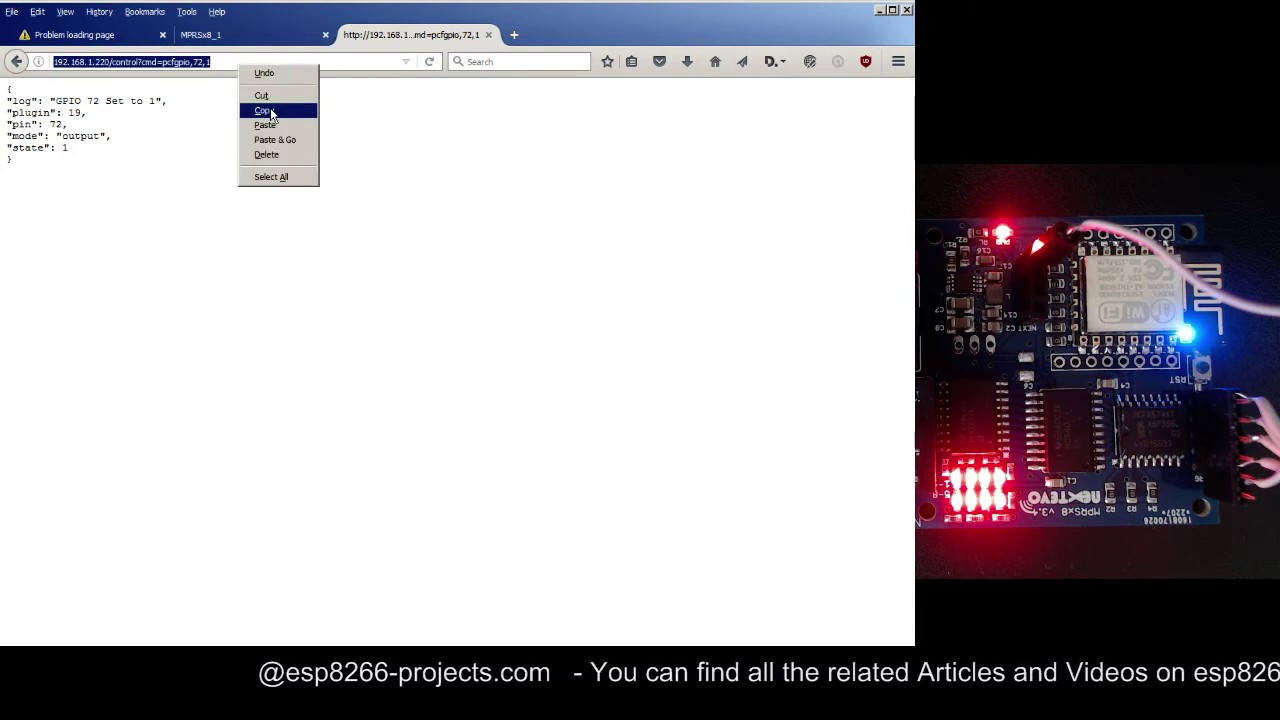
click(270, 109)
click(262, 36)
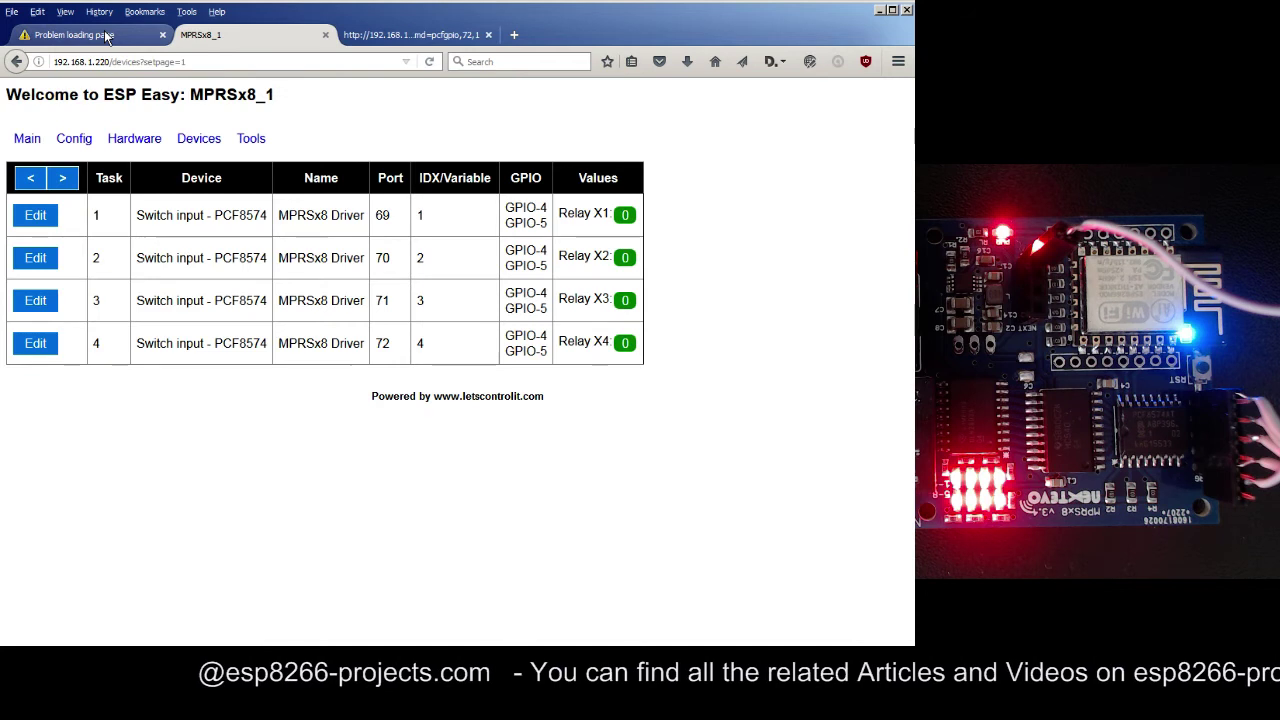
click(107, 37)
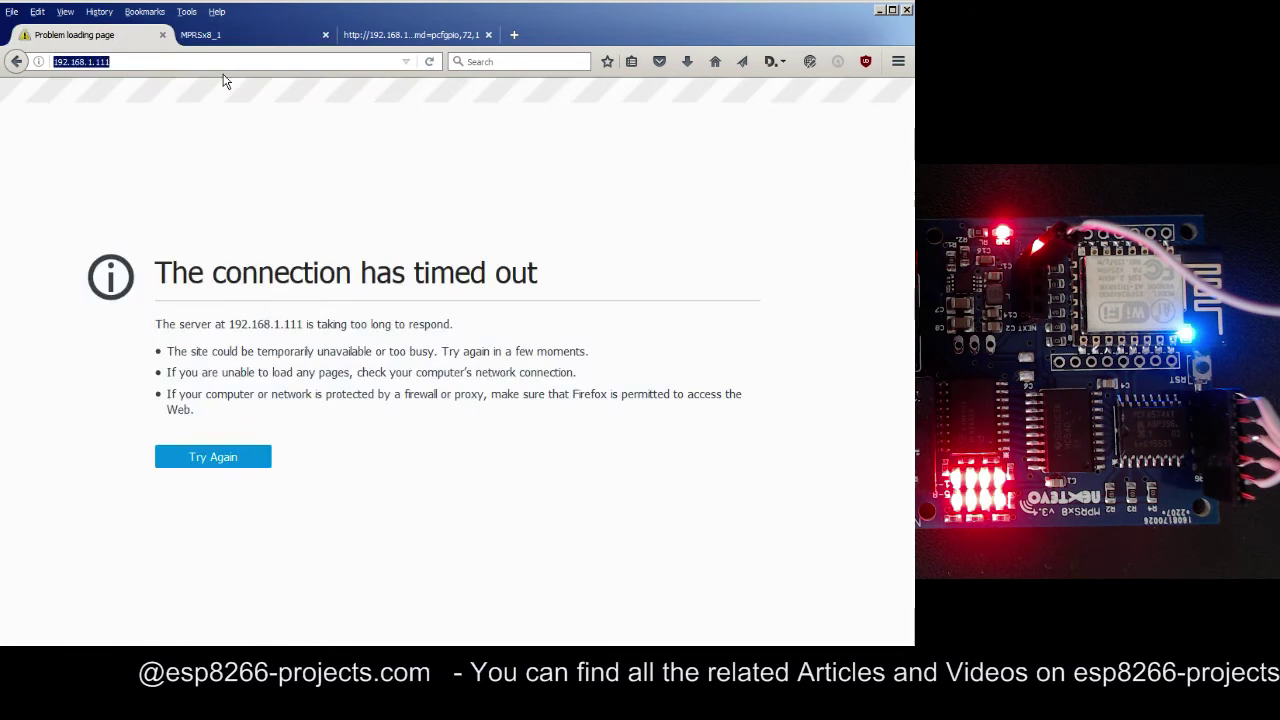
click(120, 62)
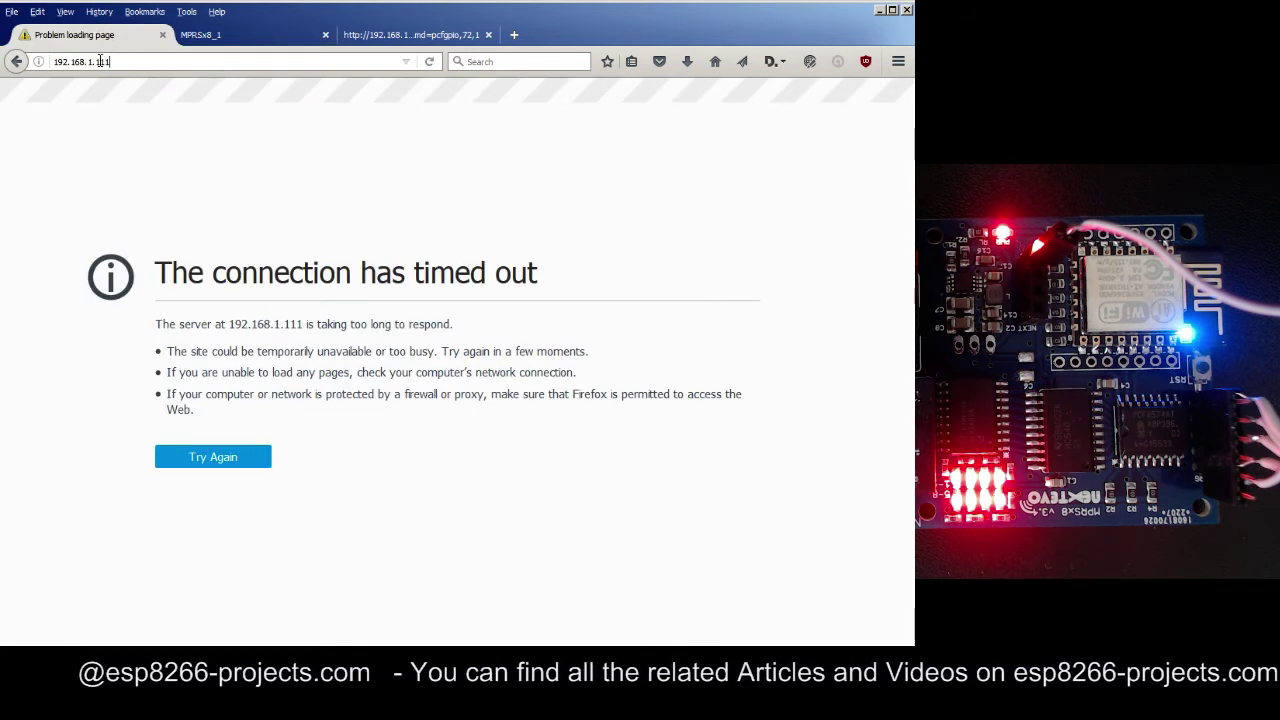
drag(101, 62, 157, 58)
text(69/)
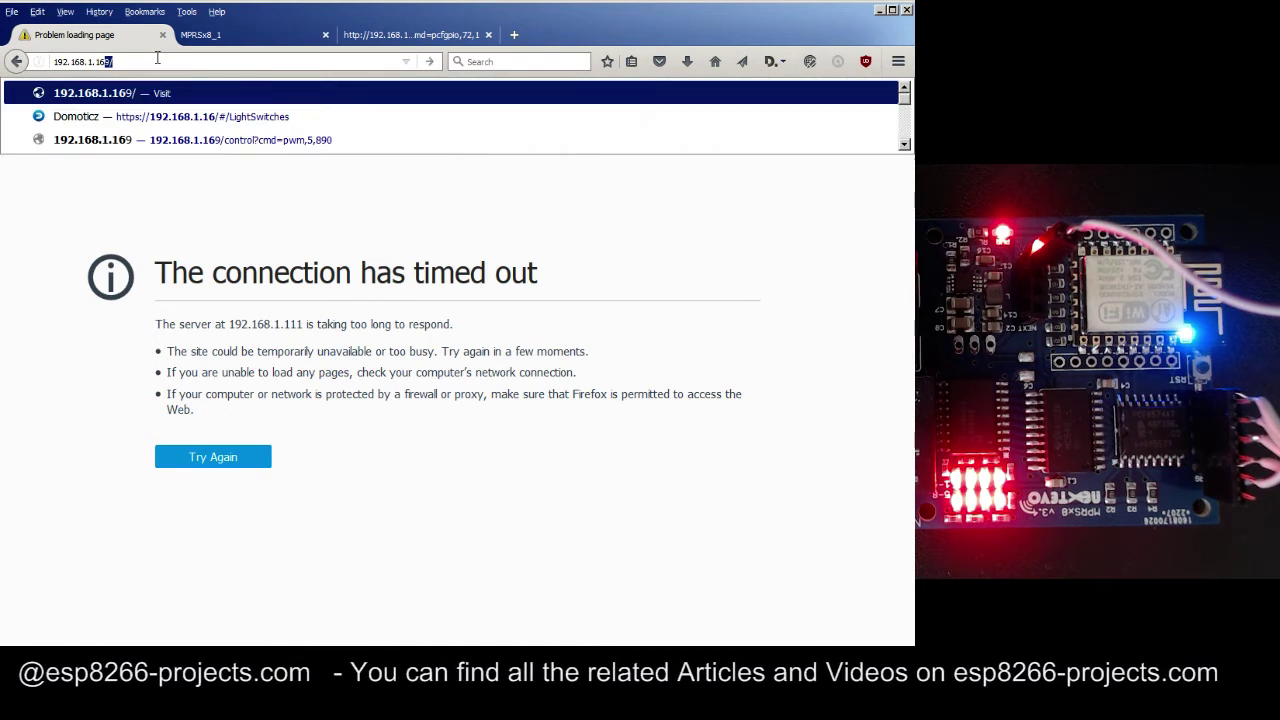
key(BackSpace)
key(BackSpace)
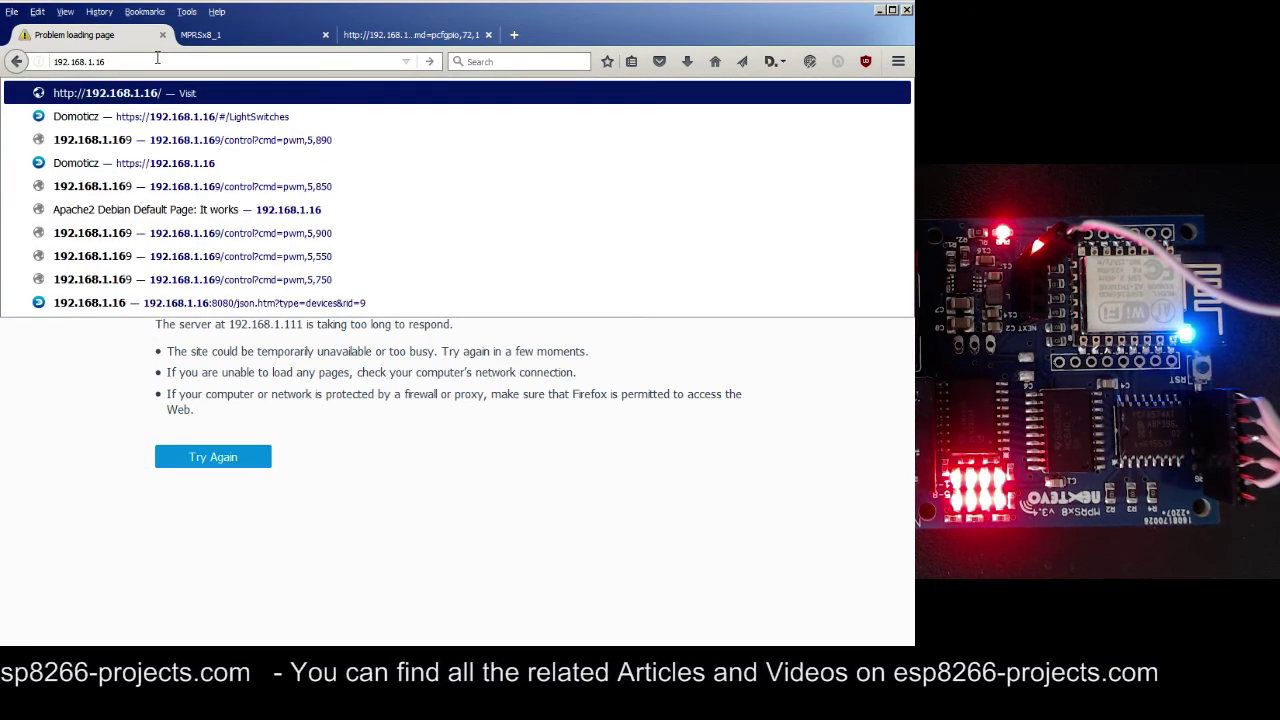
key(Down)
key(BackSpace)
key(BackSpace)
key(BackSpace)
key(BackSpace)
key(BackSpace)
key(BackSpace)
key(BackSpace)
key(BackSpace)
key(BackSpace)
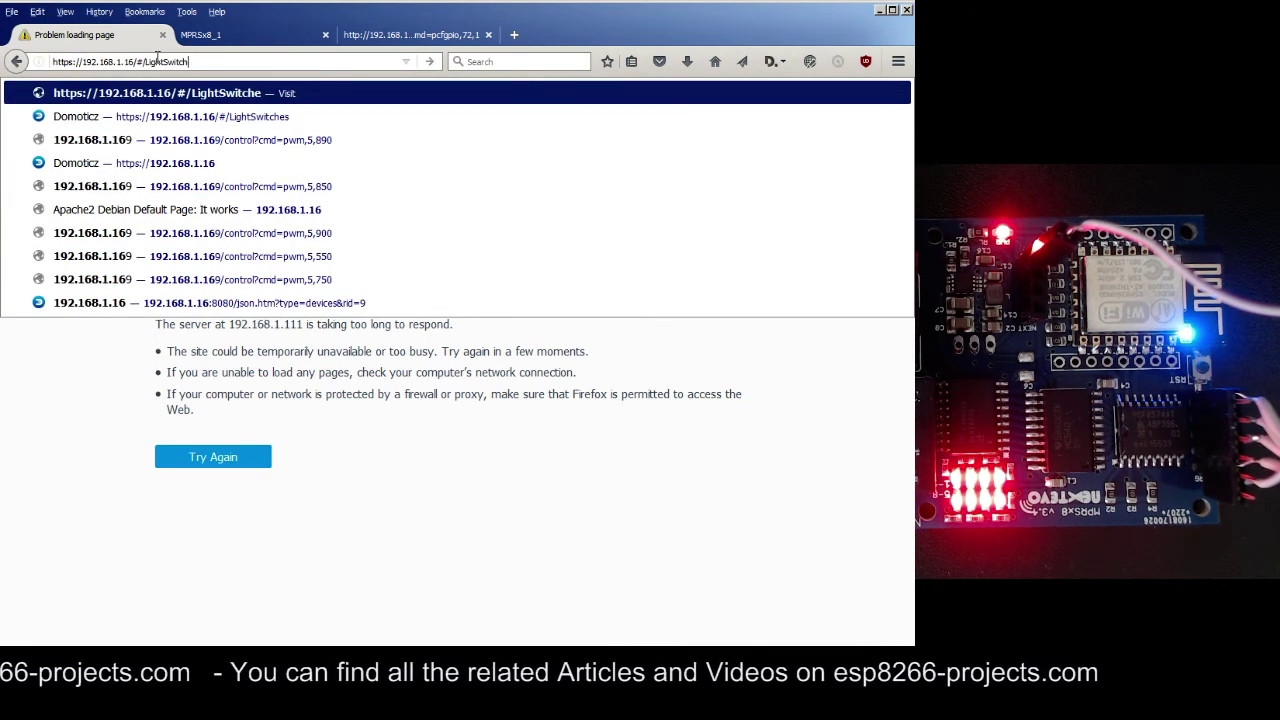
key(BackSpace)
key(BackSpace)
key(BackSpace)
key(BackSpace)
key(BackSpace)
key(BackSpace)
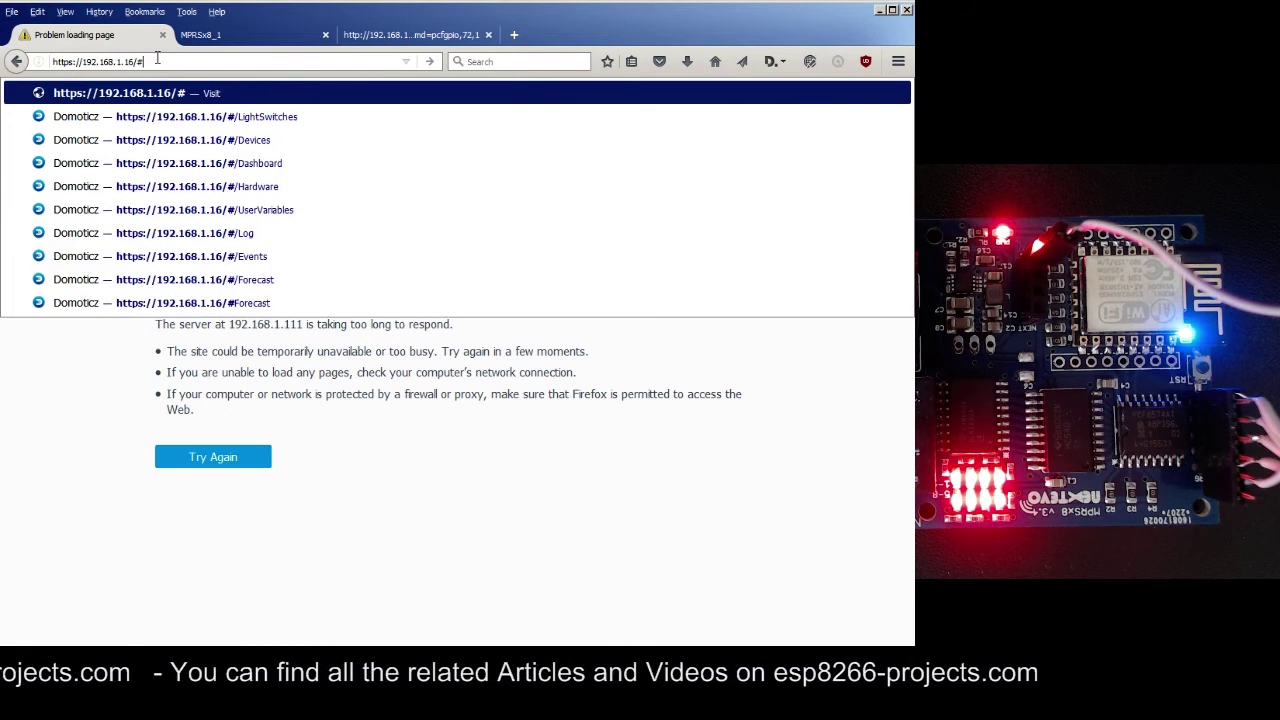
key(Return)
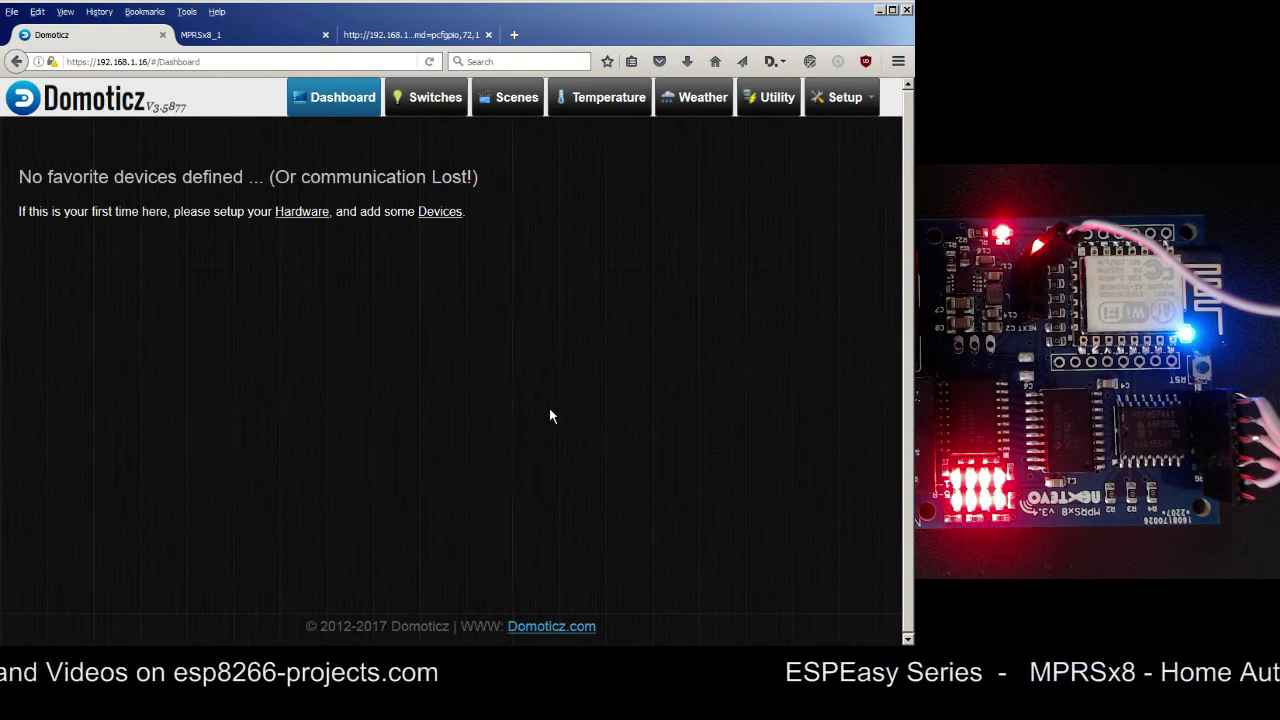
- Open the Domoticz hardware setup and load the settings of the existing MPDMv4_Dimmer dummy entry
click(843, 100)
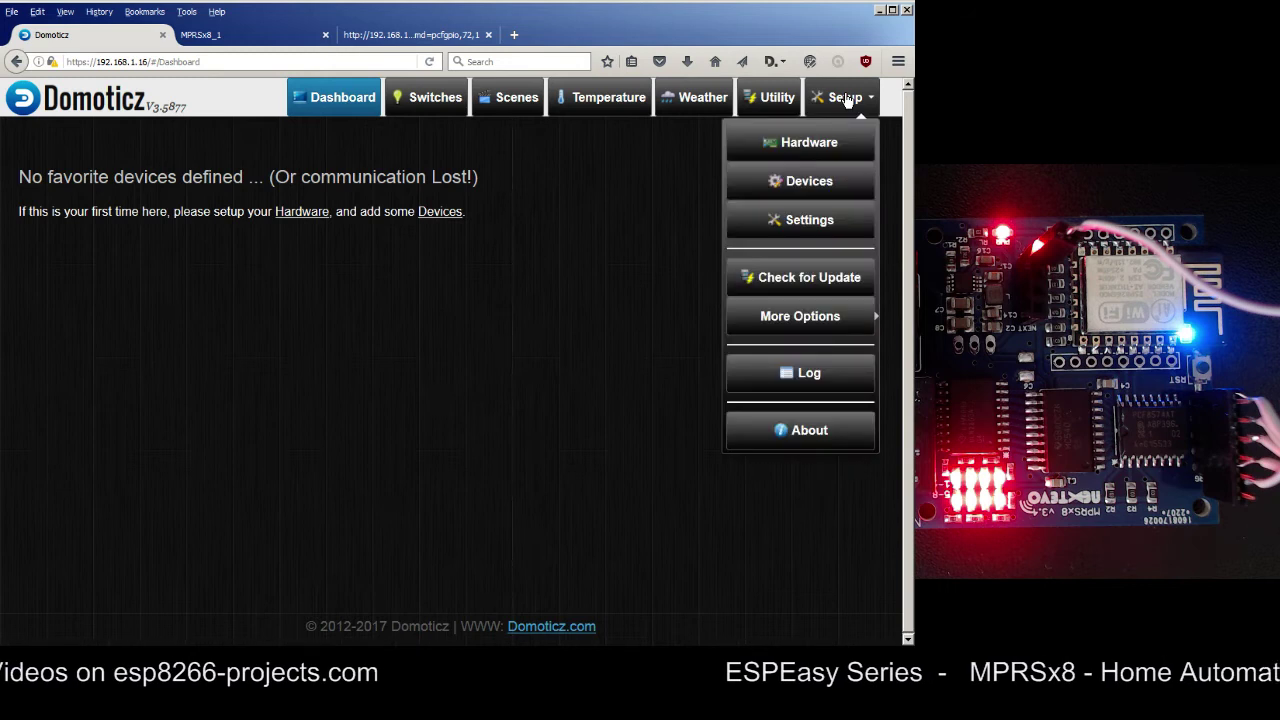
click(797, 143)
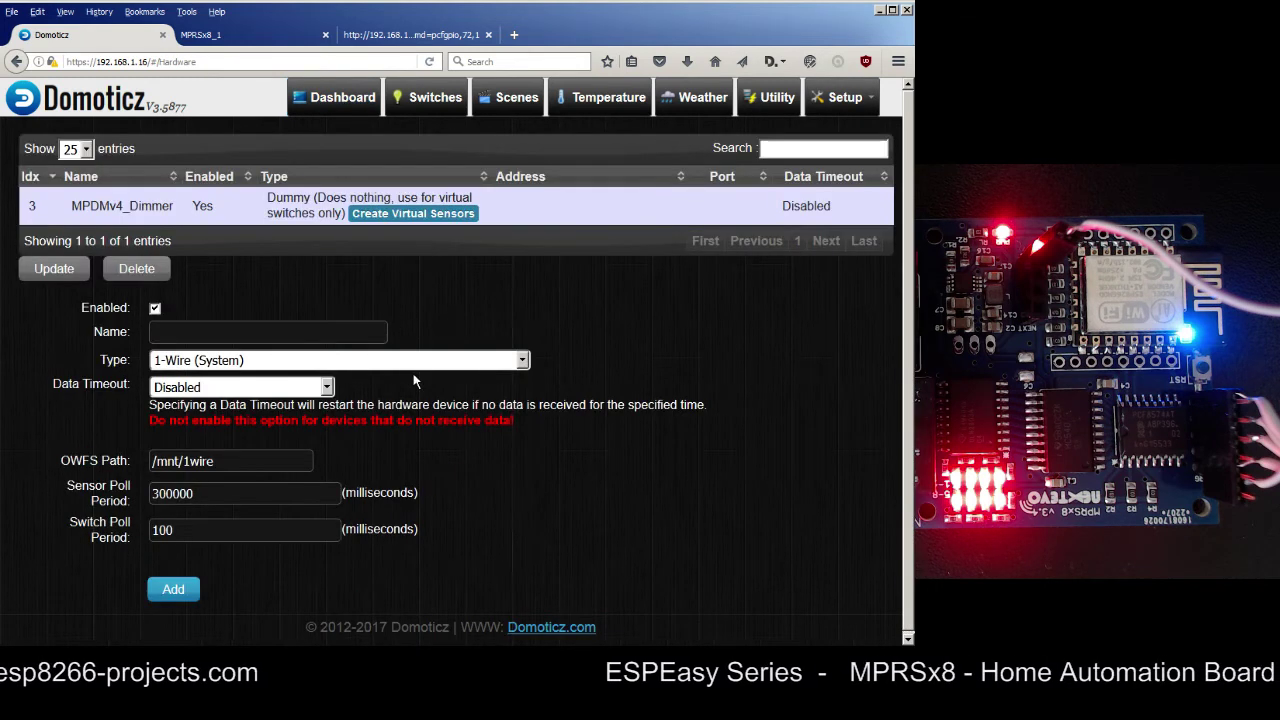
drag(70, 206, 174, 207)
click(174, 207)
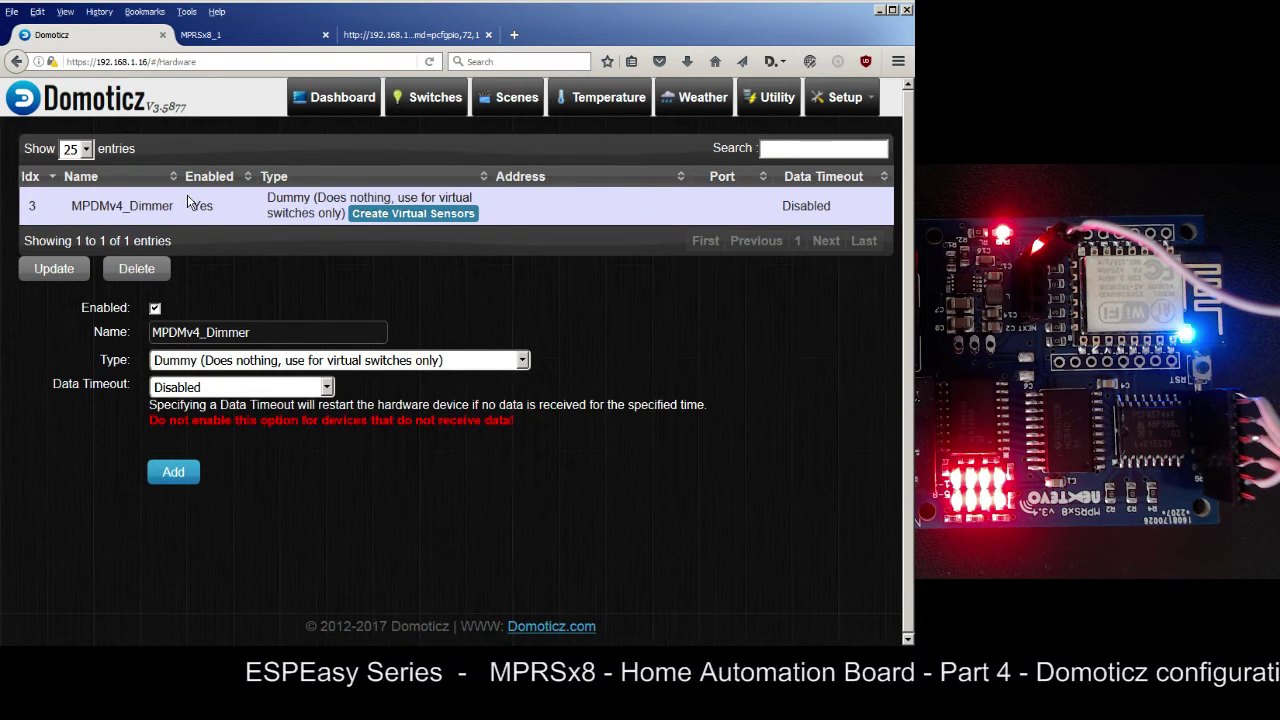
- Change the name to MPRSx8 Board and add it as a new Dummy hardware entry with data timeout disabled
click(120, 324)
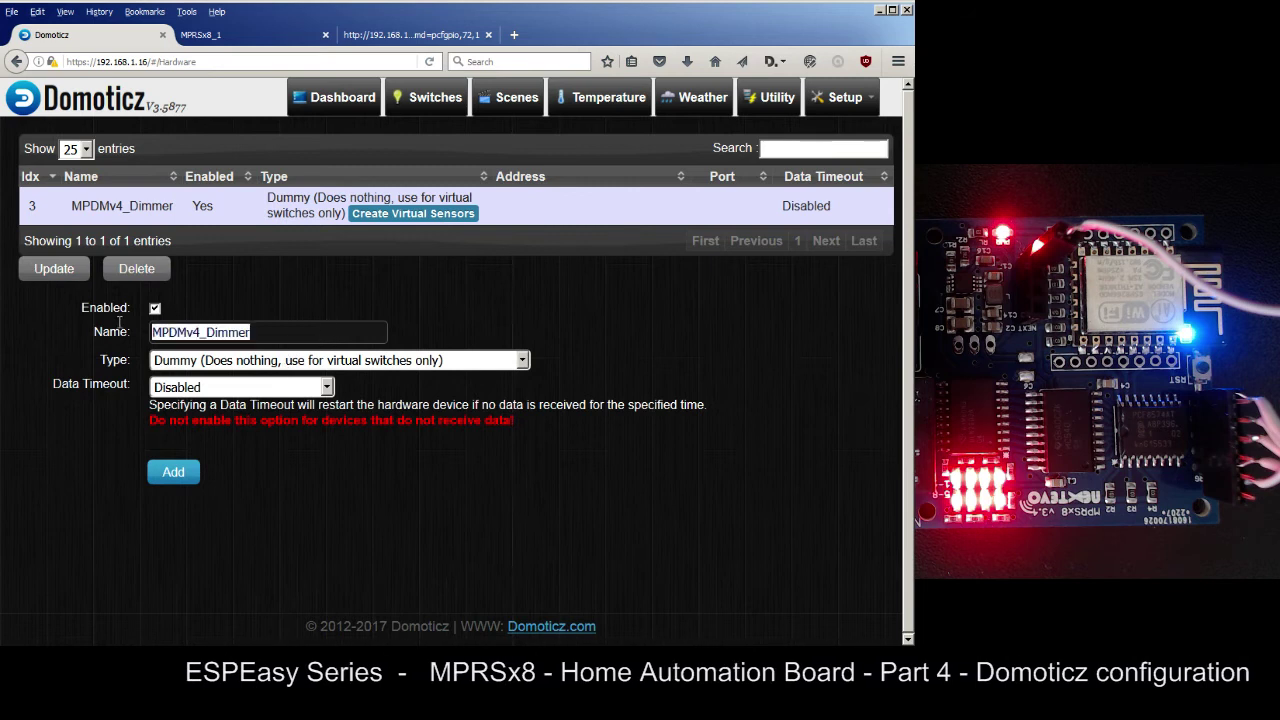
text(M)
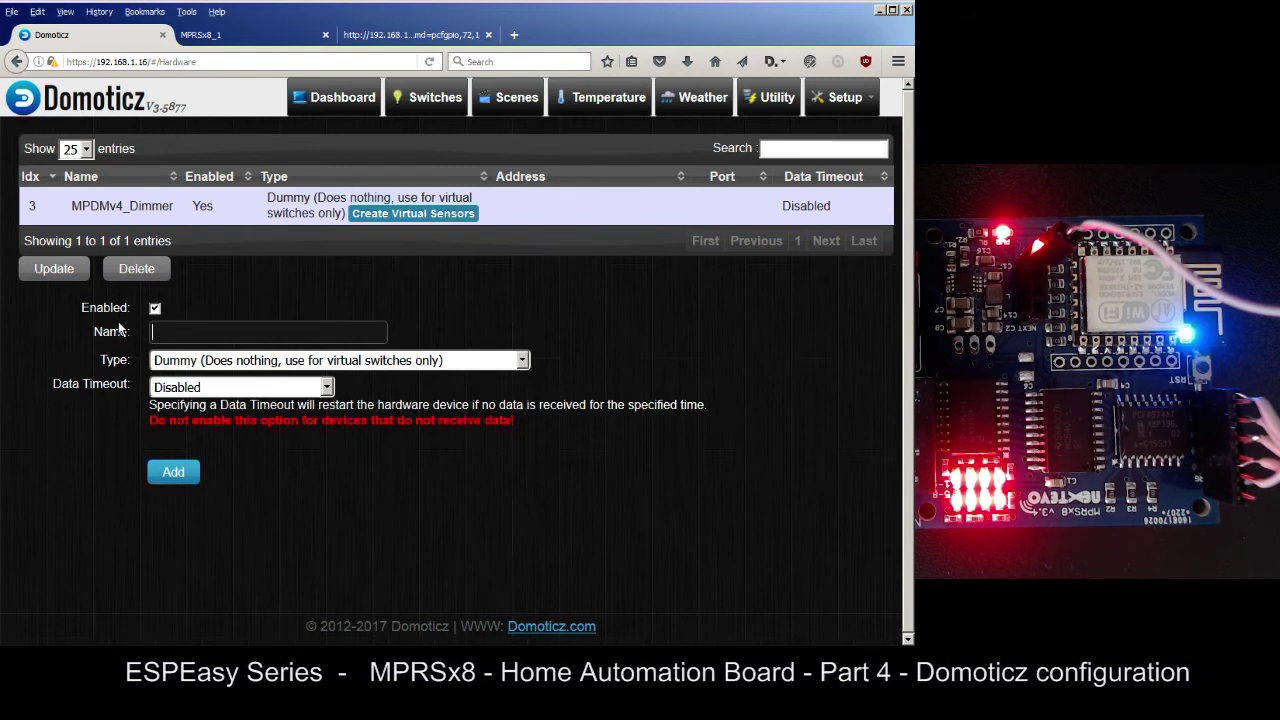
text(P)
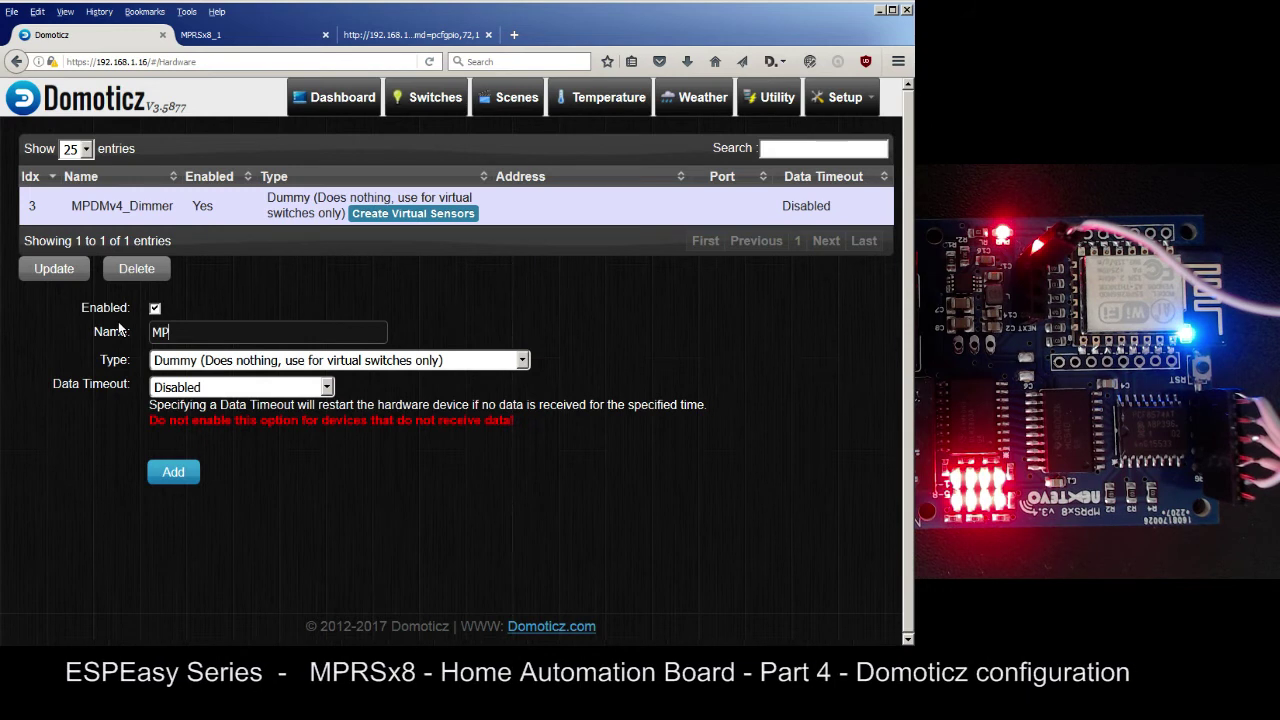
text(RS)
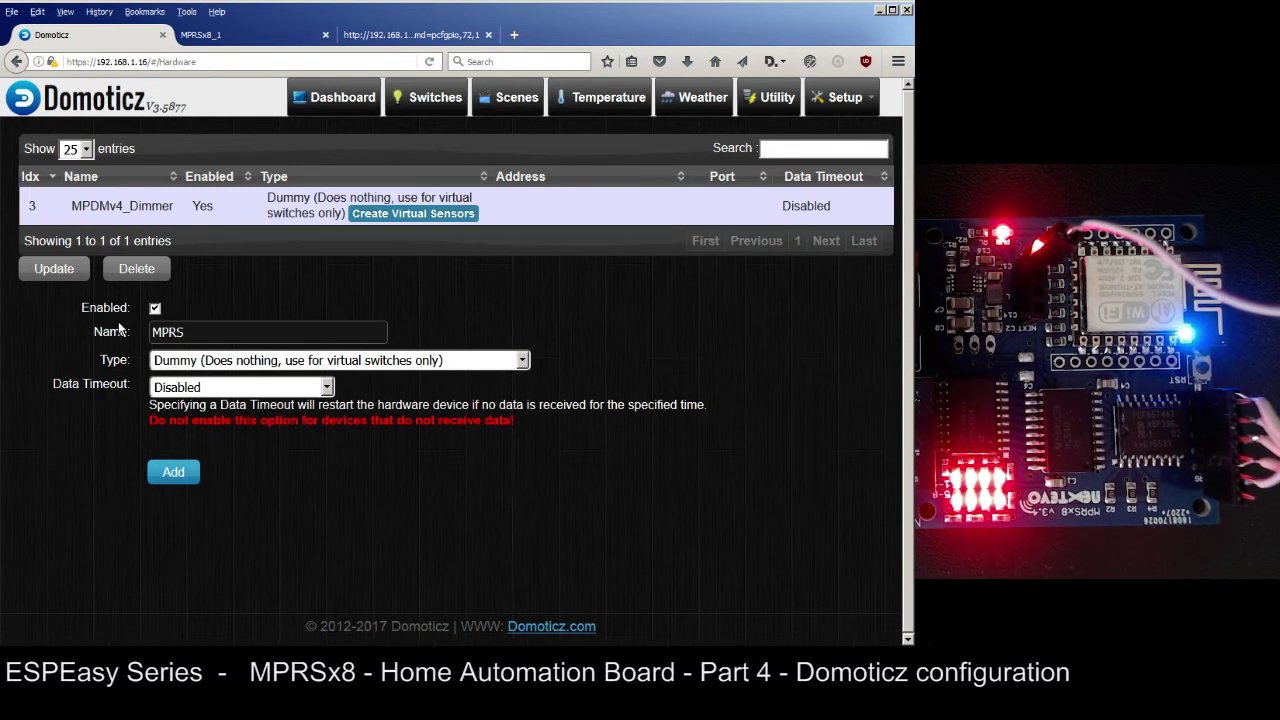
text(x*)
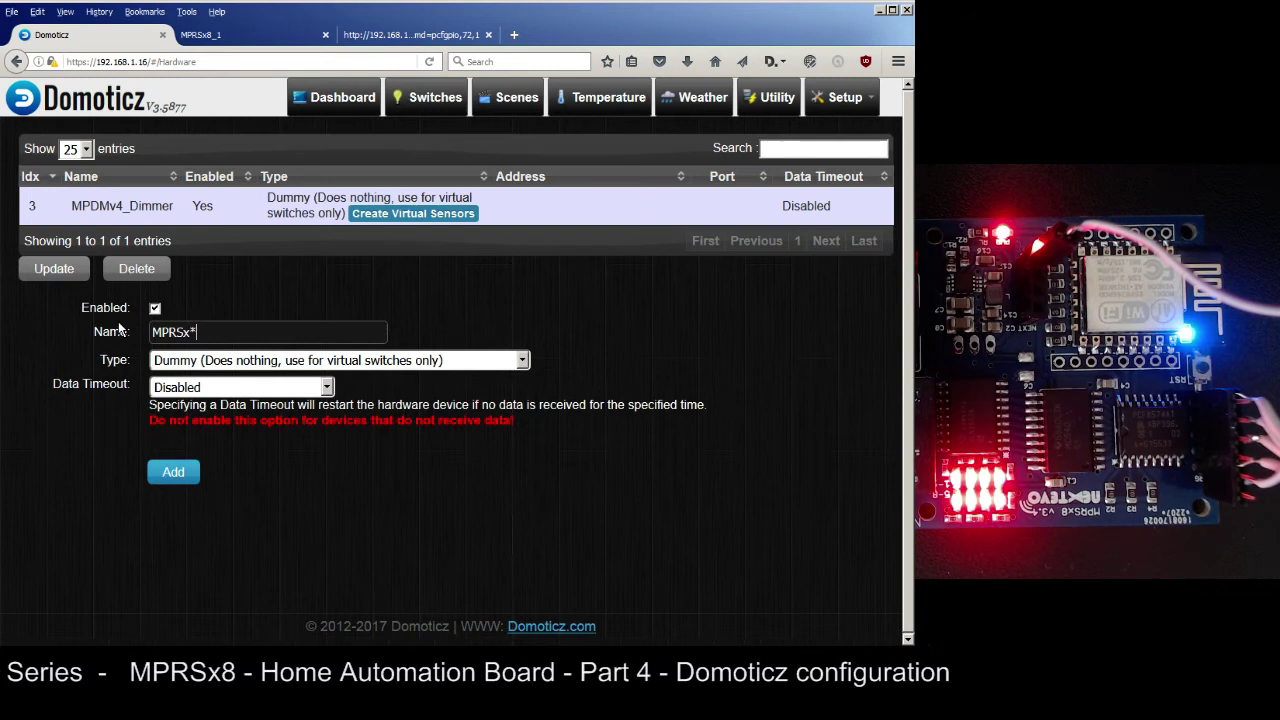
key(BackSpace)
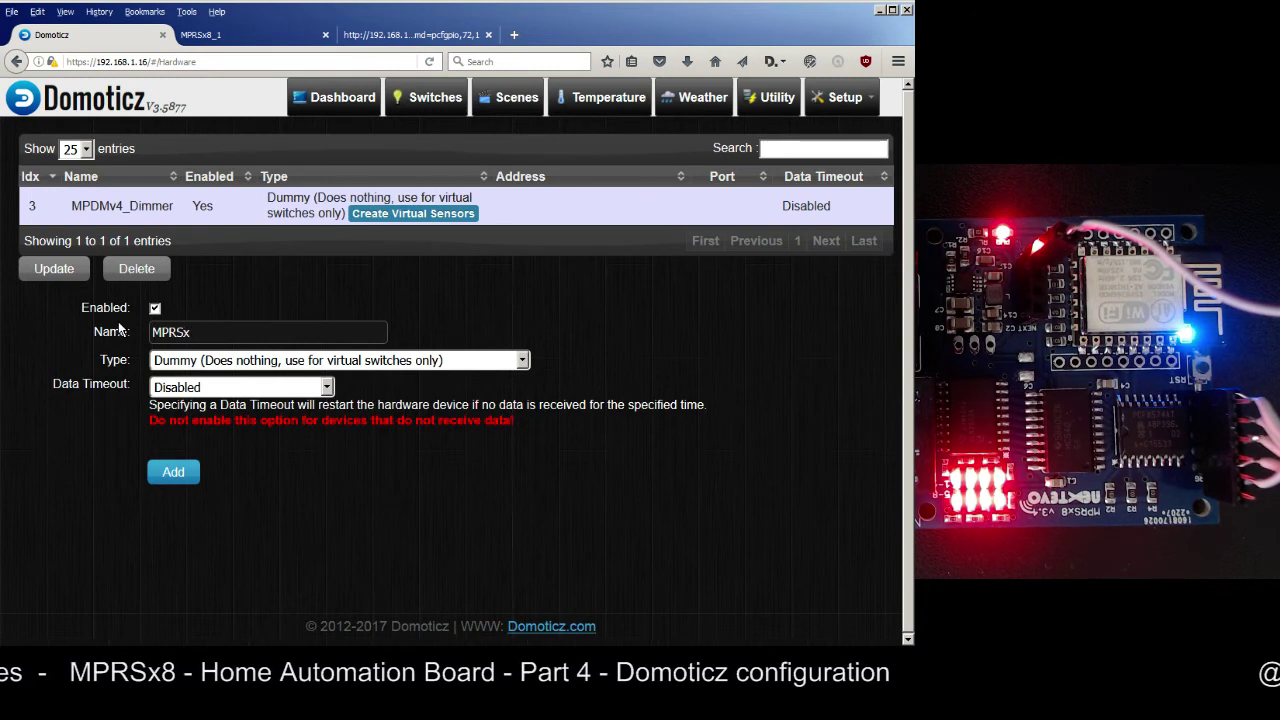
text(8)
text(Board)
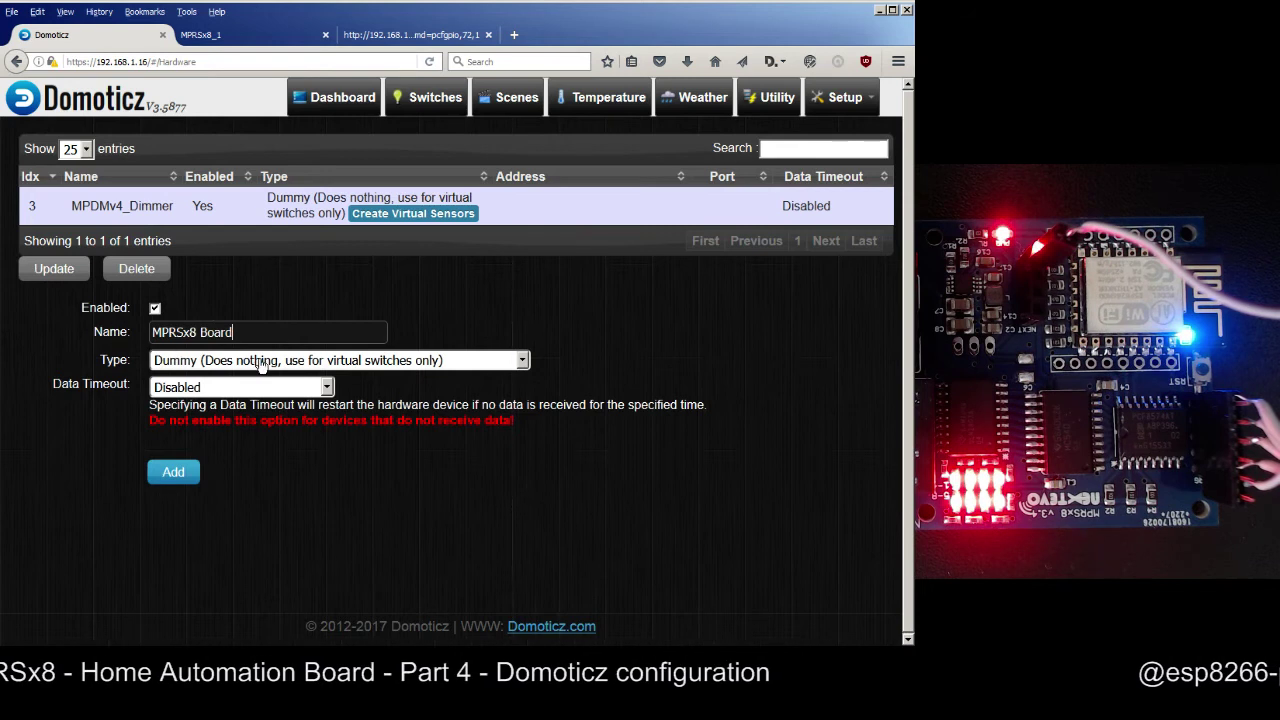
click(174, 476)
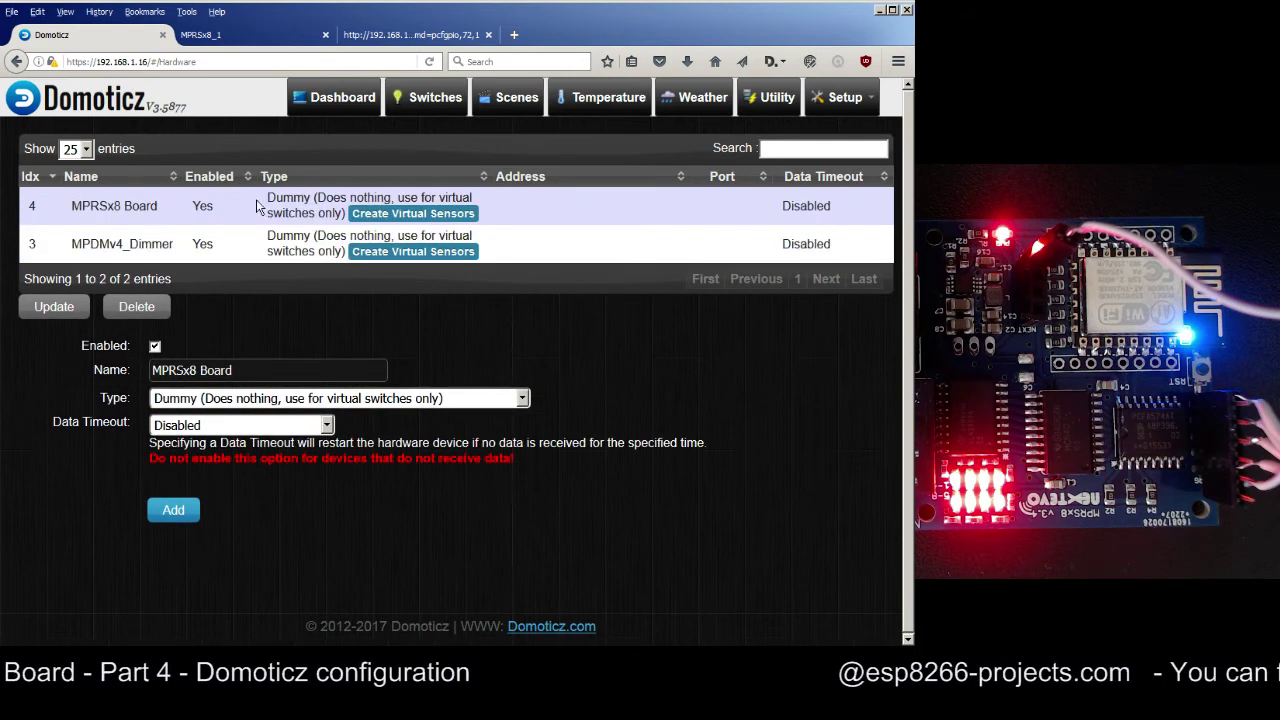
- Create a virtual sensor named X1 of type Switch for the MPRSx8 Board hardware
click(411, 215)
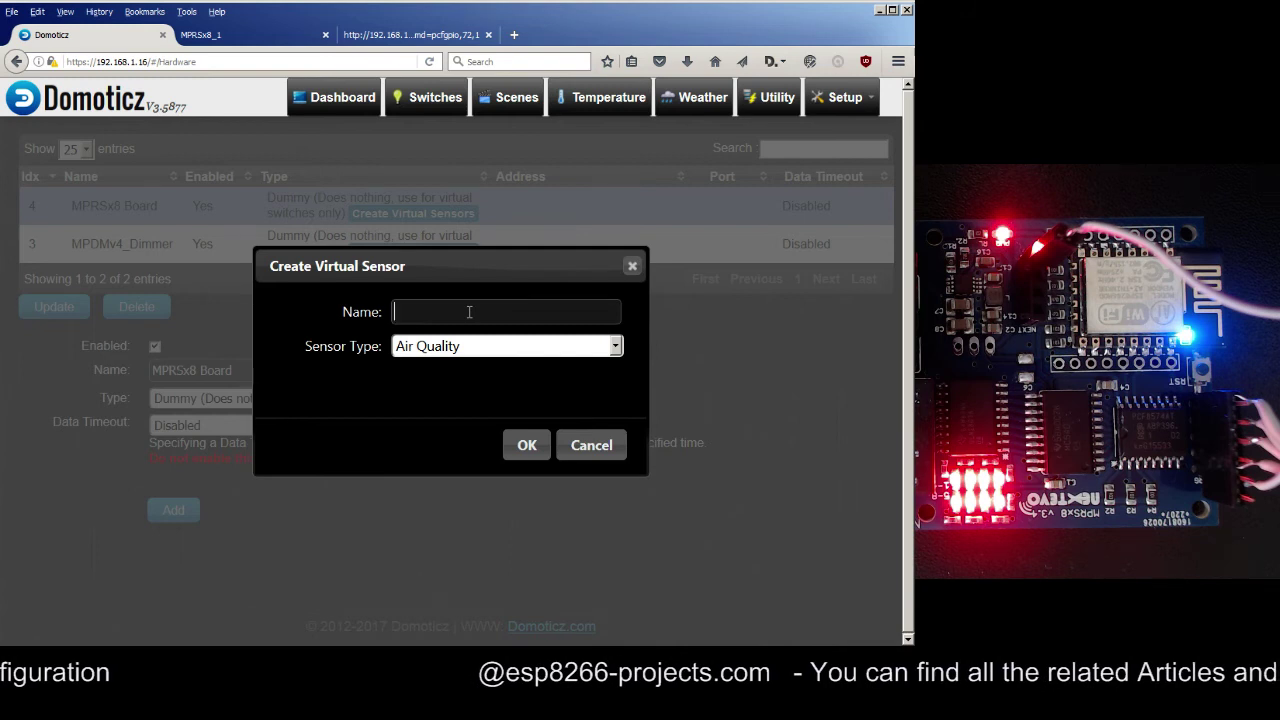
text(X)
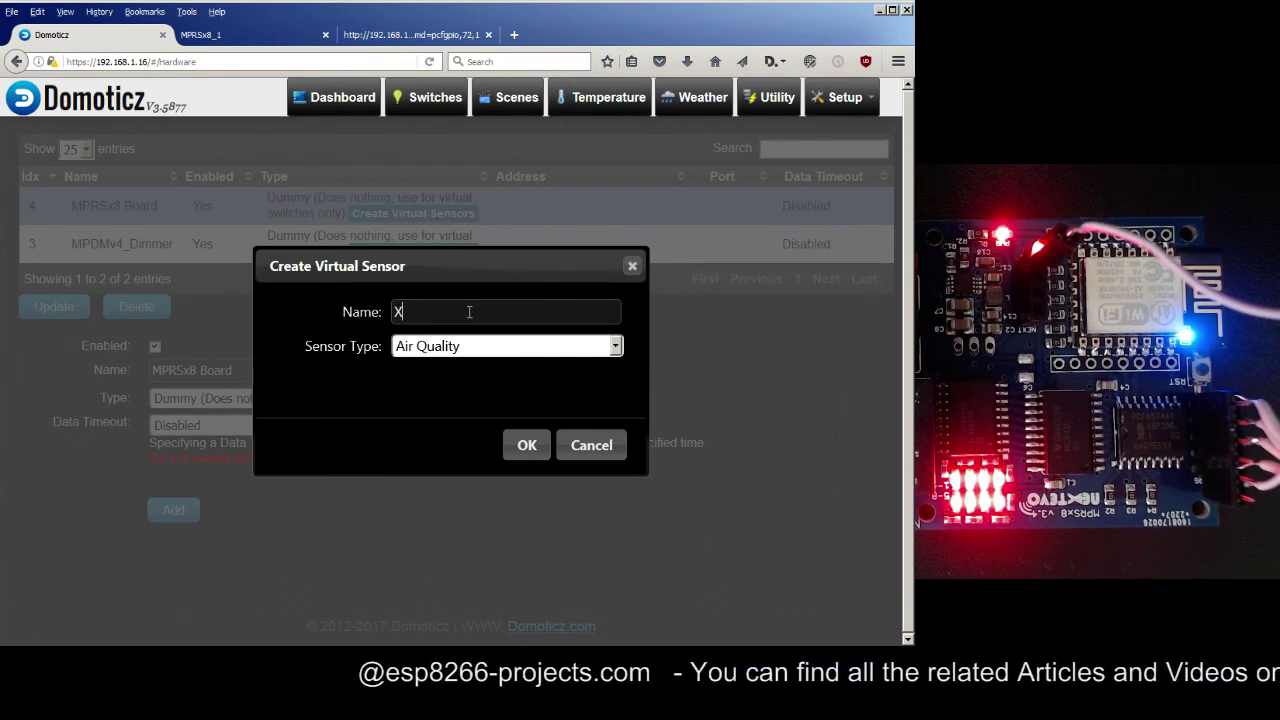
text(1)
click(481, 348)
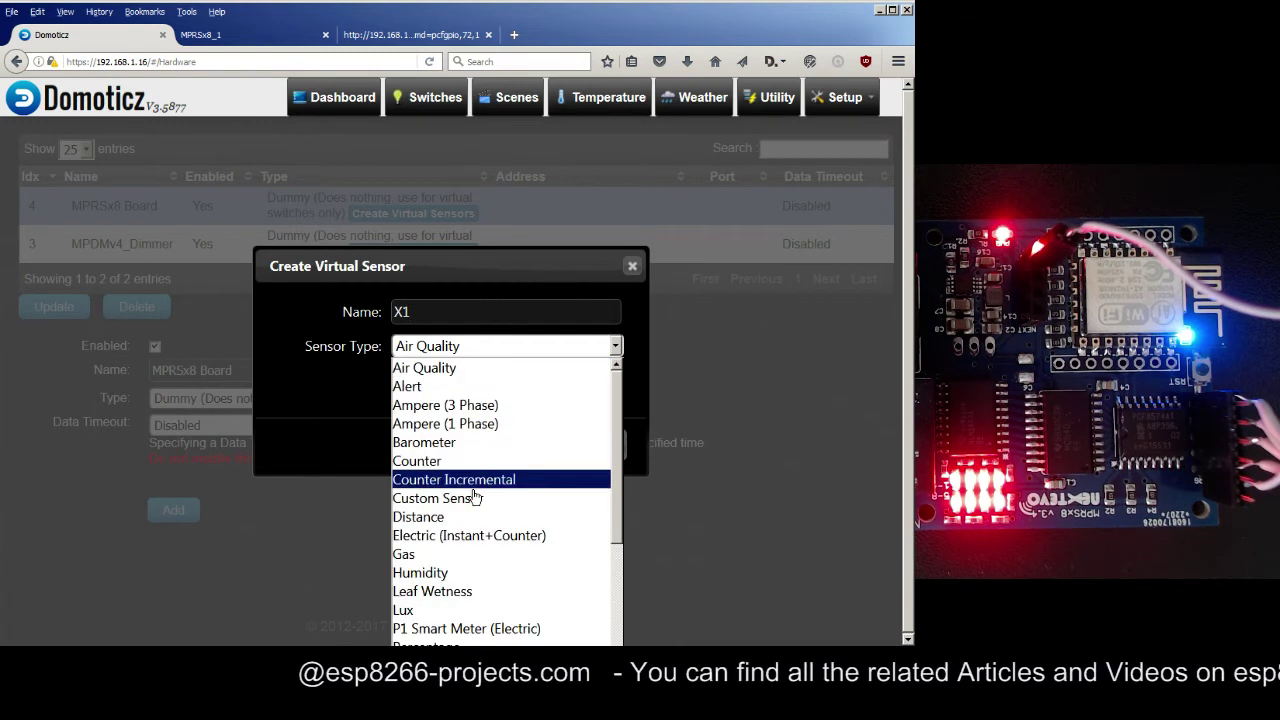
scroll(476, 497, down, 6)
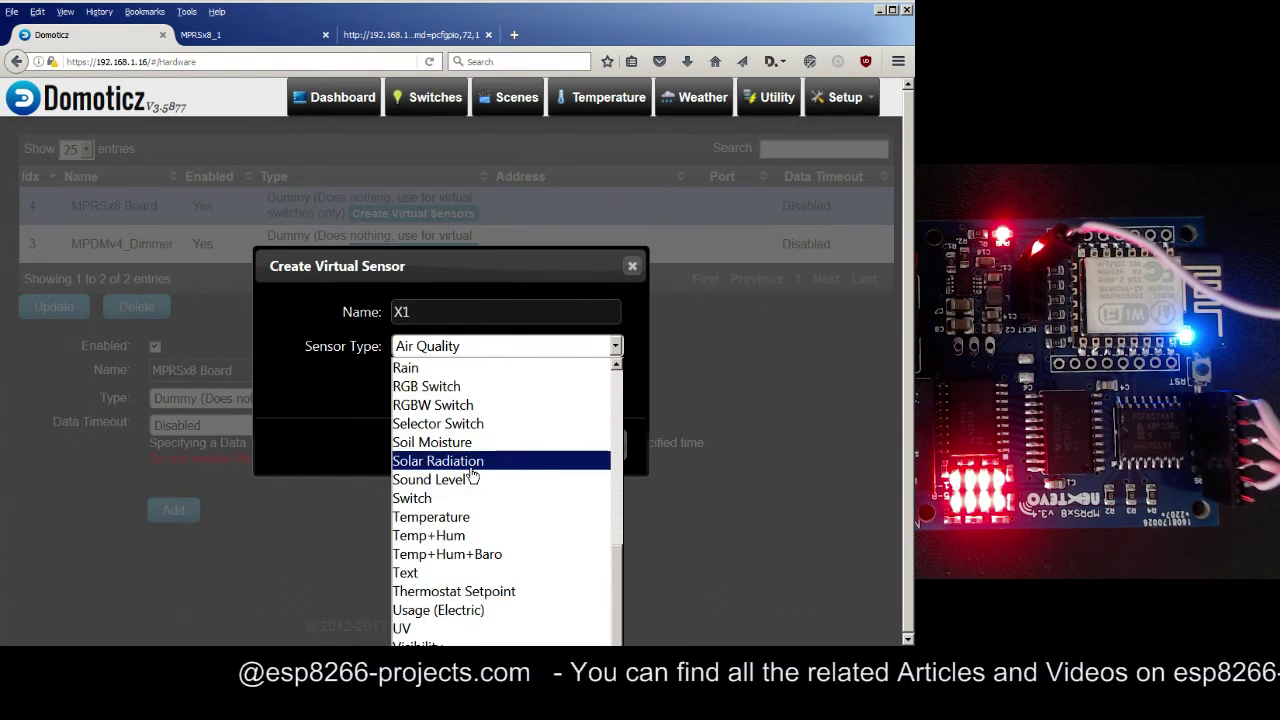
click(462, 498)
click(527, 446)
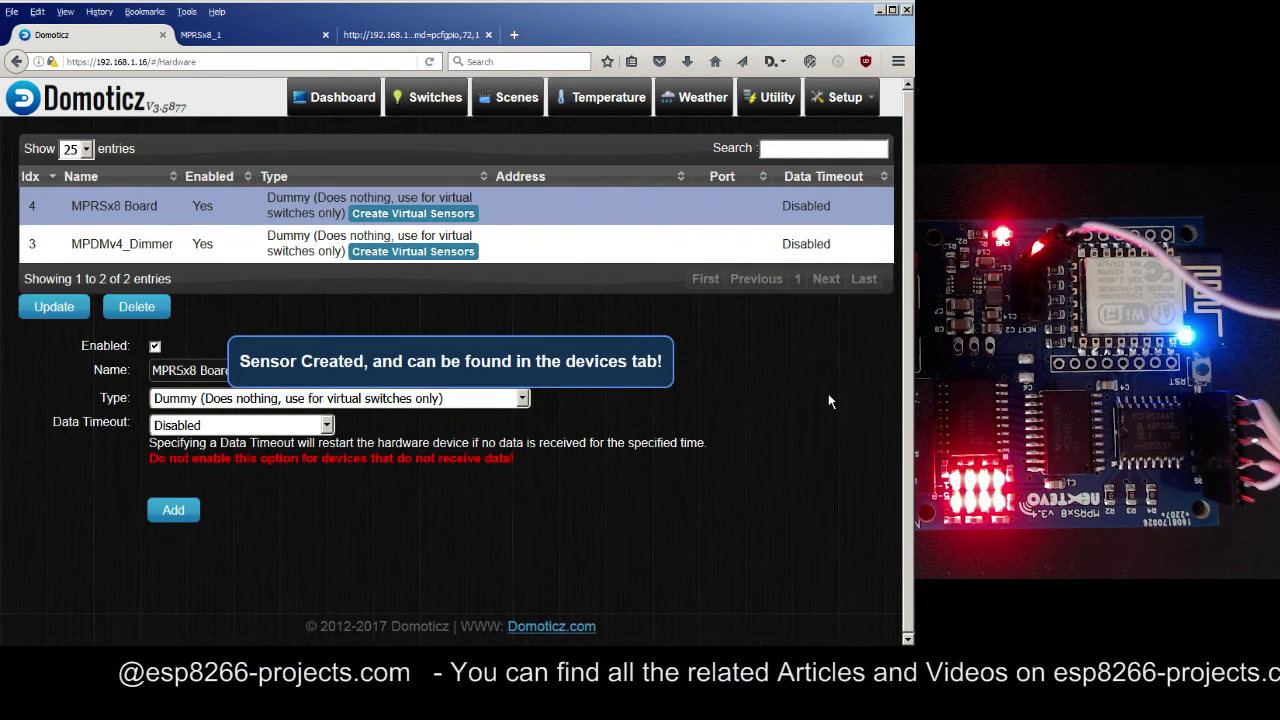
- Check the MPRSx8 Board's X1 entry in the Domoticz device list
click(858, 99)
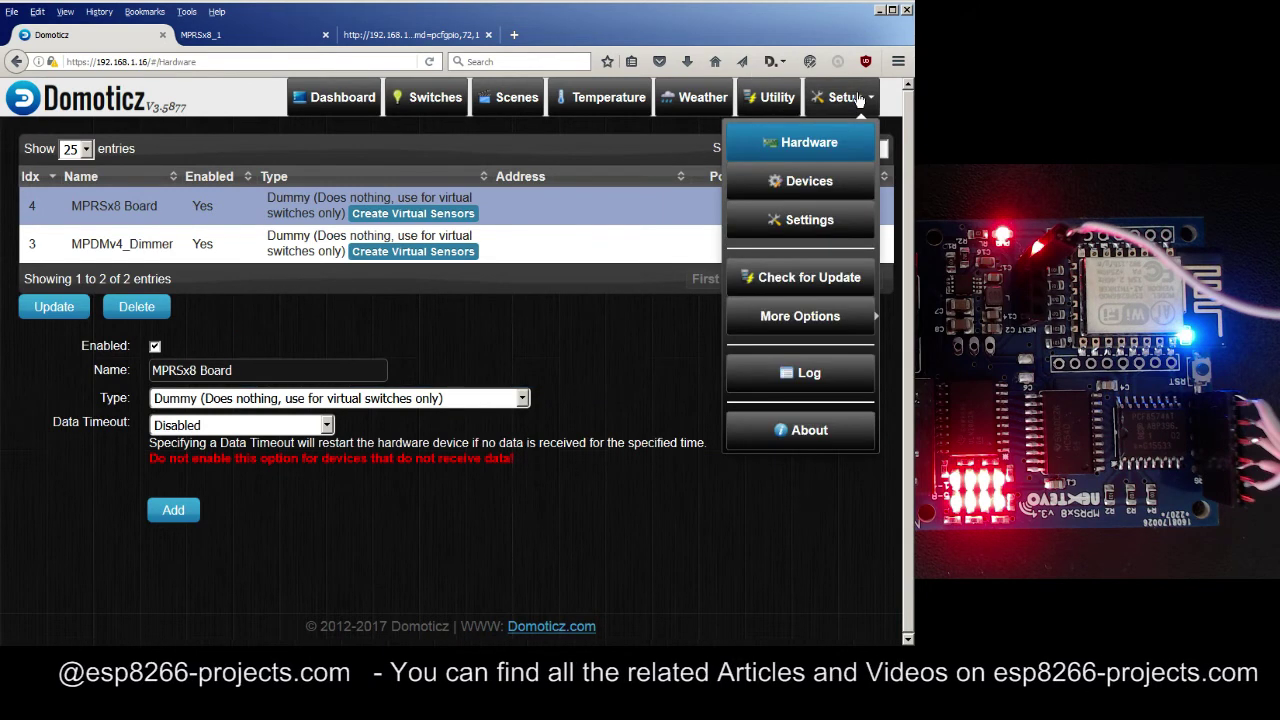
click(786, 181)
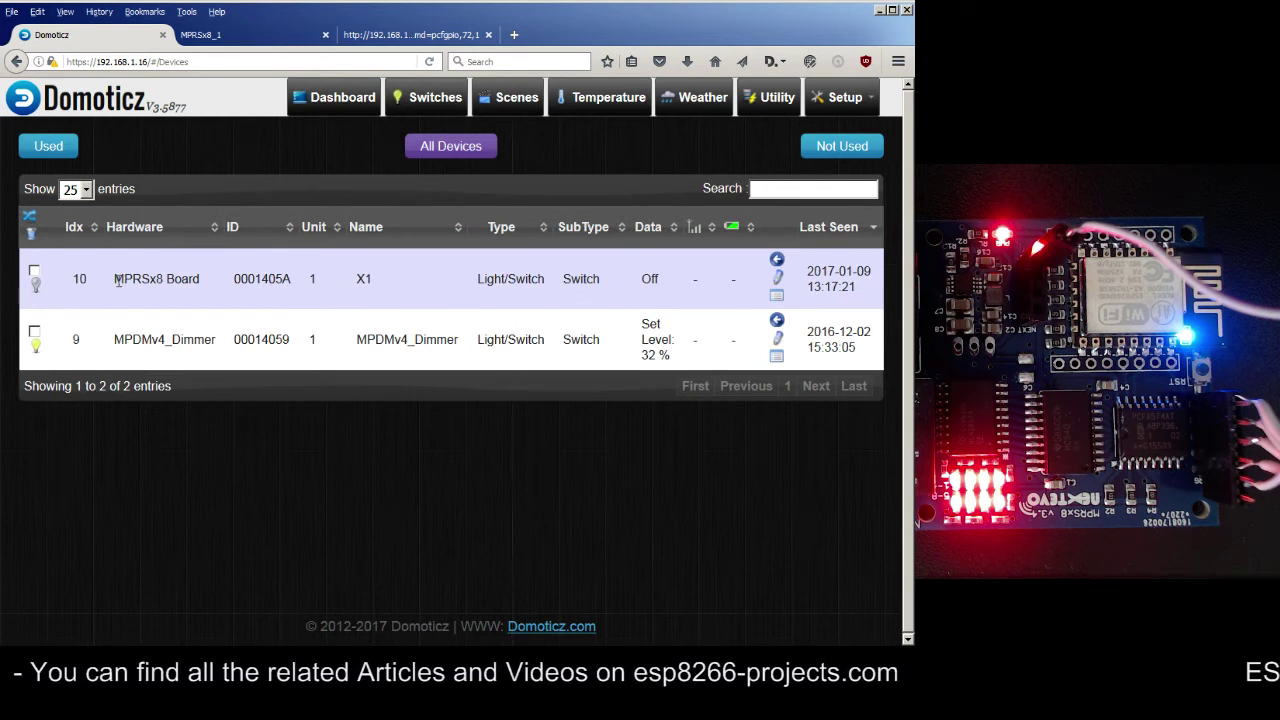
drag(115, 279, 194, 282)
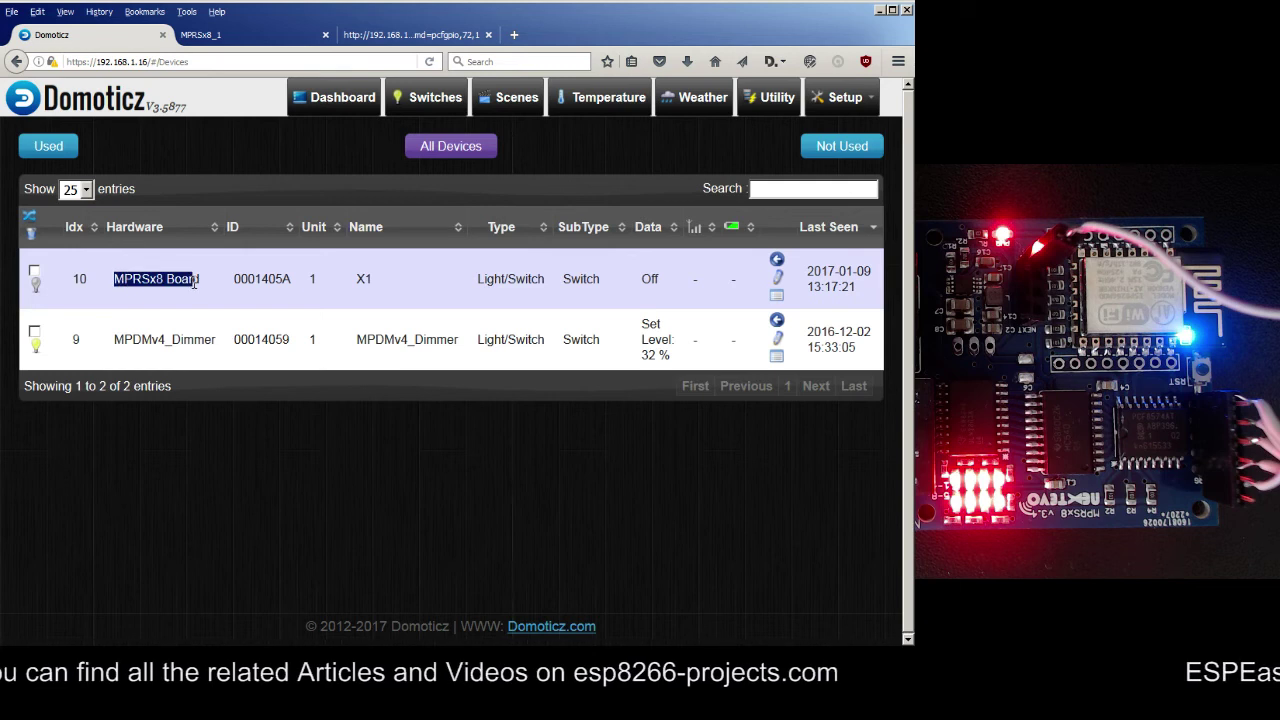
click(231, 284)
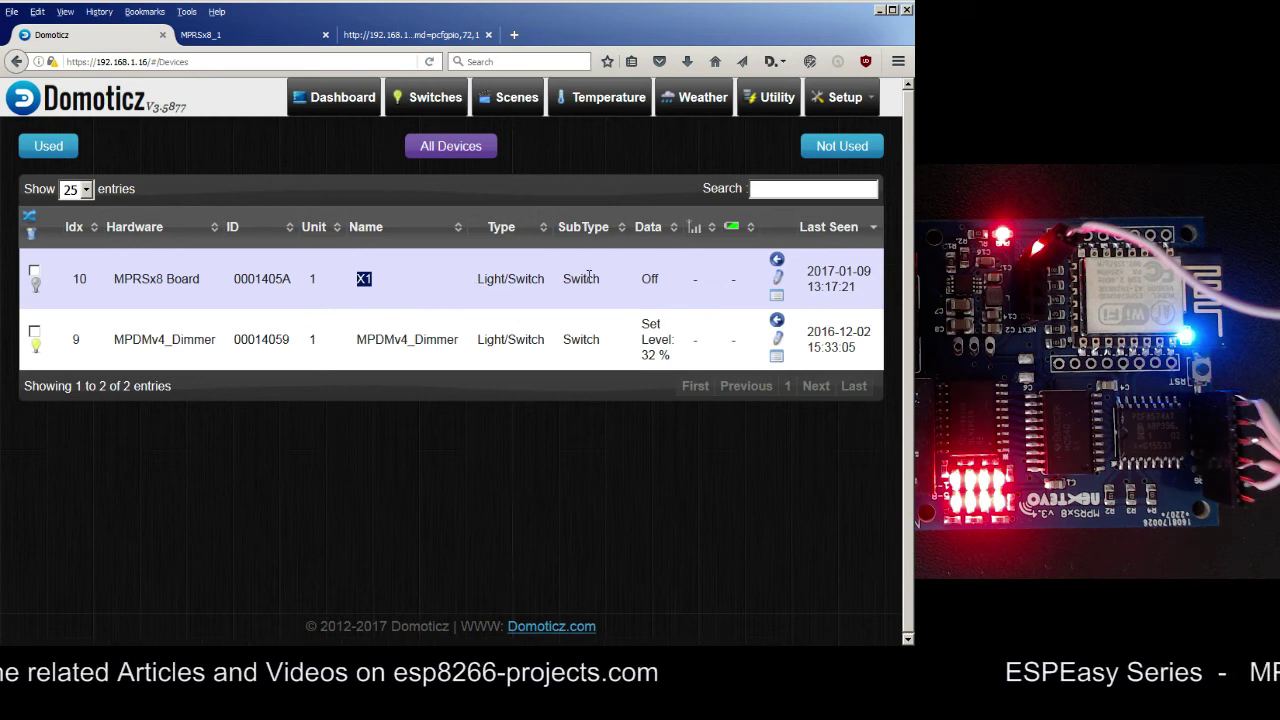
click(414, 104)
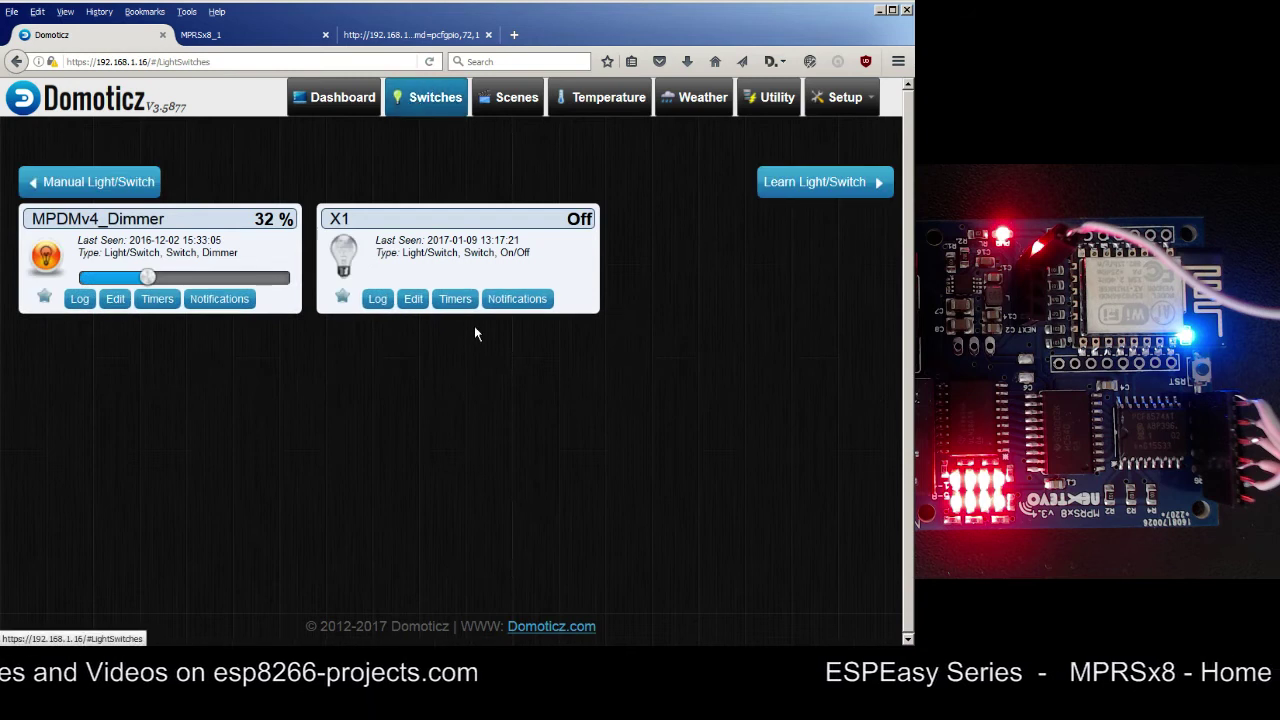
click(412, 299)
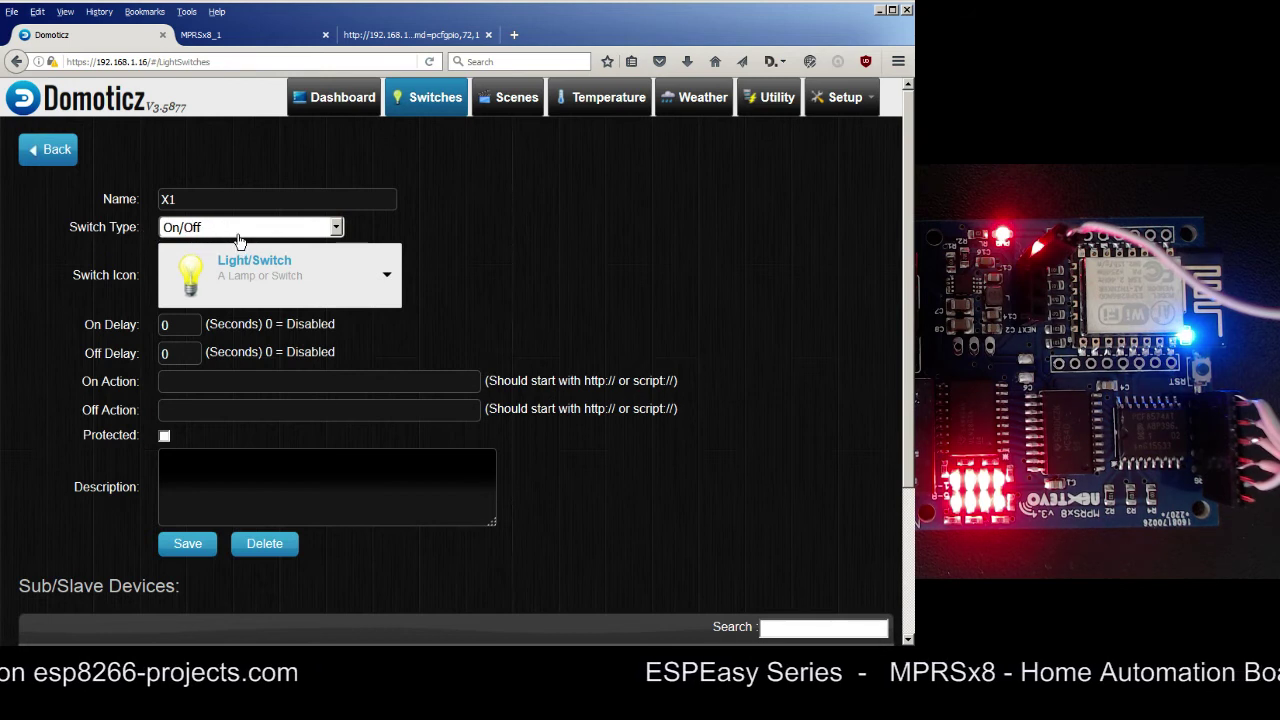
click(256, 381)
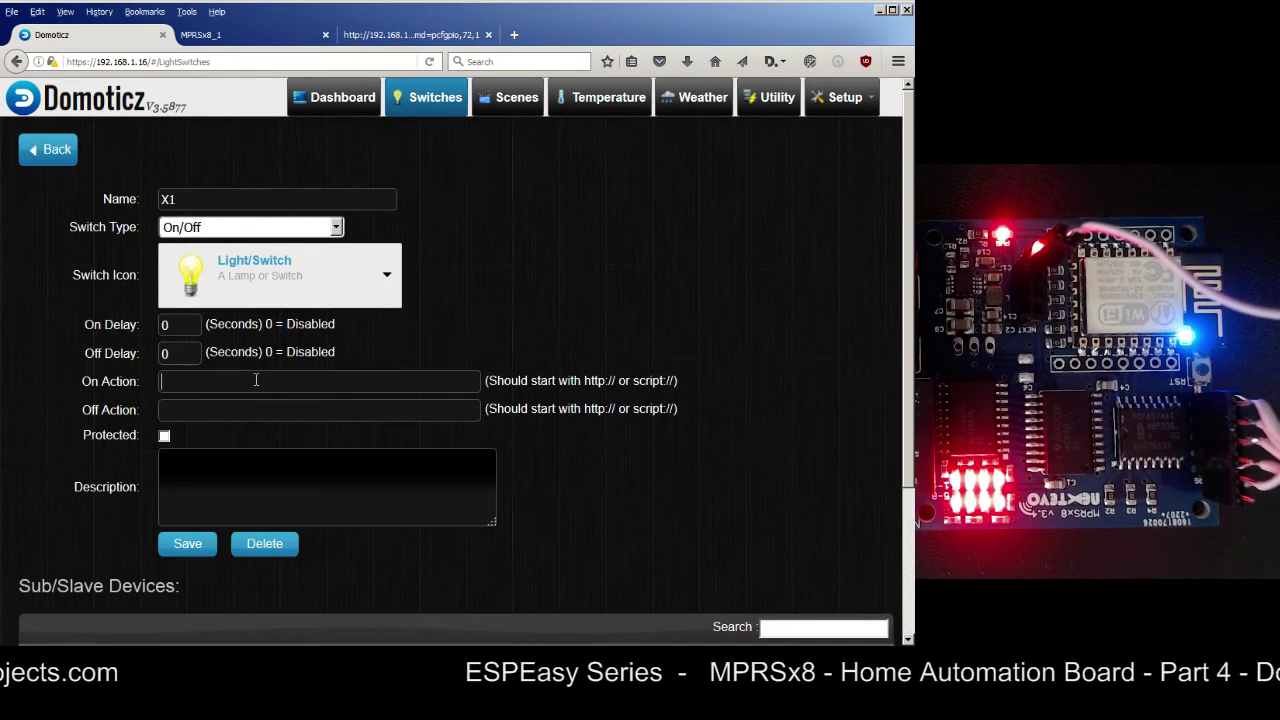
right_click(256, 381)
click(301, 444)
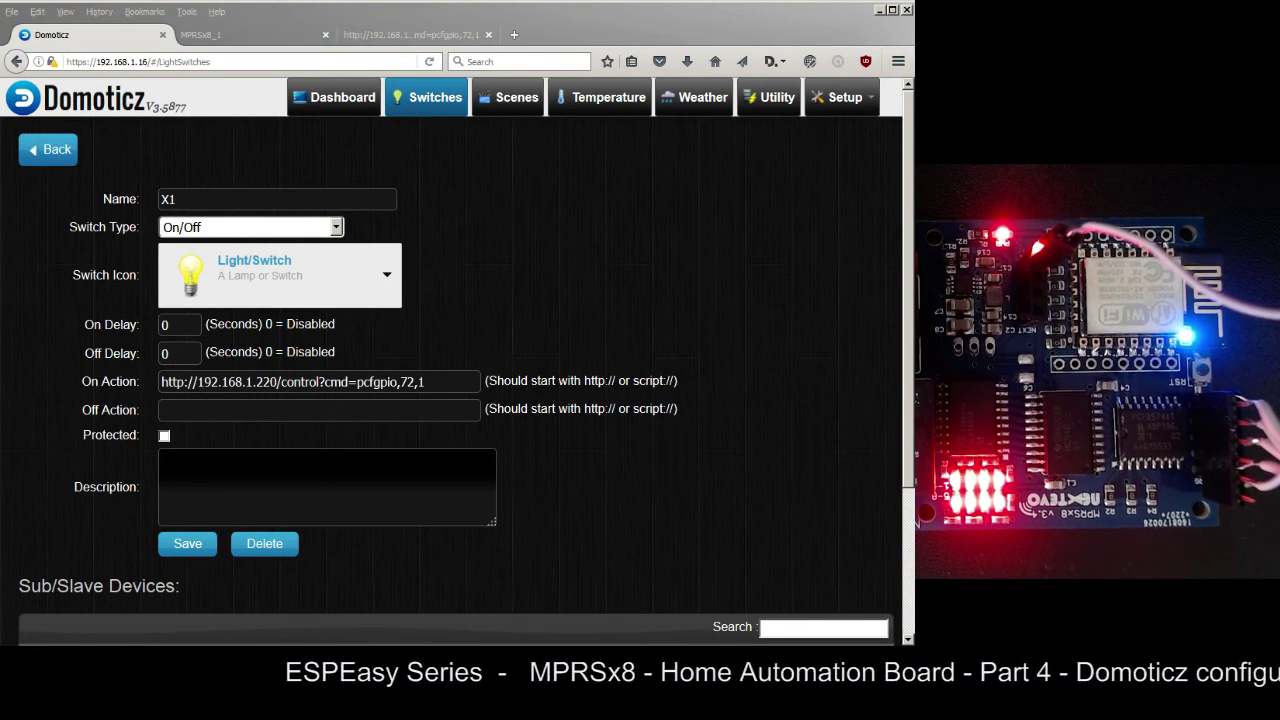
double_click(408, 381)
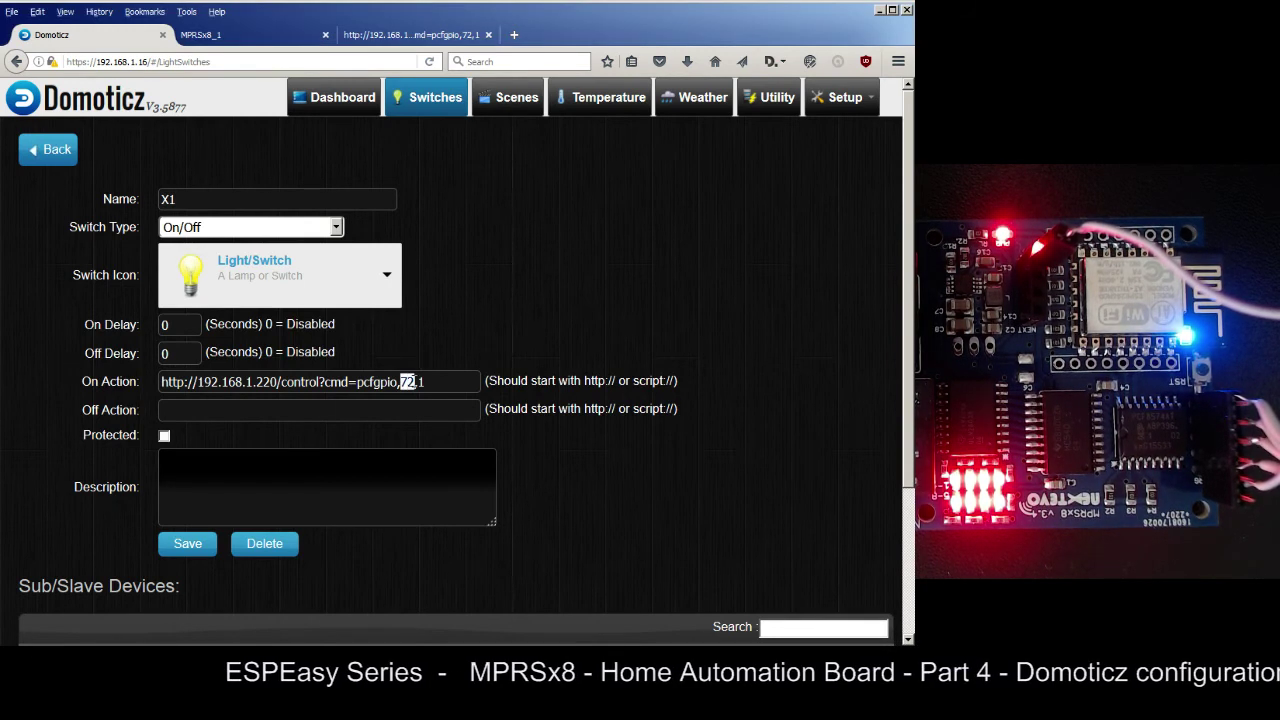
text(69)
drag(438, 380, 127, 383)
key(ctrl+c)
click(184, 408)
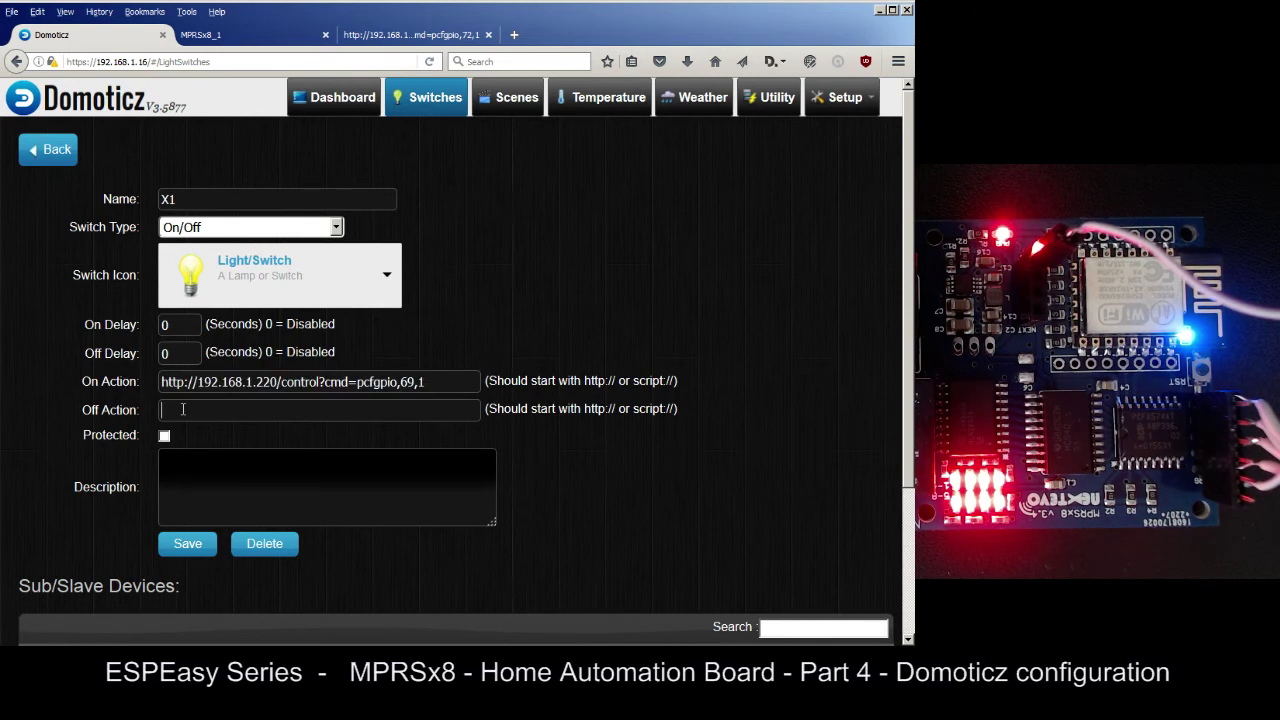
key(ctrl+v)
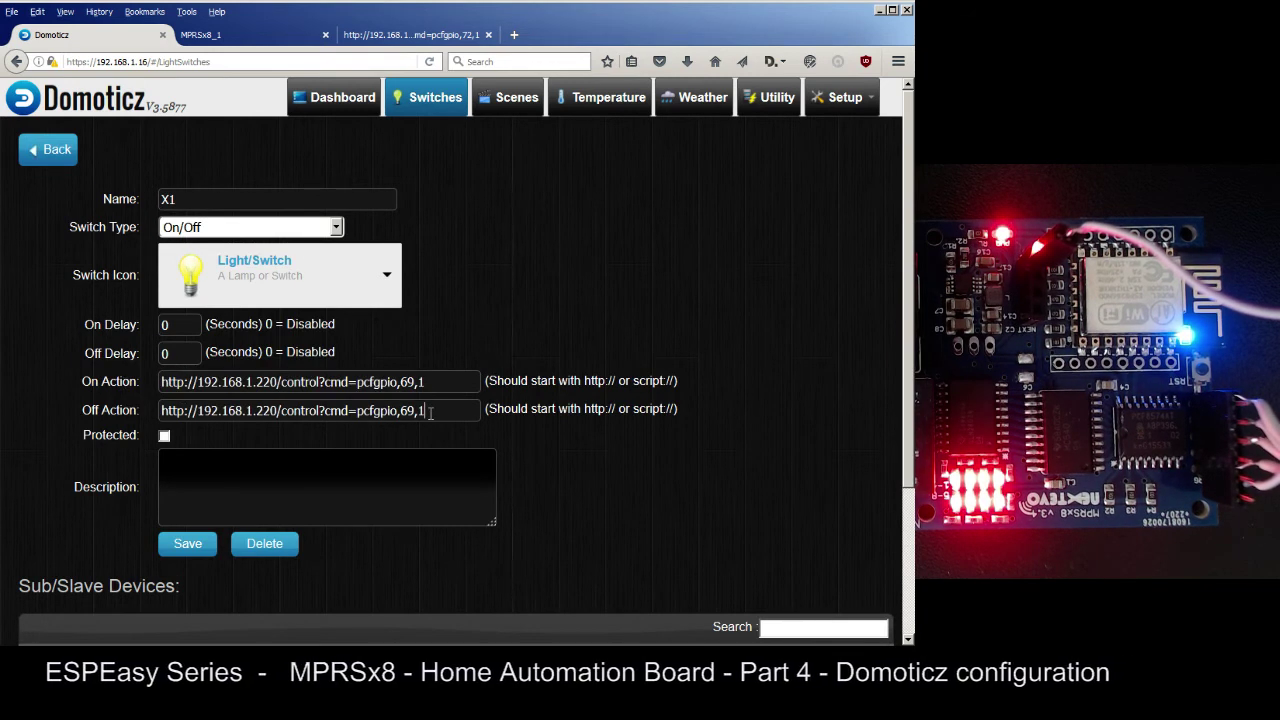
key(BackSpace)
text(0)
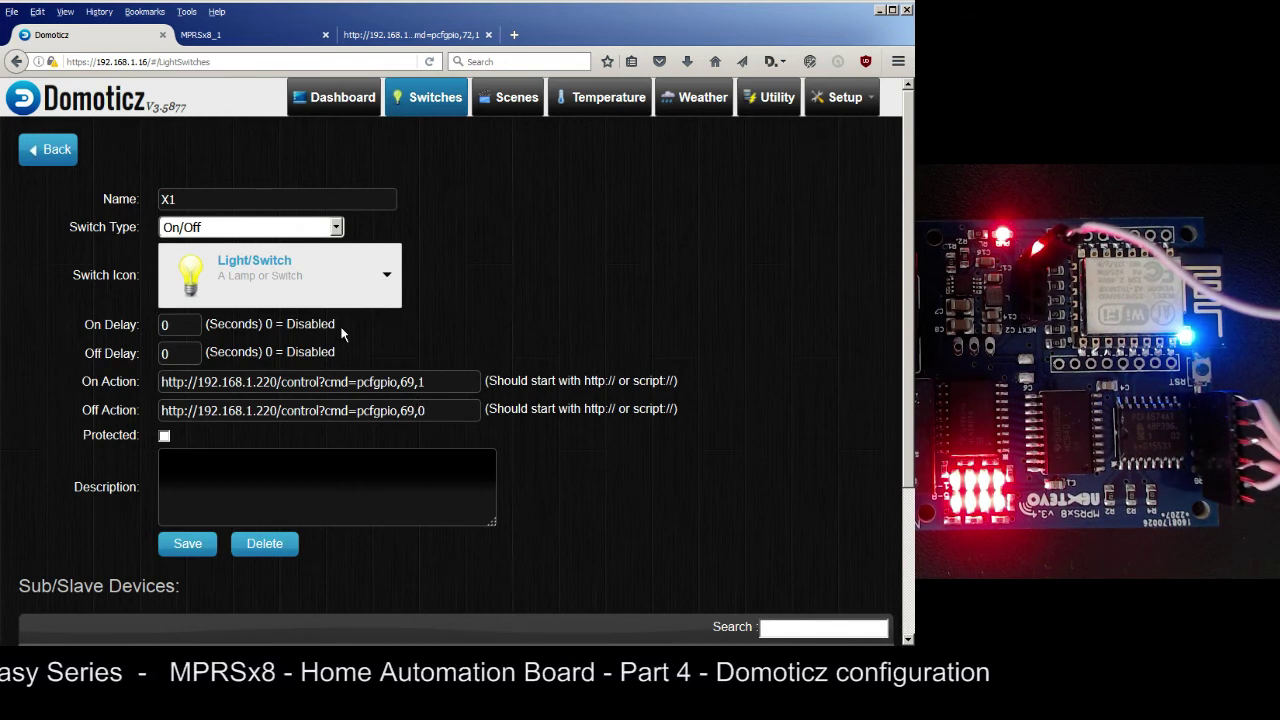
click(187, 544)
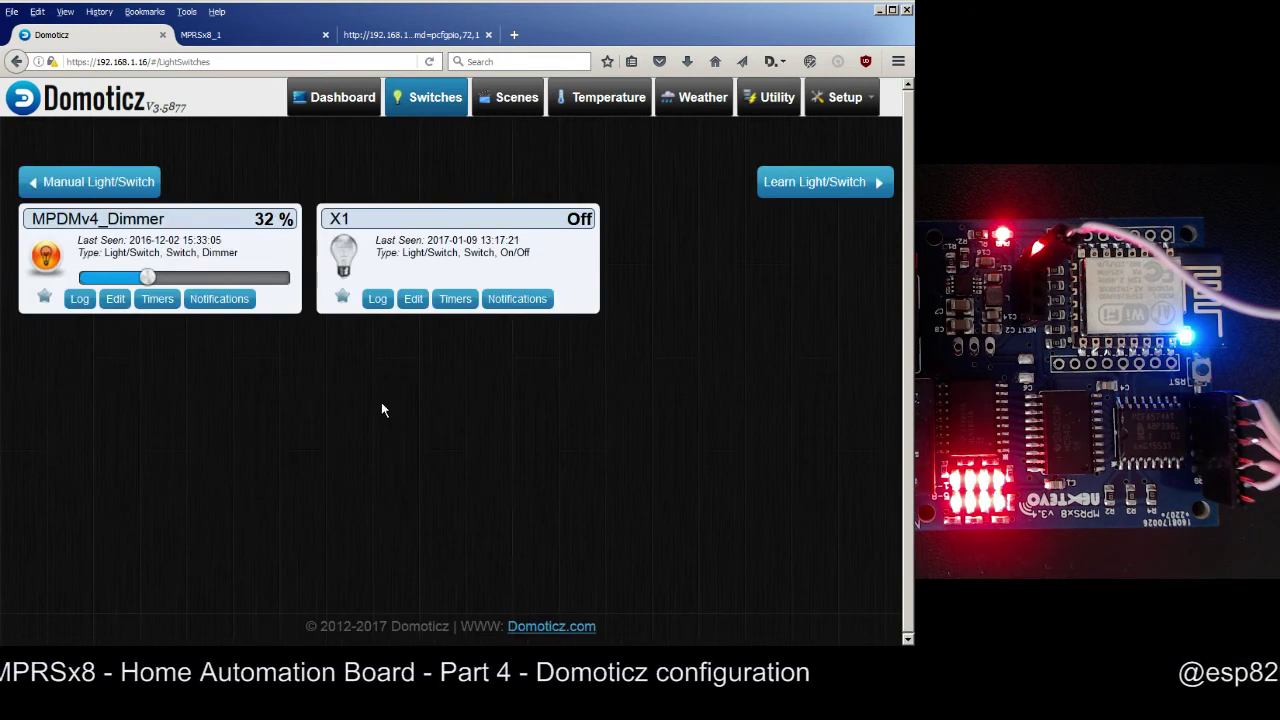
- Turn the X1 switch on and back off to test its actions, and mark it as a favorite
click(345, 252)
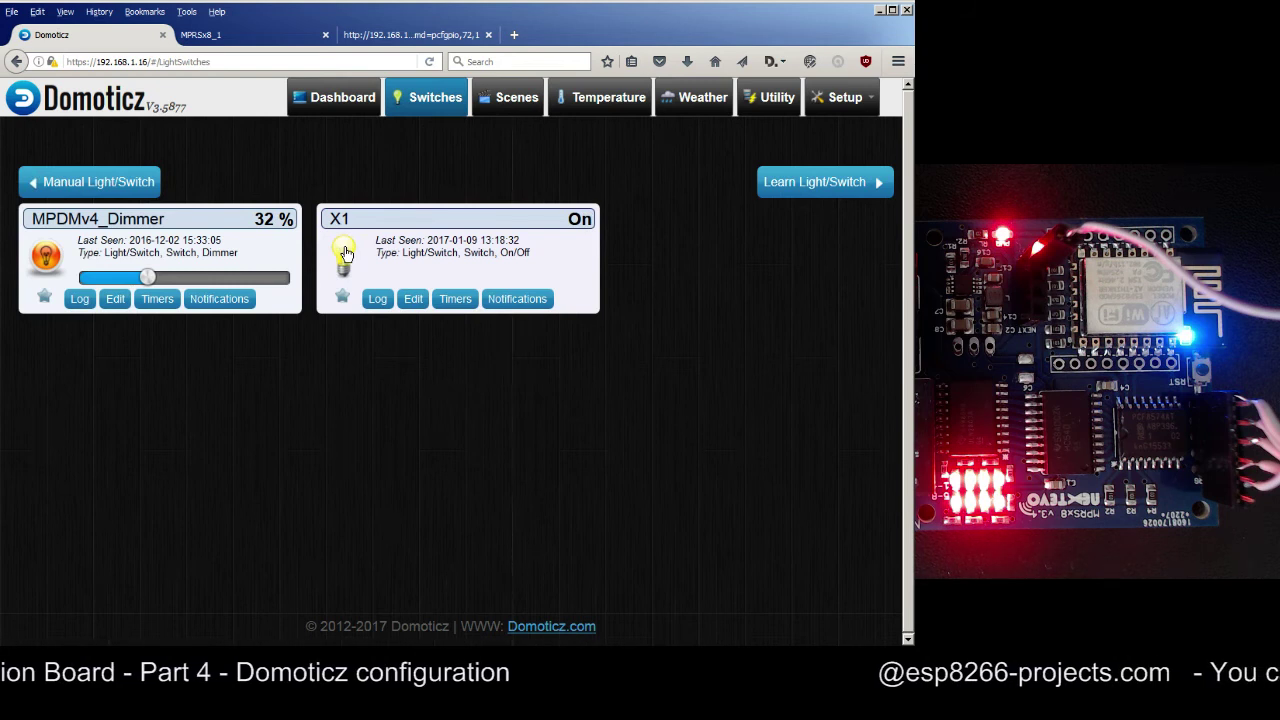
click(345, 252)
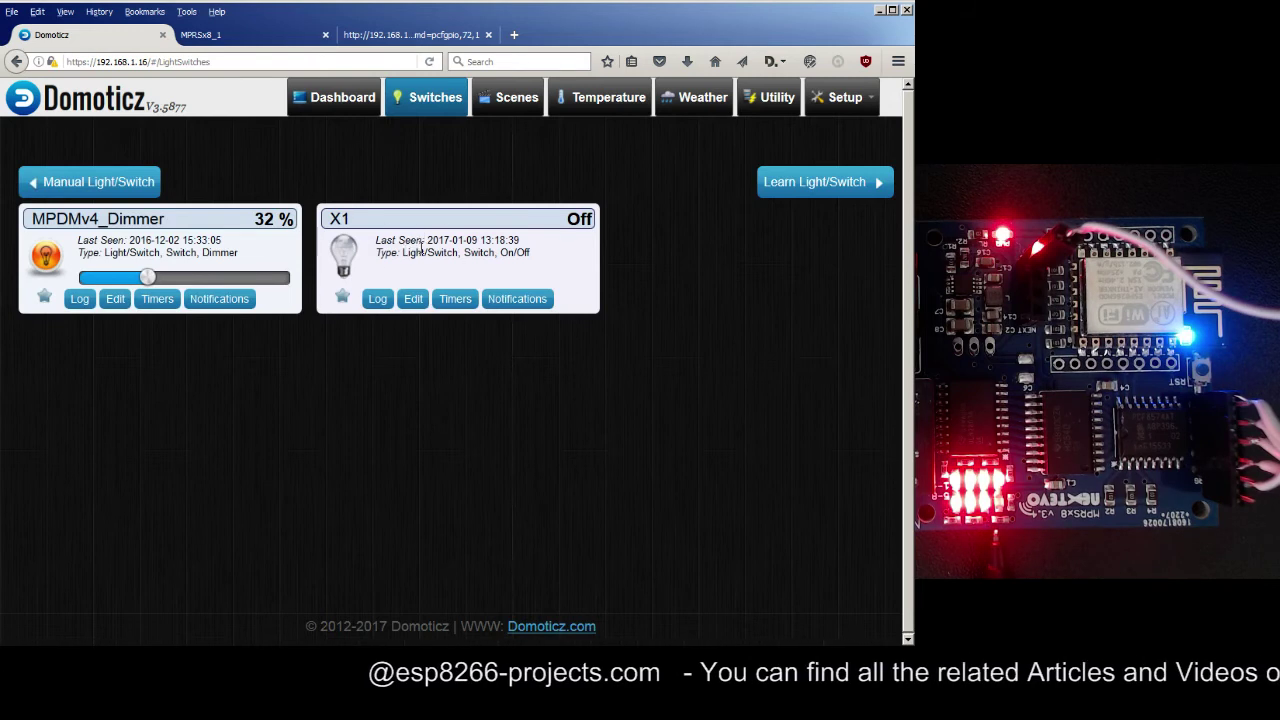
click(342, 299)
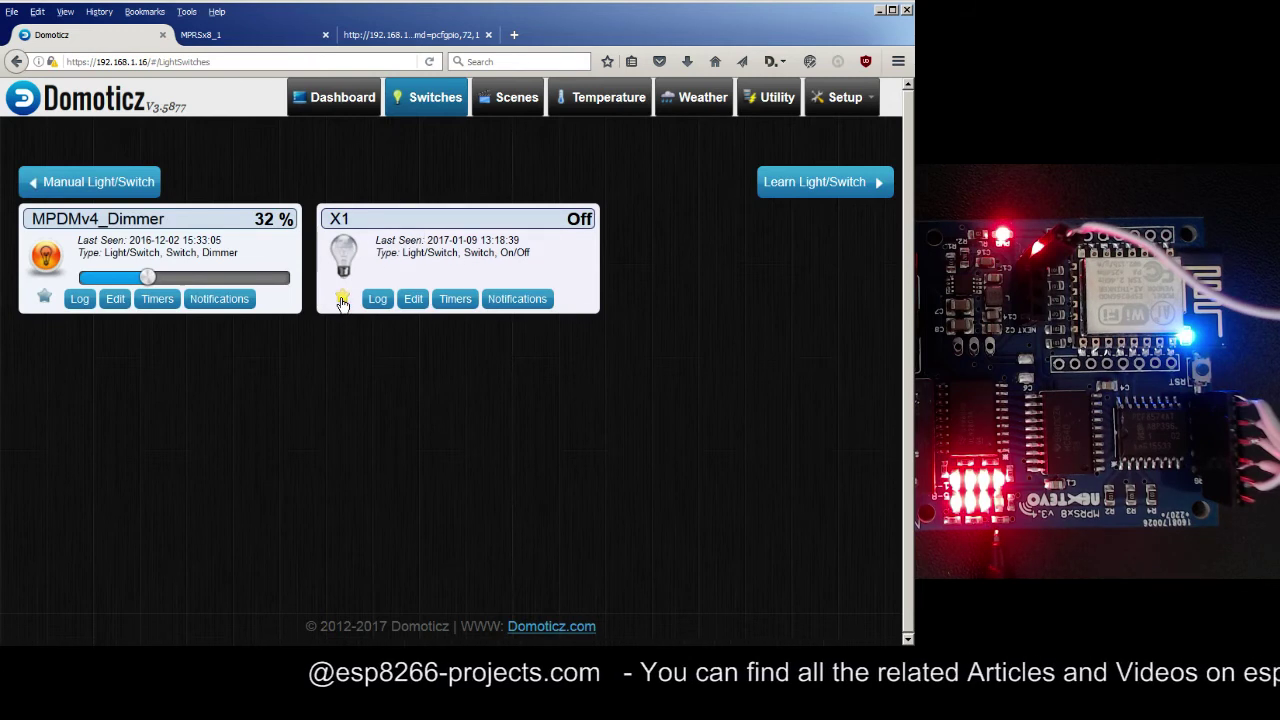
- Toggle X1 on and off repeatedly from the dashboard to test the relay, leaving the switch on
click(334, 97)
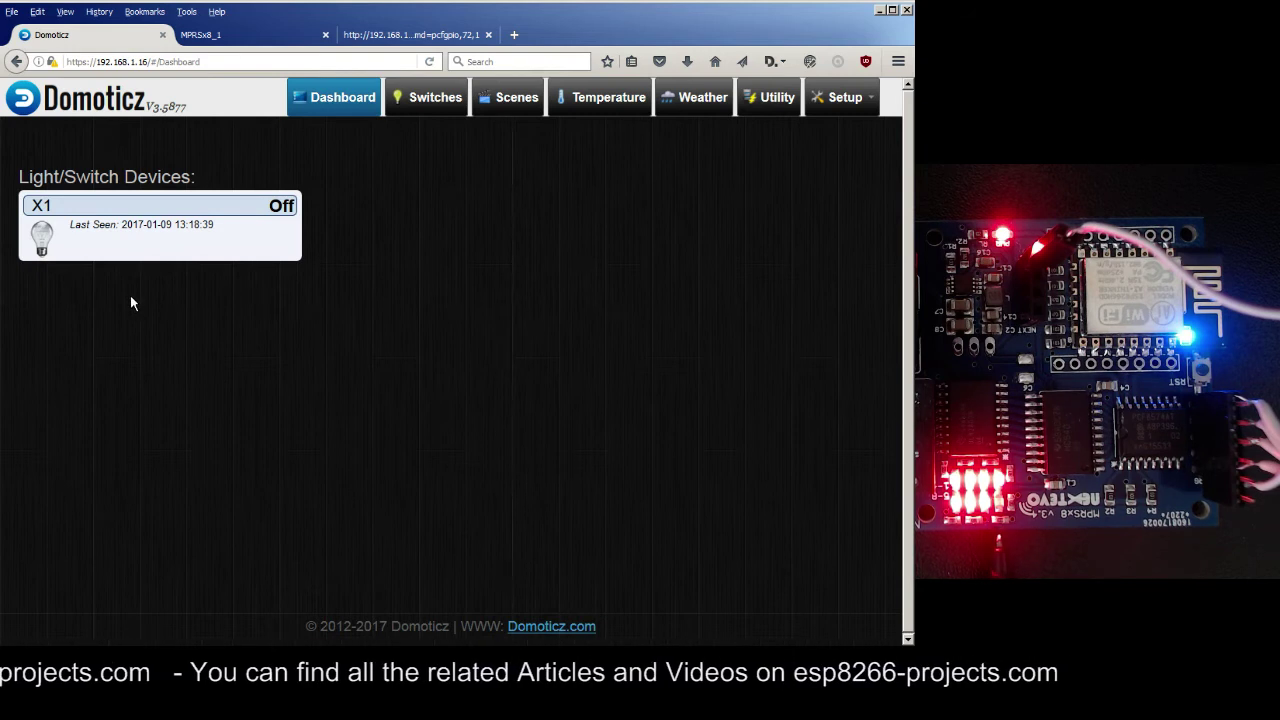
click(42, 236)
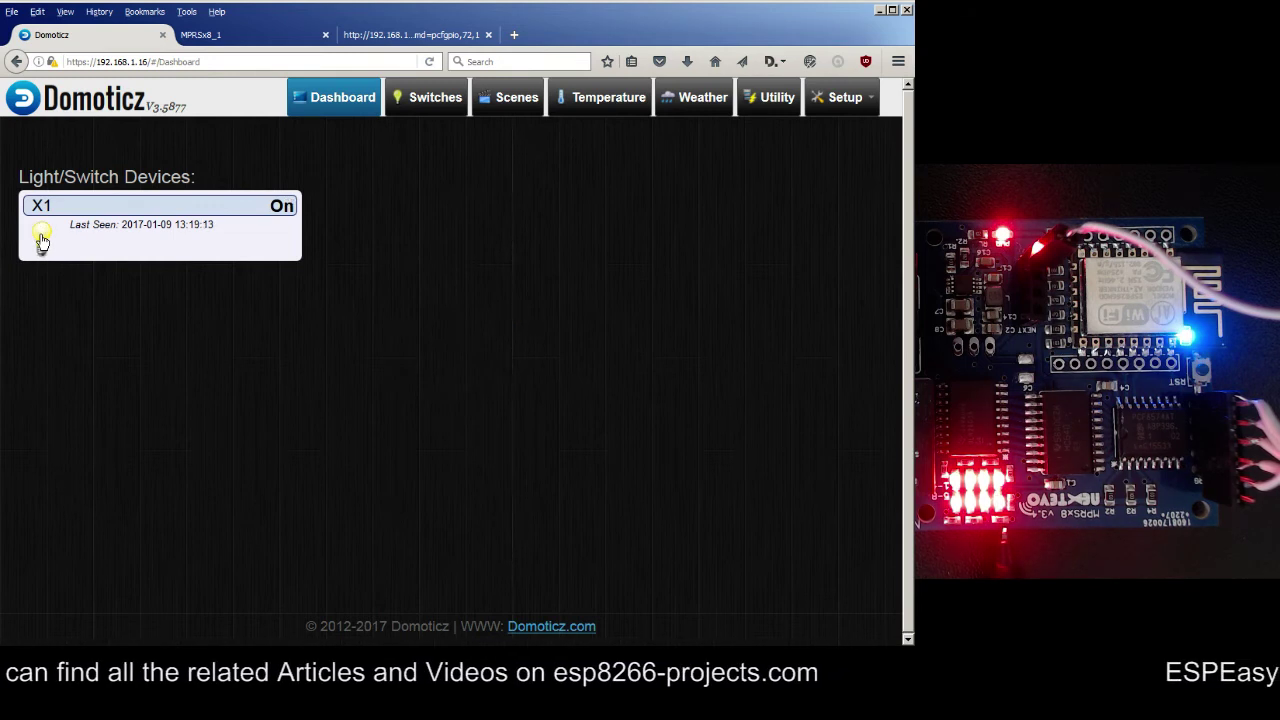
click(42, 238)
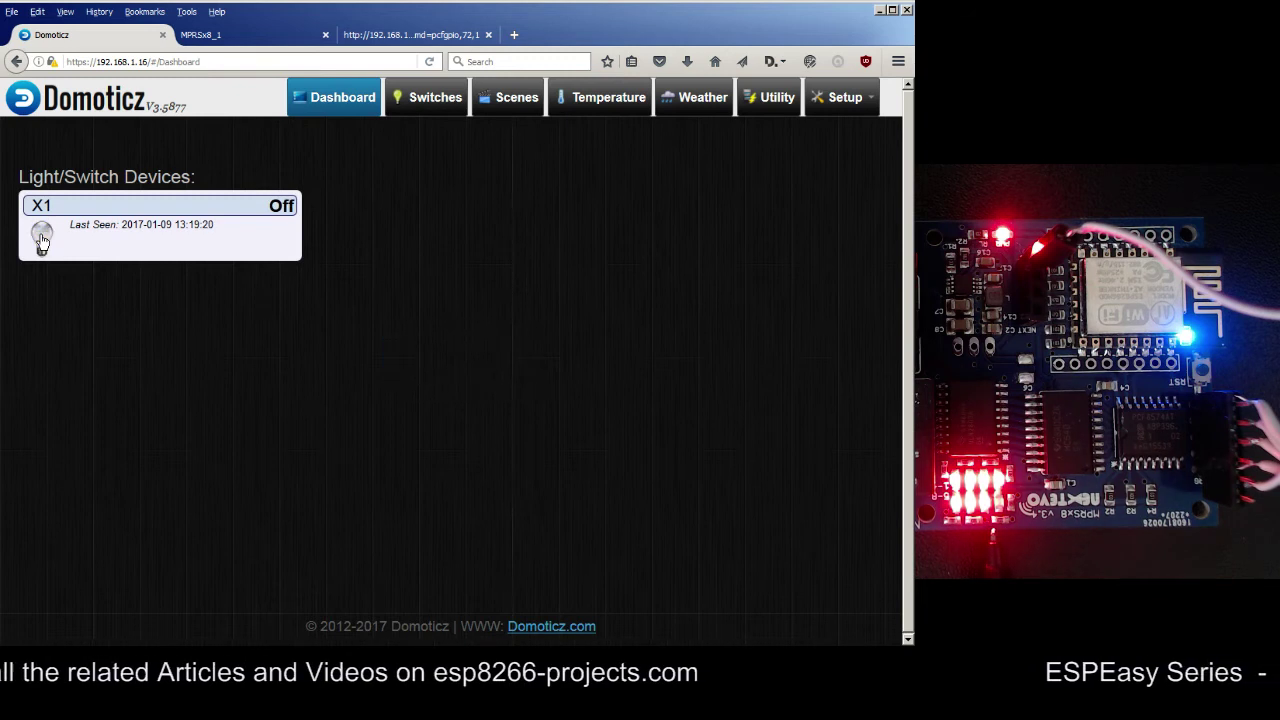
click(42, 238)
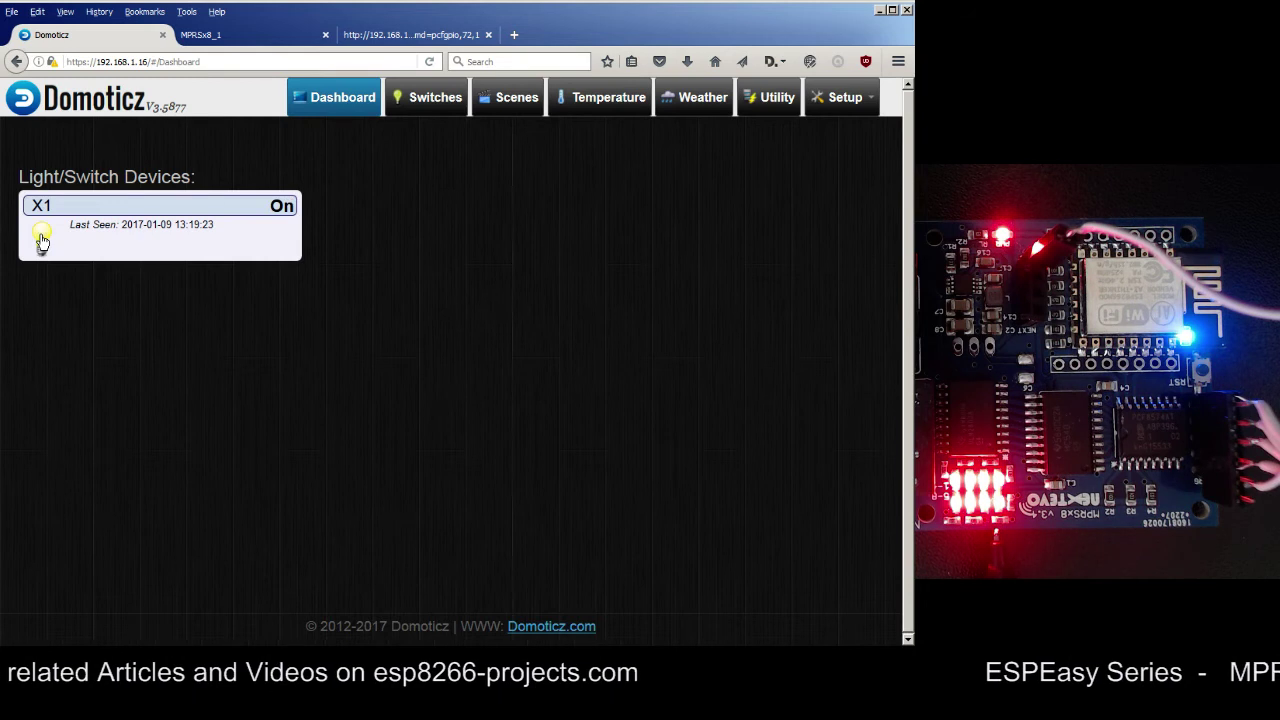
click(42, 238)
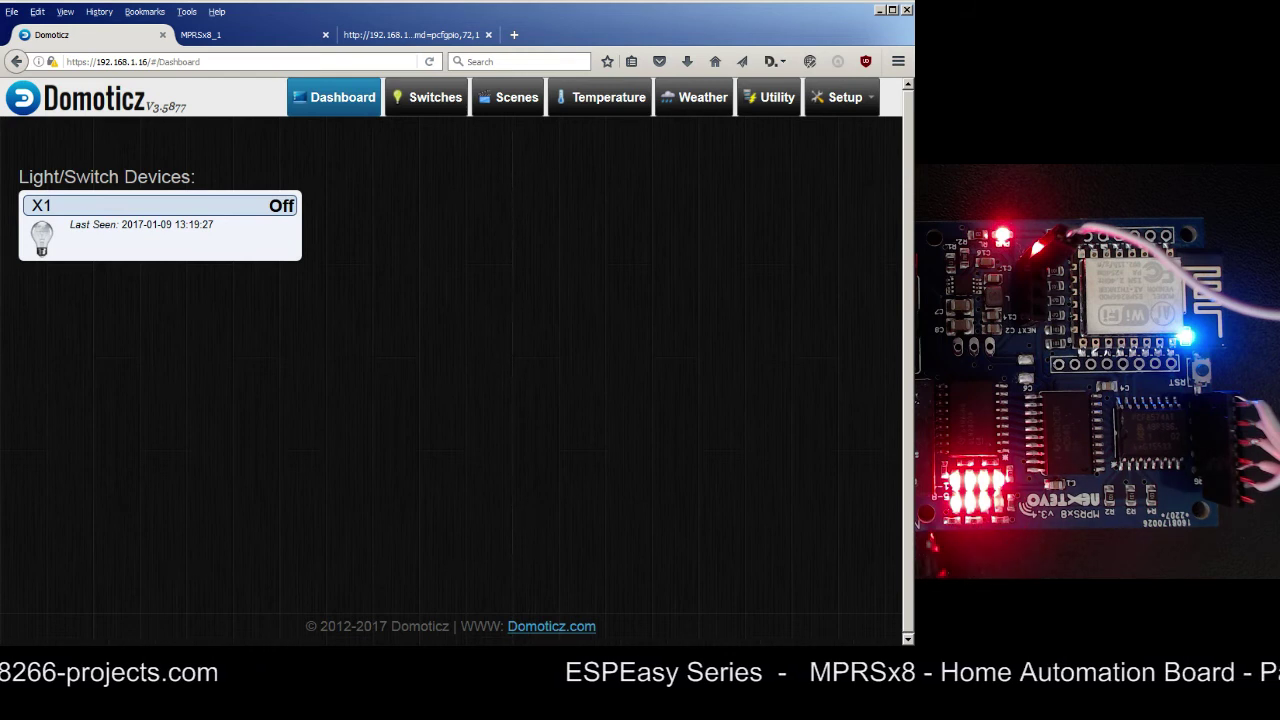
click(43, 239)
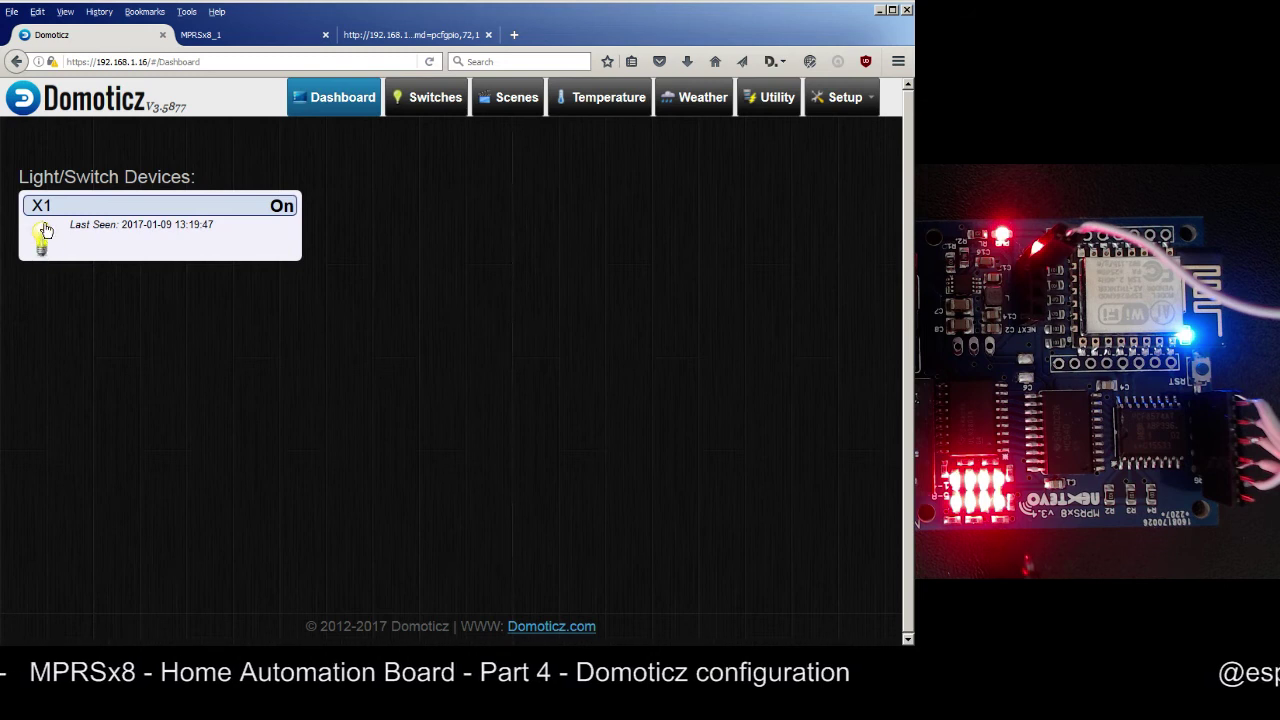
- Invert X1's actions so the On Action ends in pcfgpio,69,0 and the Off Action ends in pcfgpio,69,1, and save the switch
click(432, 104)
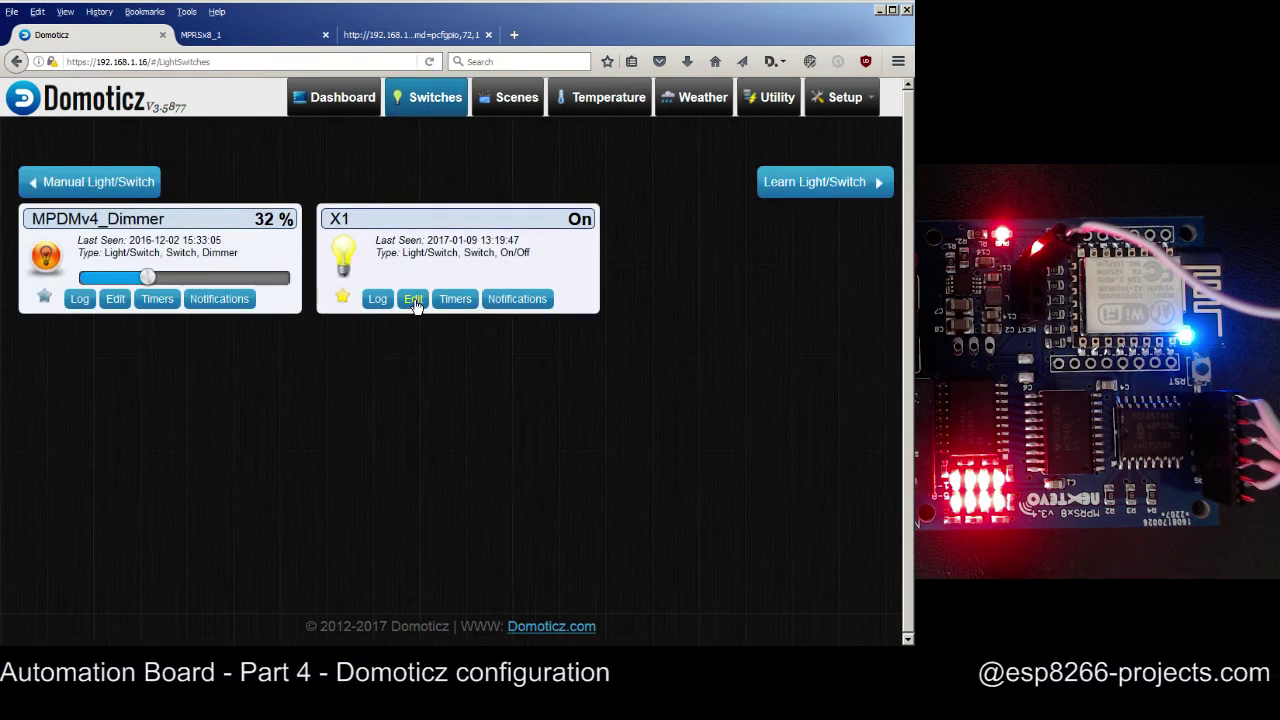
click(413, 298)
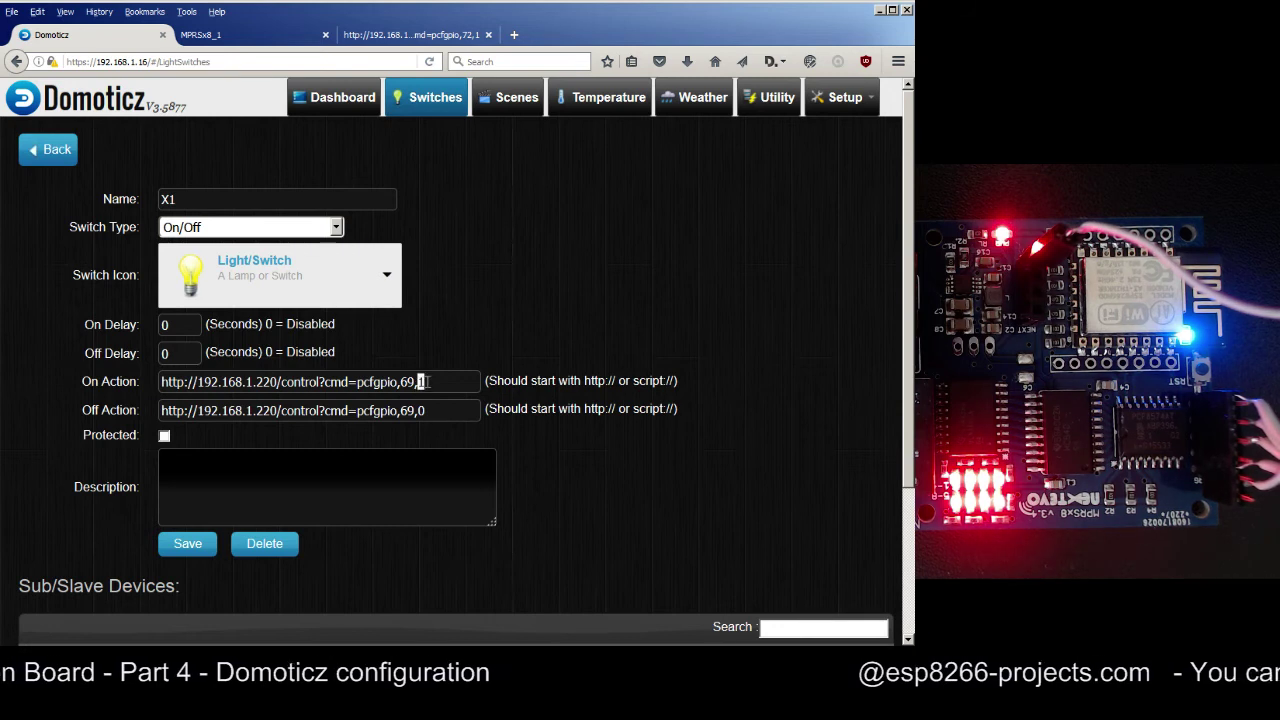
text(0)
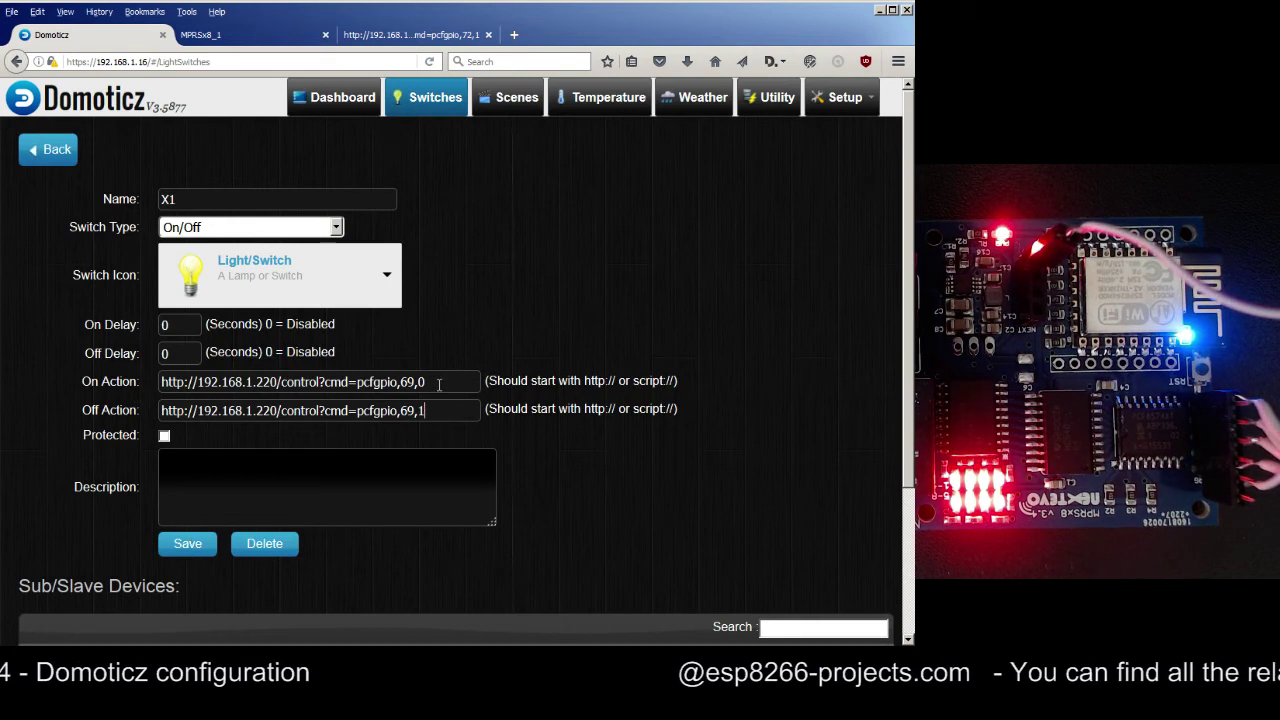
click(186, 543)
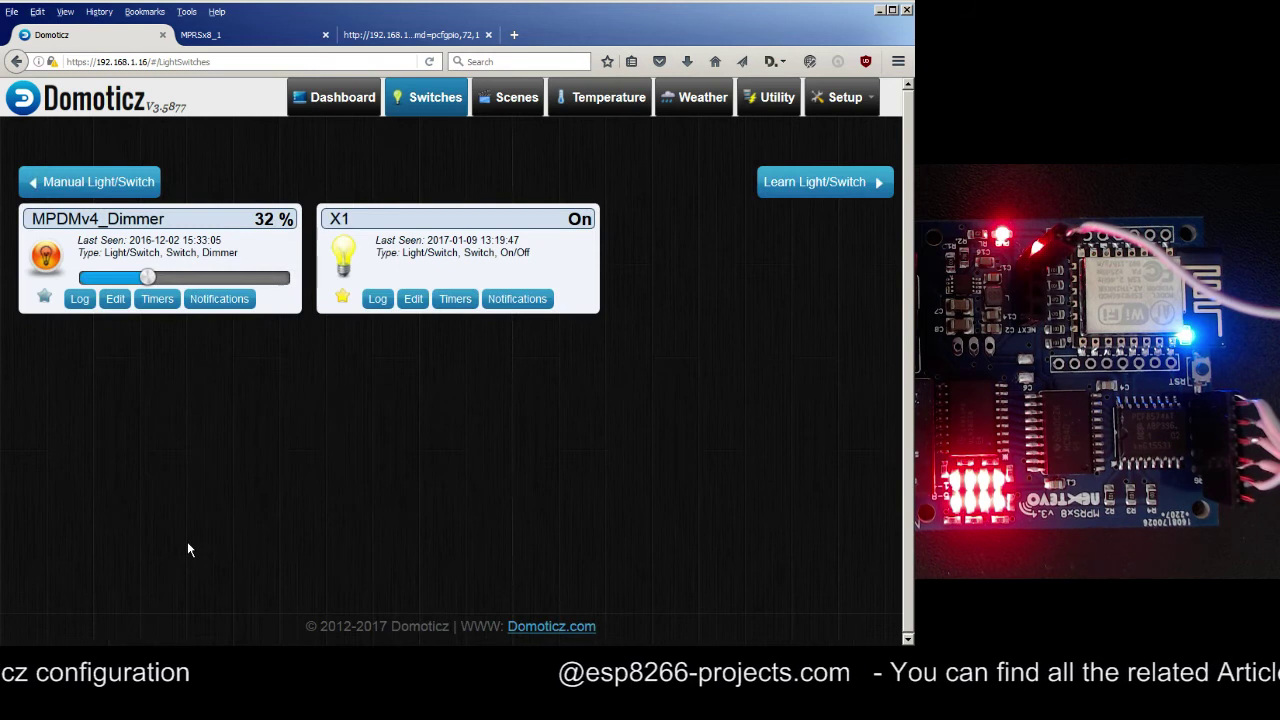
- Turn X1 off and on again from the dashboard to test the inverted actions
click(342, 100)
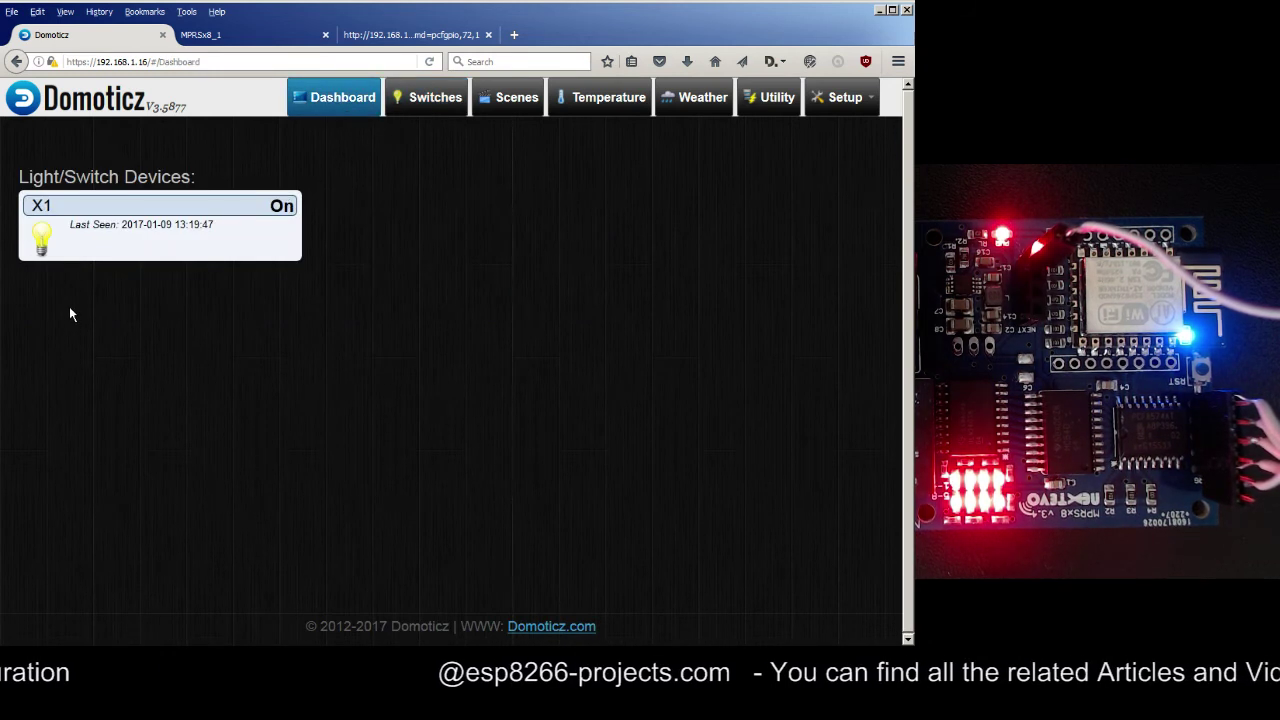
click(43, 238)
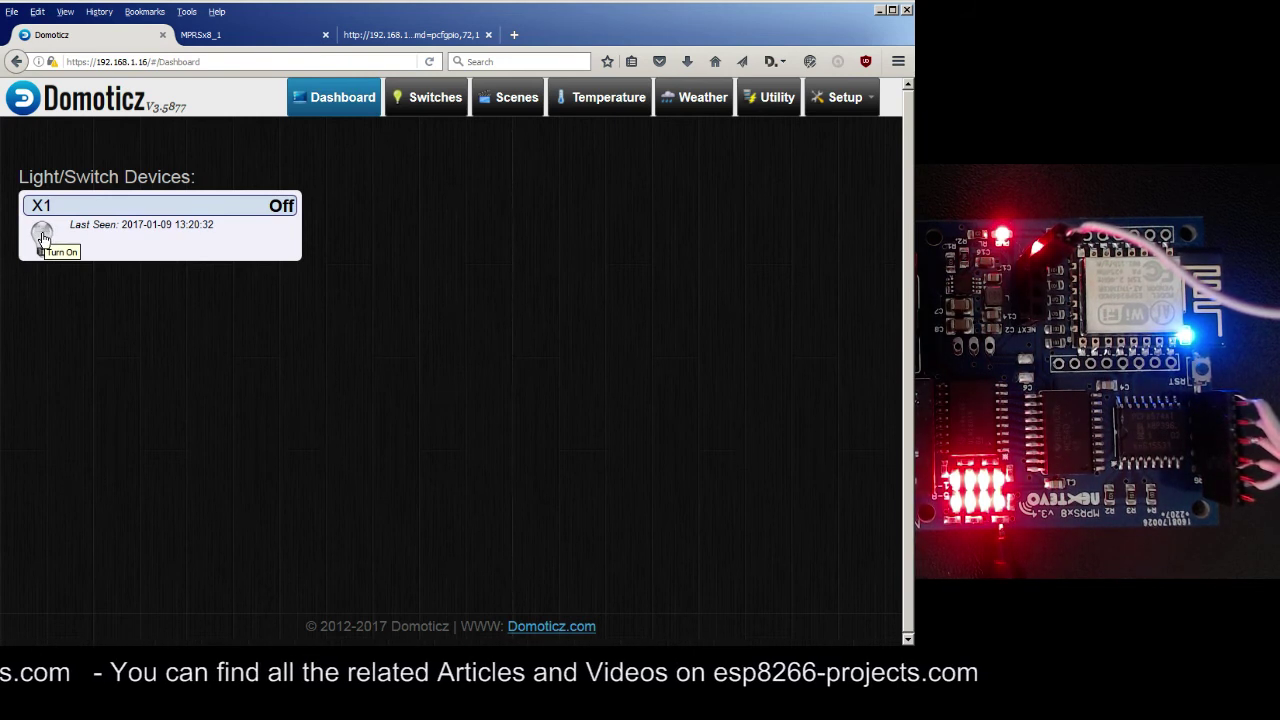
click(42, 236)
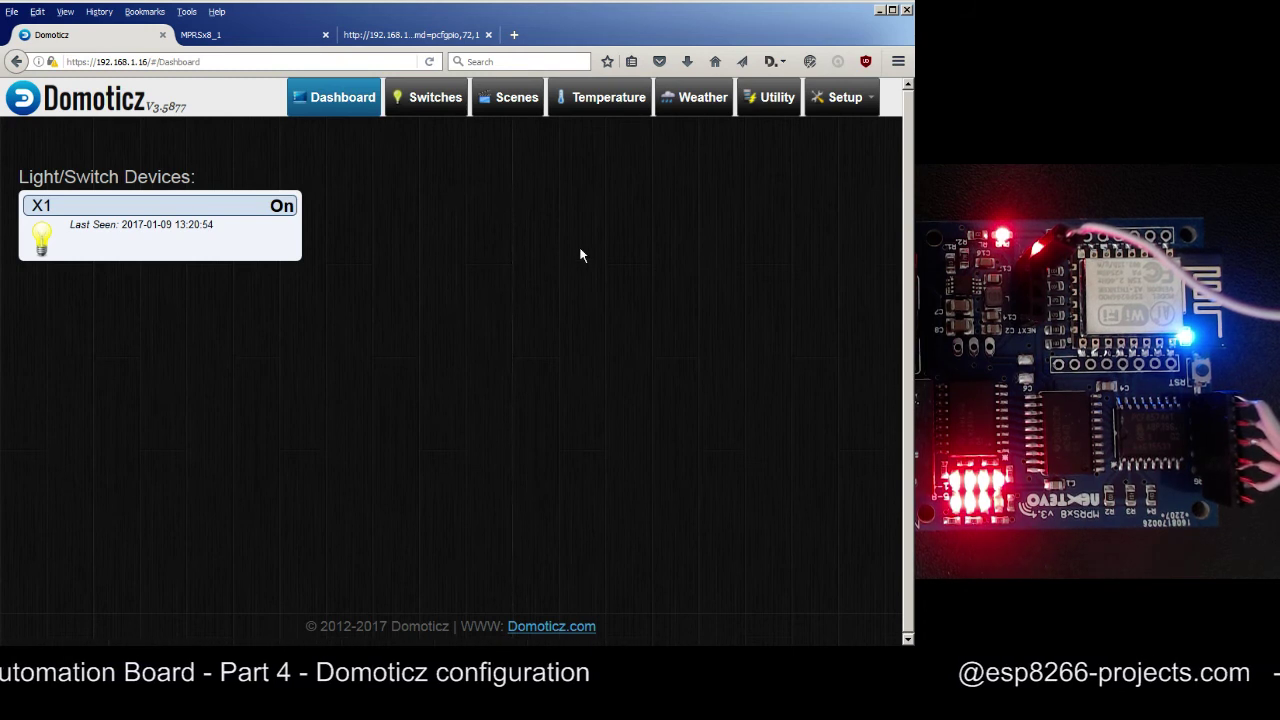
- Create a virtual sensor named X2 of type Switch for the MPRSx8 Board hardware
click(845, 99)
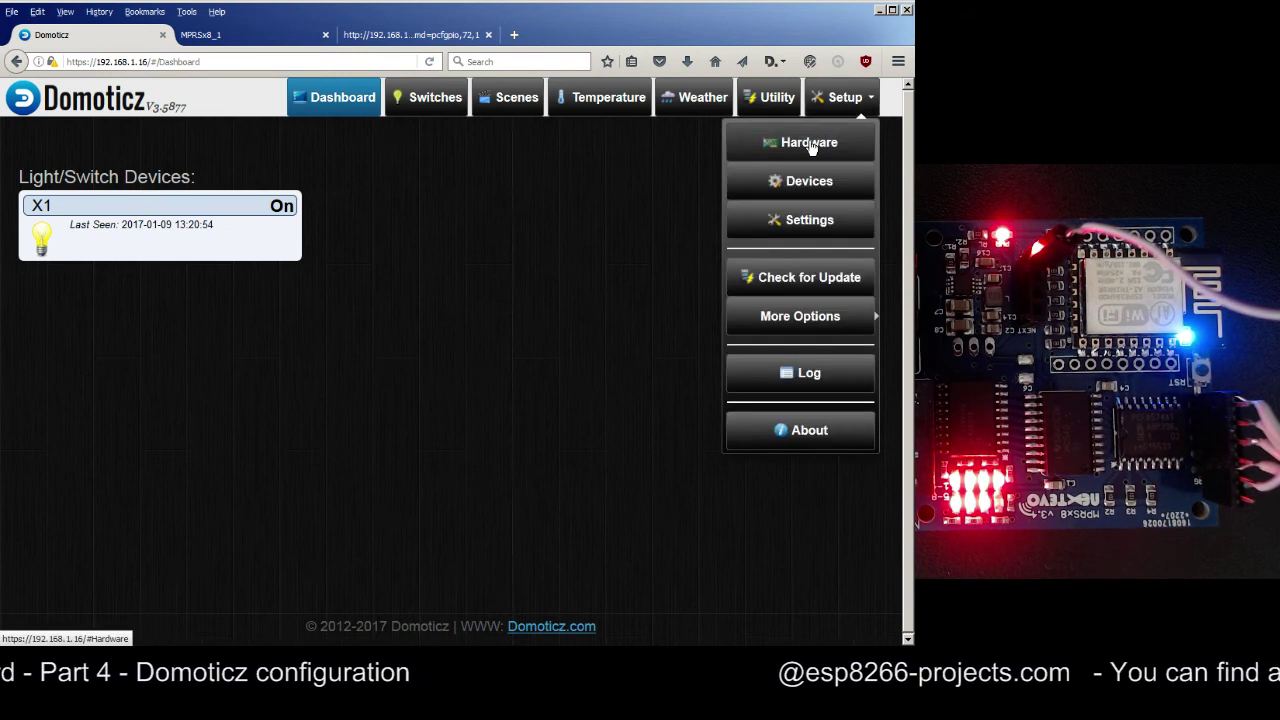
click(810, 140)
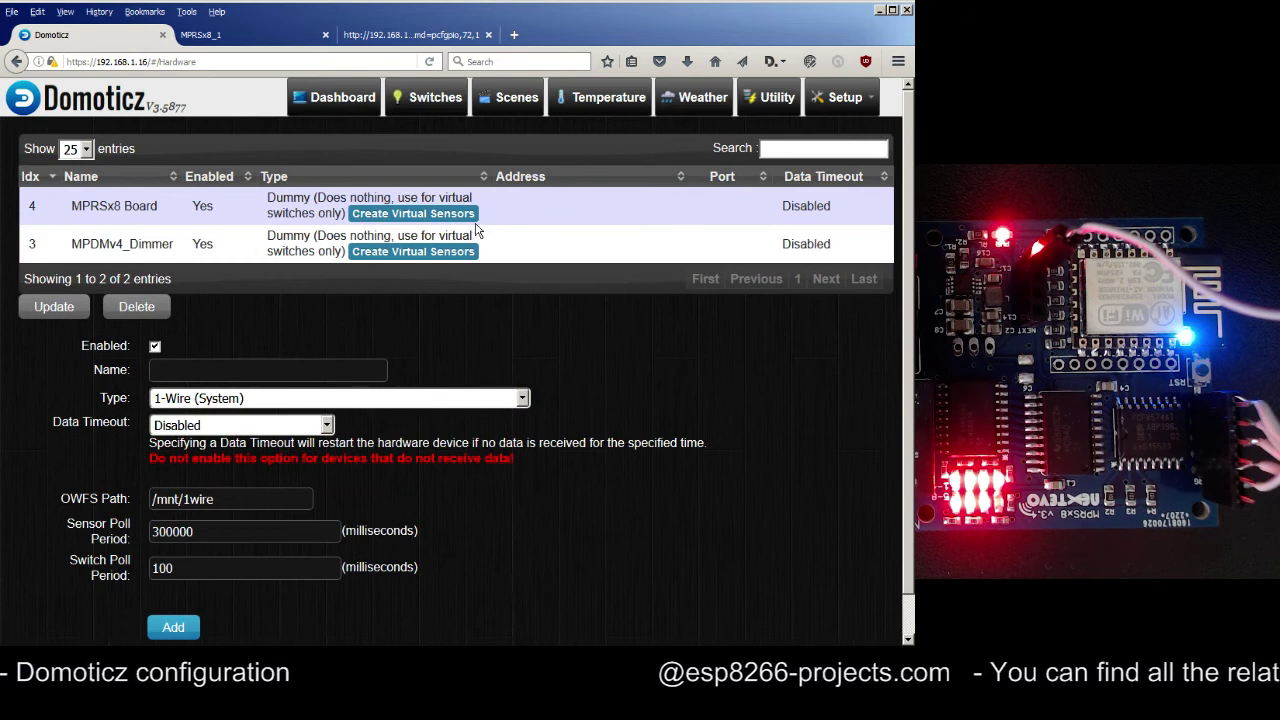
click(416, 214)
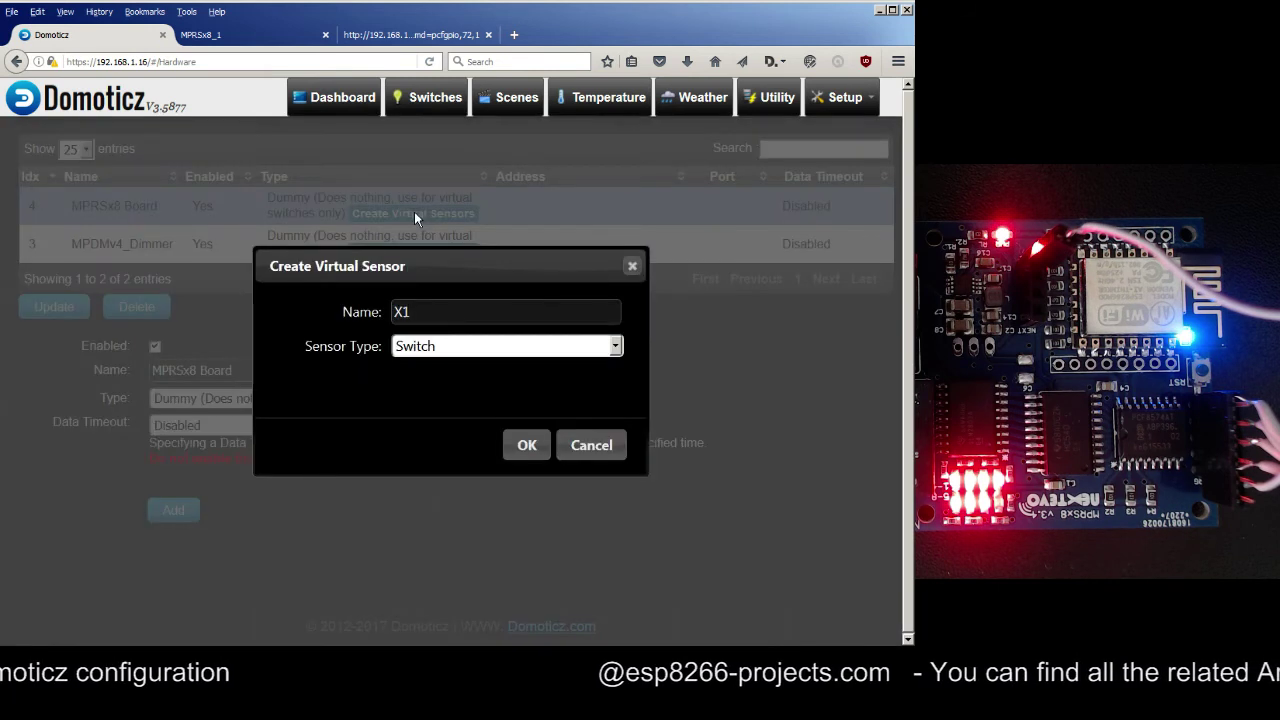
drag(440, 311, 414, 311)
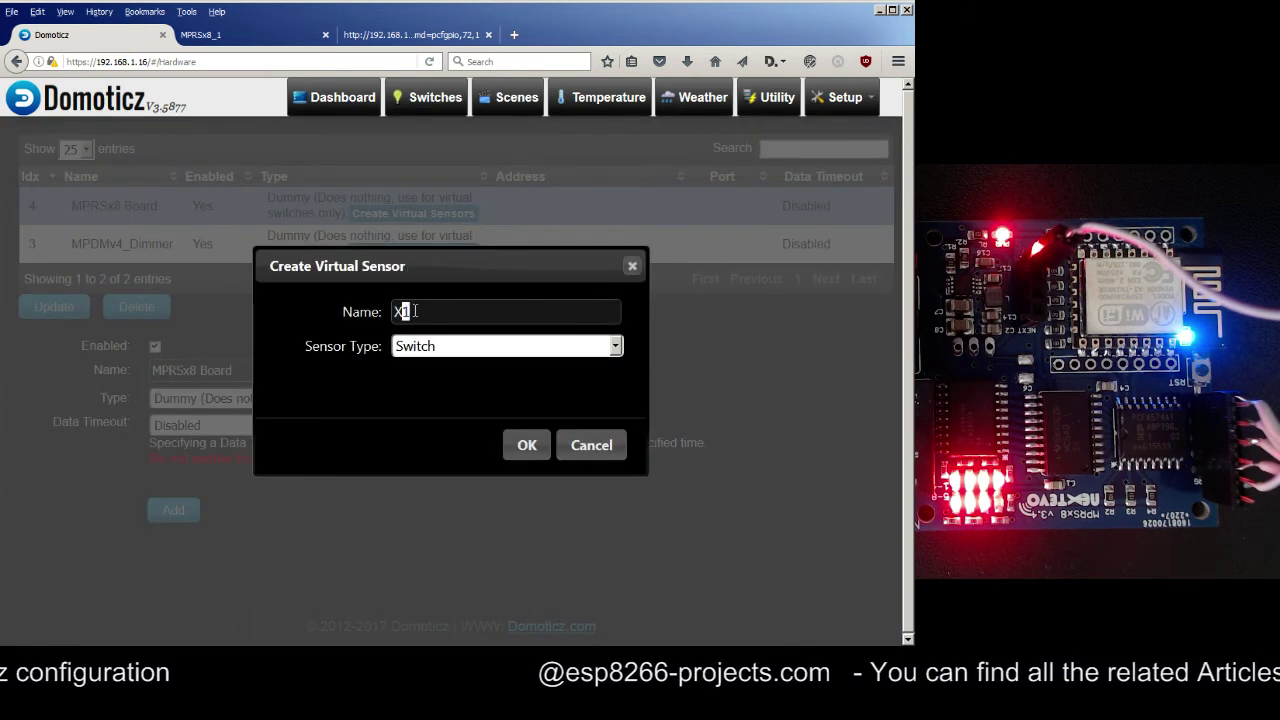
text(2)
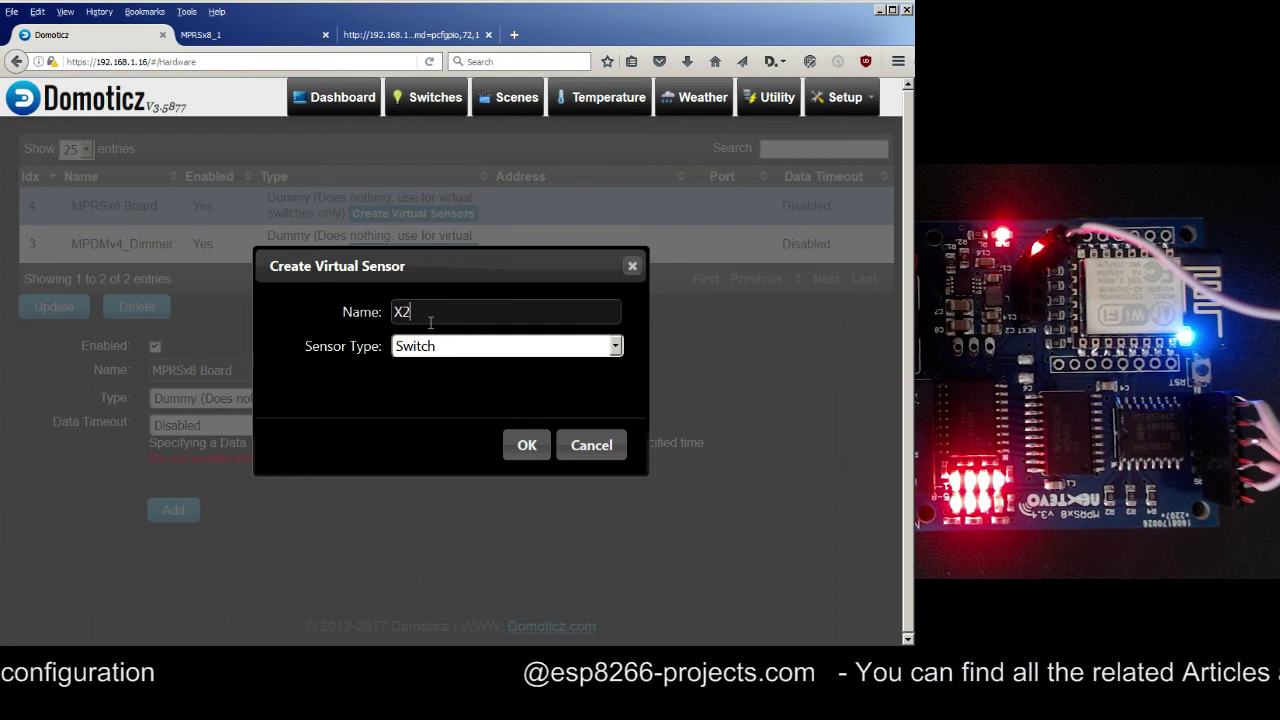
click(523, 447)
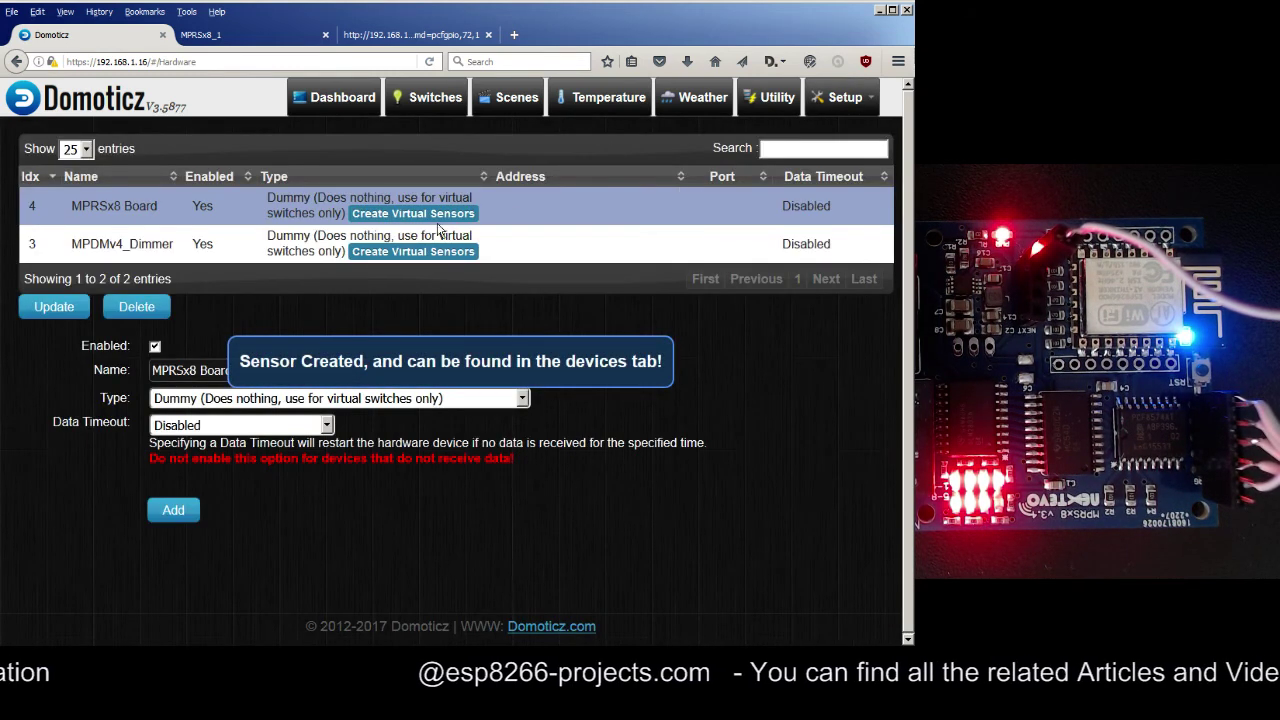
- Create two more Switch-type virtual sensors named X3 and X4 for the MPRSx8 Board hardware
click(389, 214)
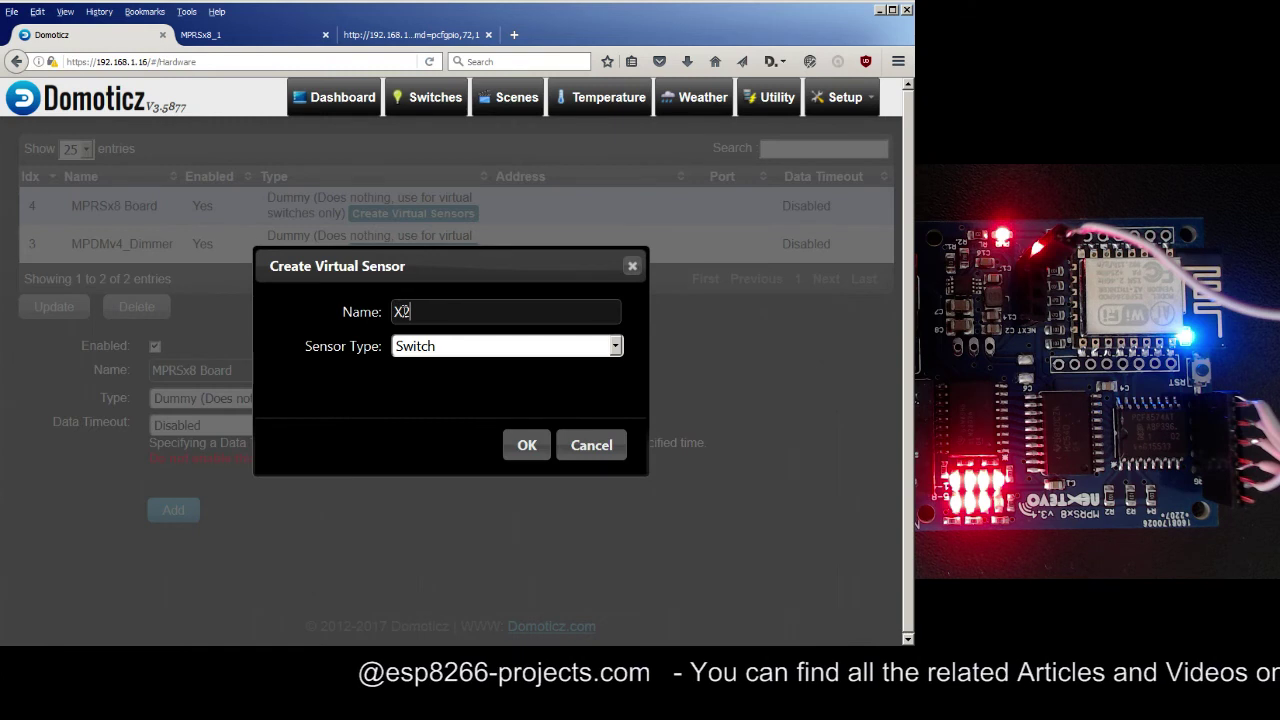
click(526, 445)
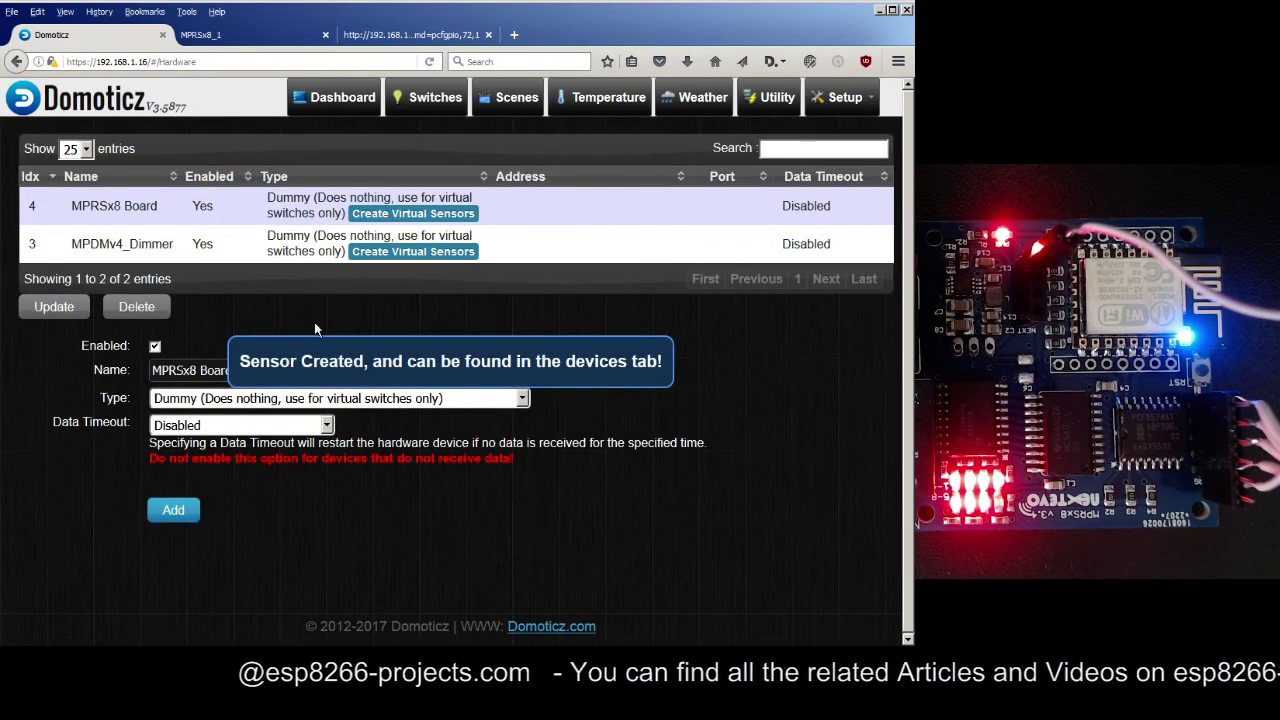
click(409, 216)
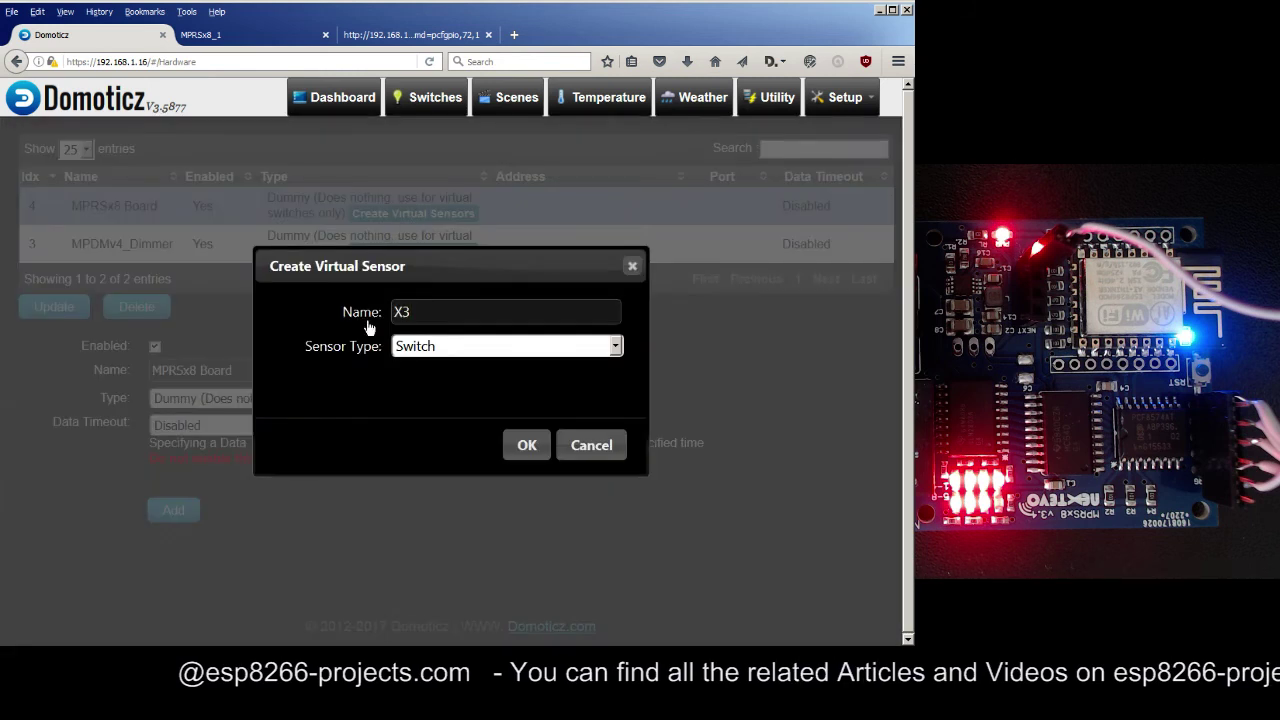
double_click(403, 312)
text(4)
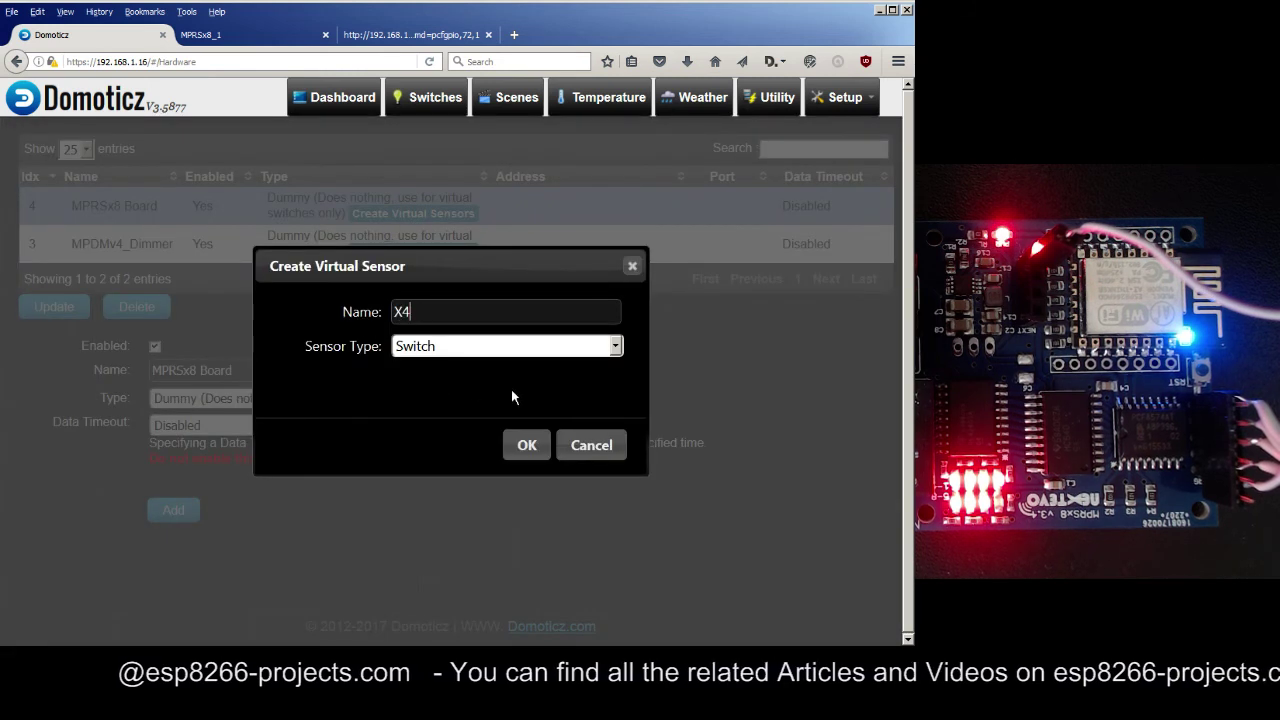
click(525, 445)
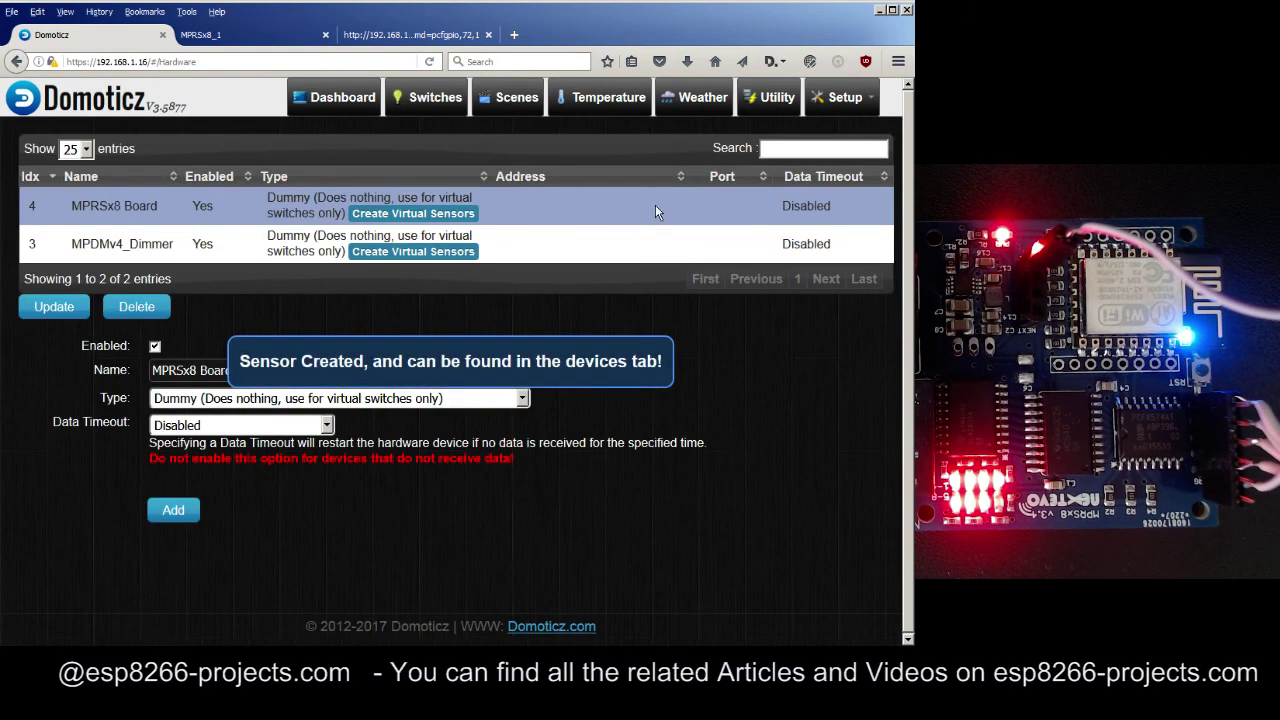
- Check the X2, X3 and X4 entries in the device list and in the switches overview
click(843, 99)
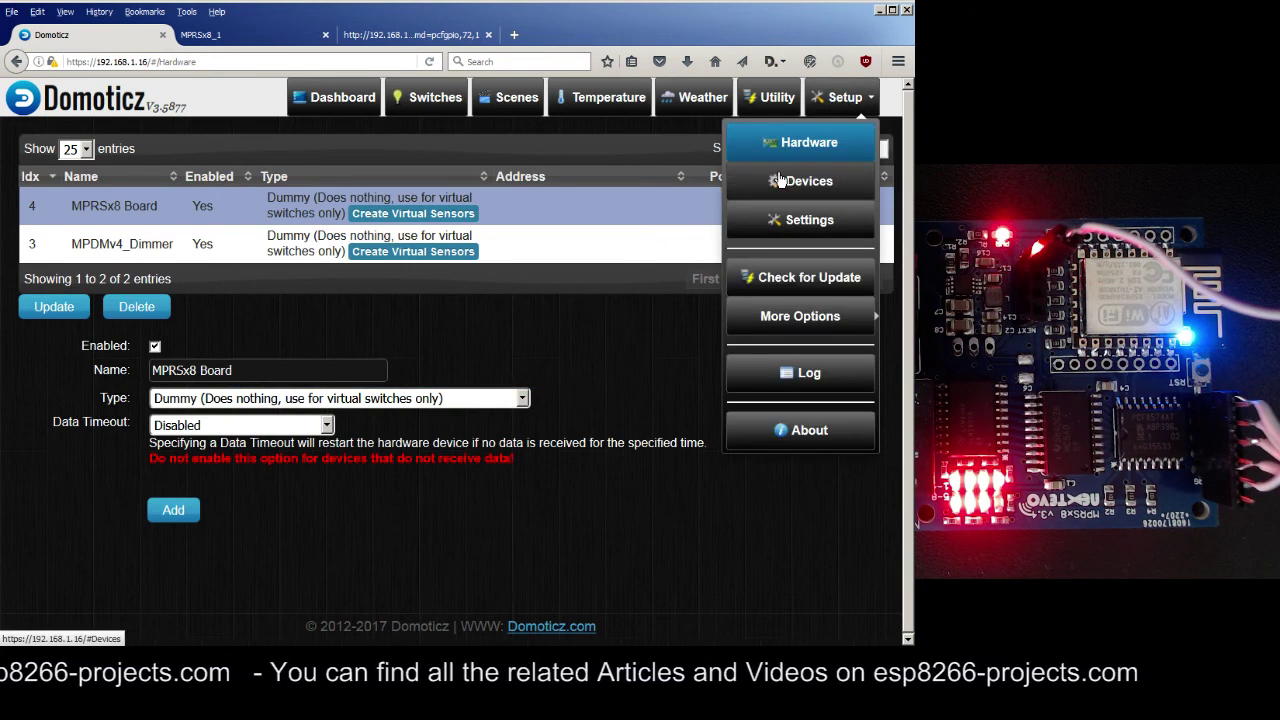
click(781, 181)
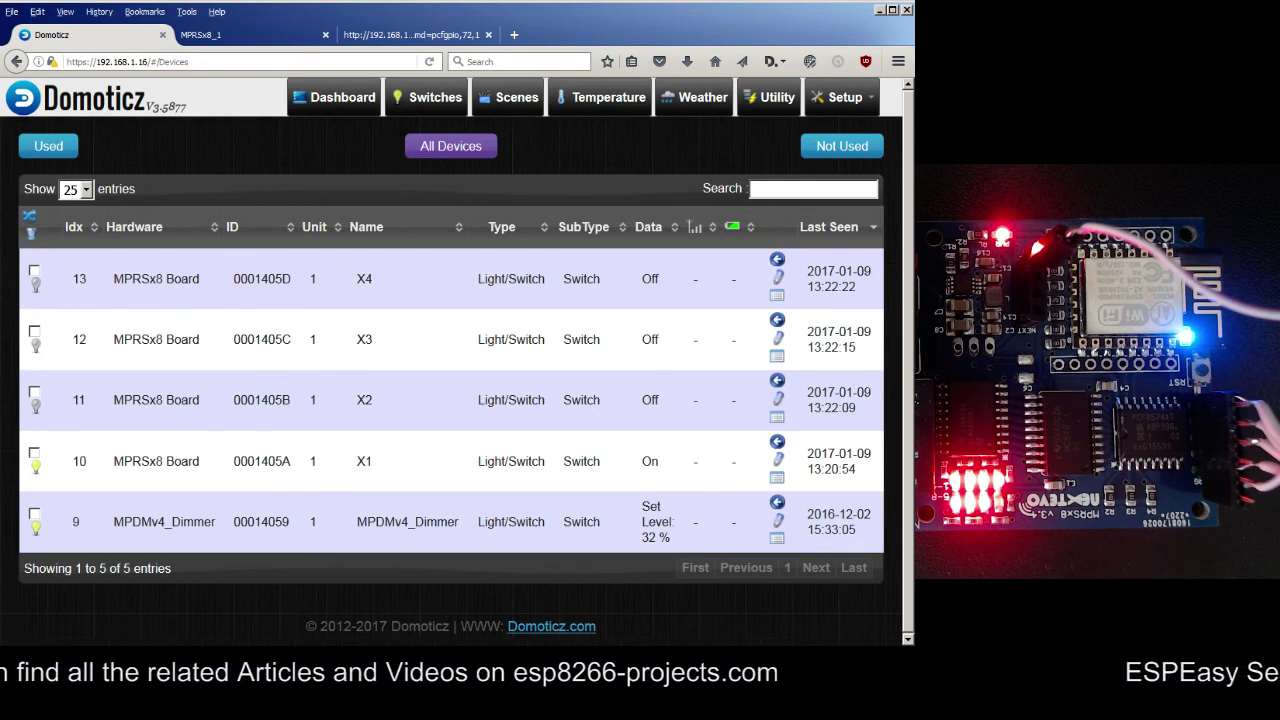
click(427, 101)
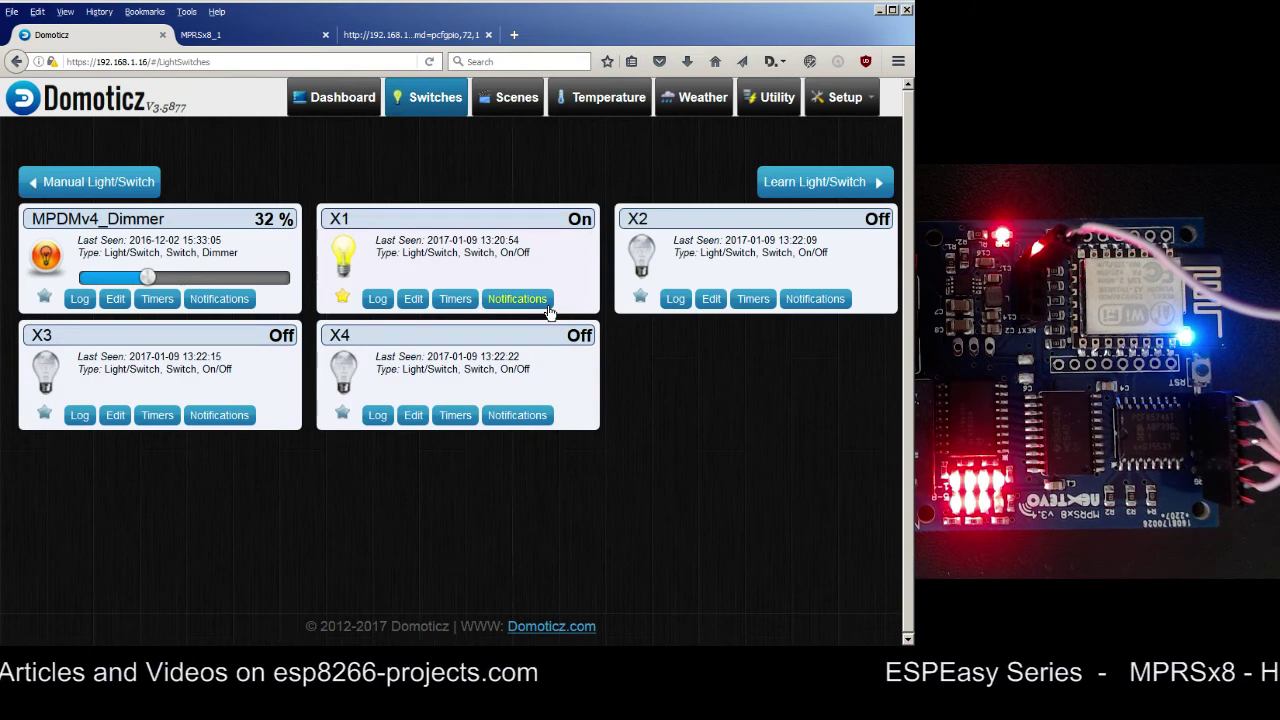
click(711, 300)
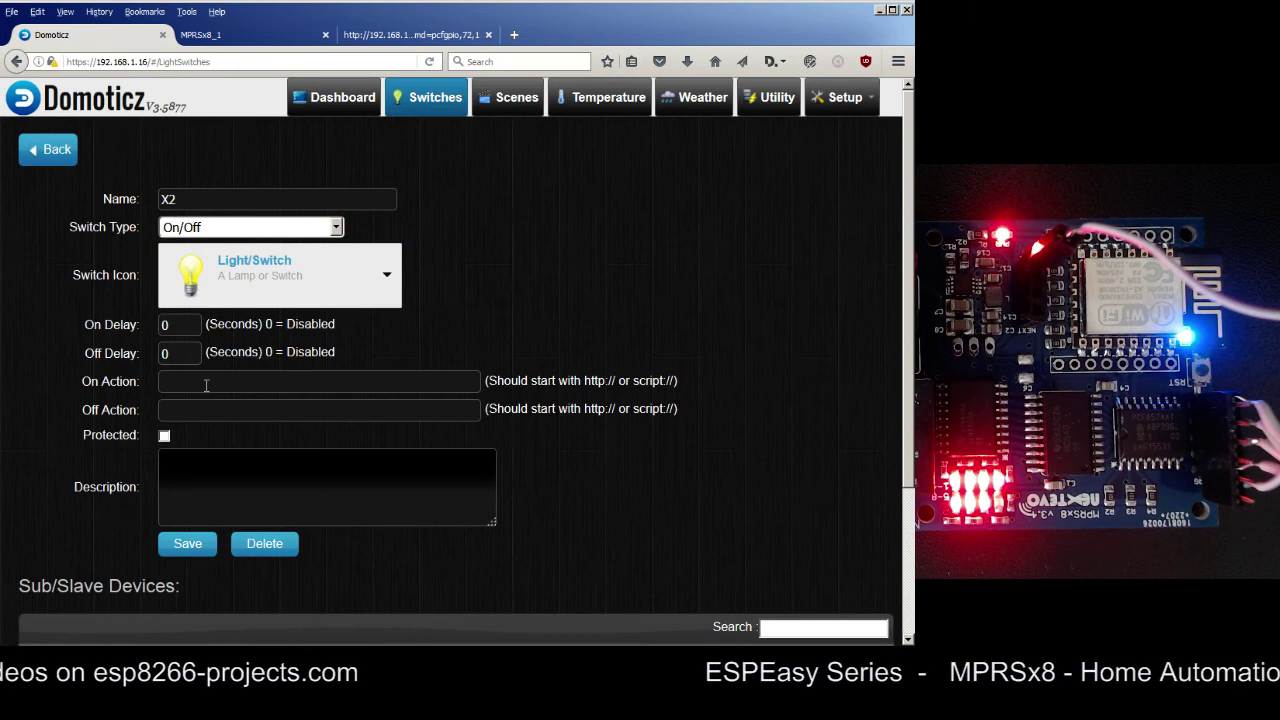
click(206, 385)
text(http://192.168.1.220/control?cmd=pcfgpio,69,1)
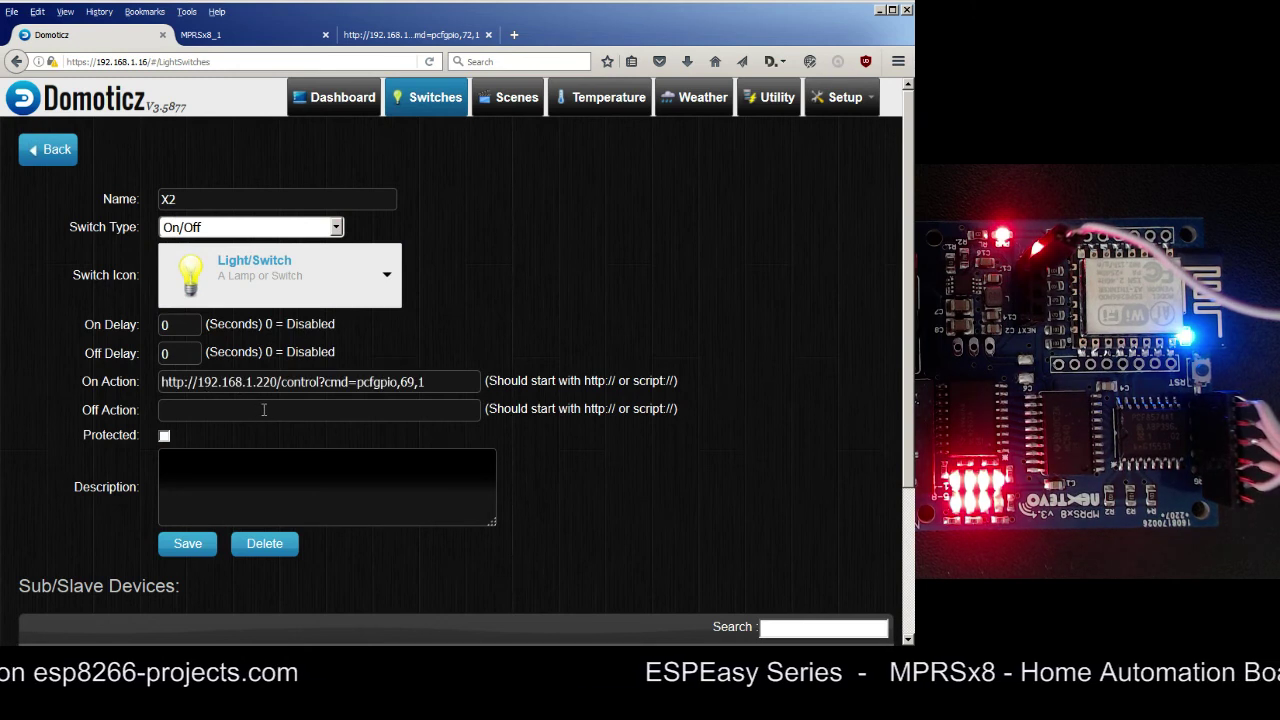
click(263, 408)
text(http://192.168.1.220/control?cmd=pcfgpio,69,1)
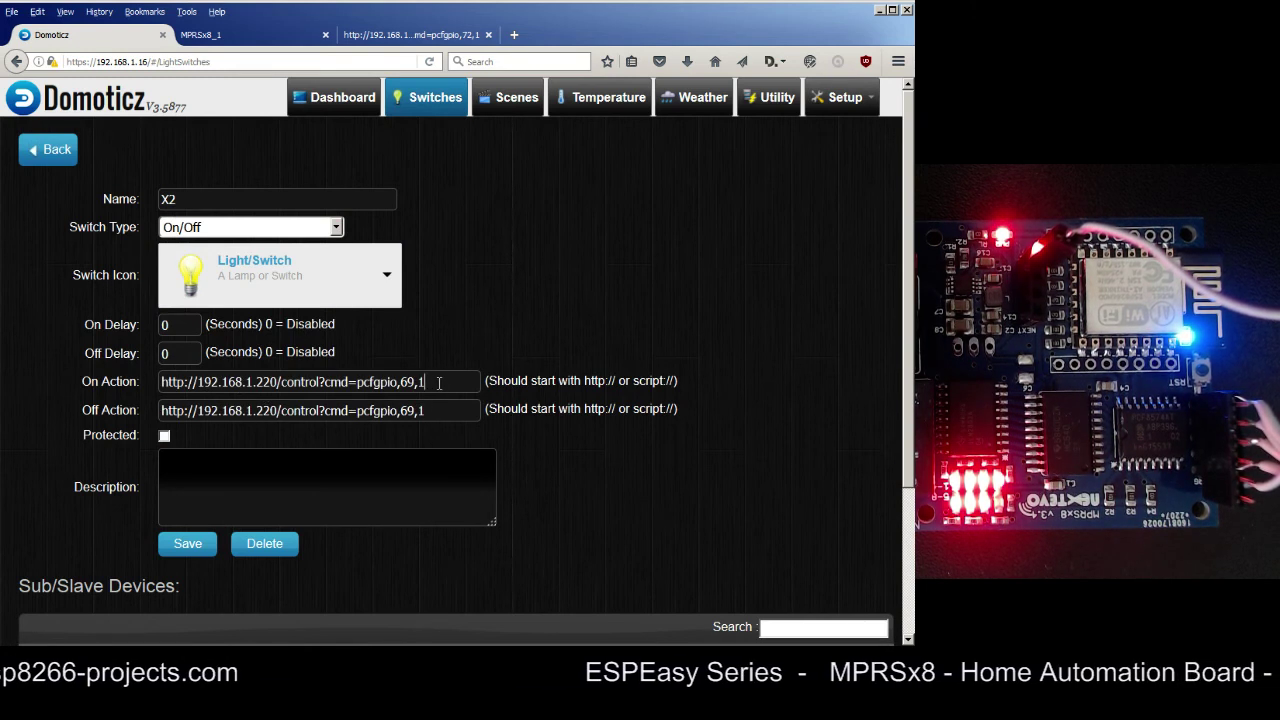
click(437, 382)
key(BackSpace)
text(0)
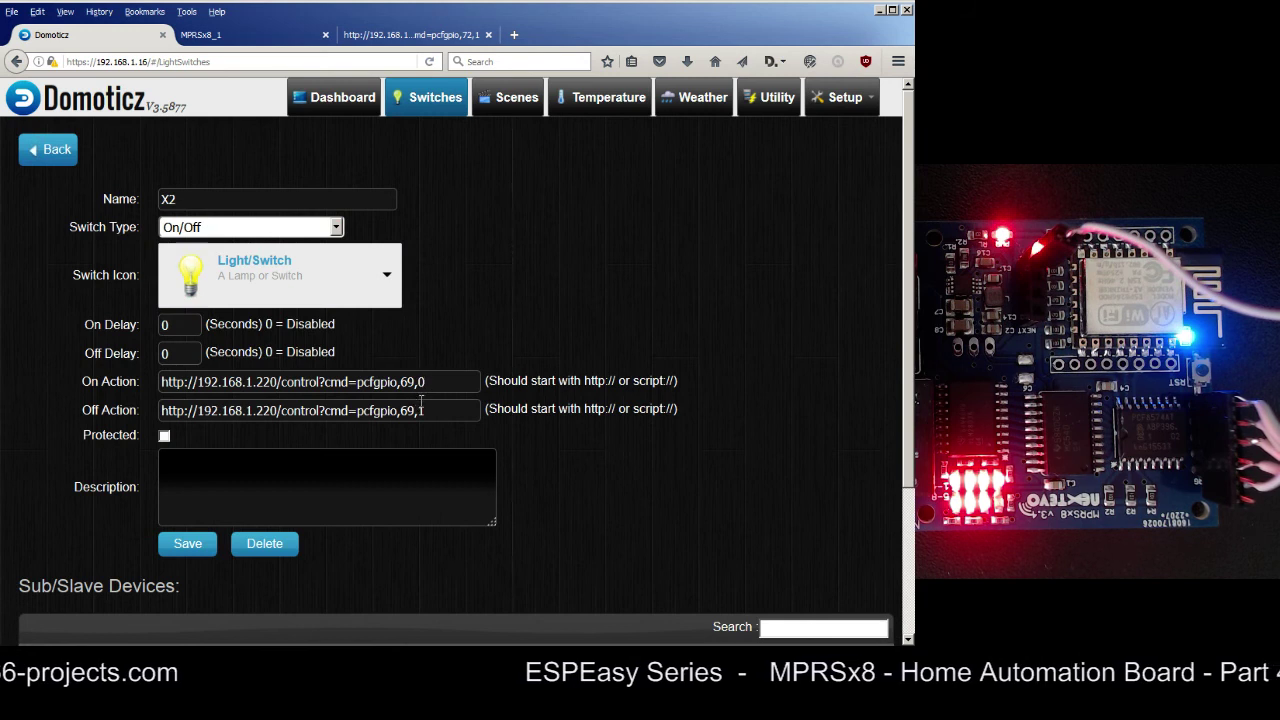
- Set the pin number to 70 in both X2 action URLs, save the device and turn X2 on
double_click(405, 381)
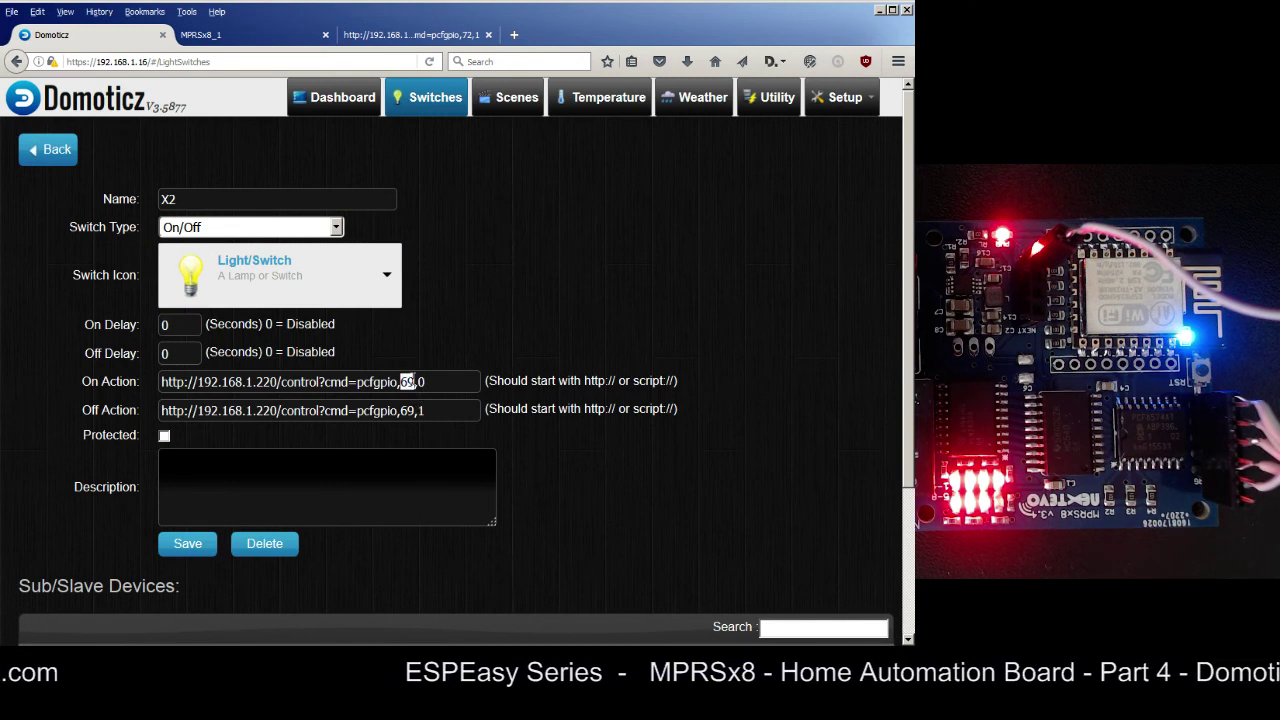
text(70)
double_click(407, 410)
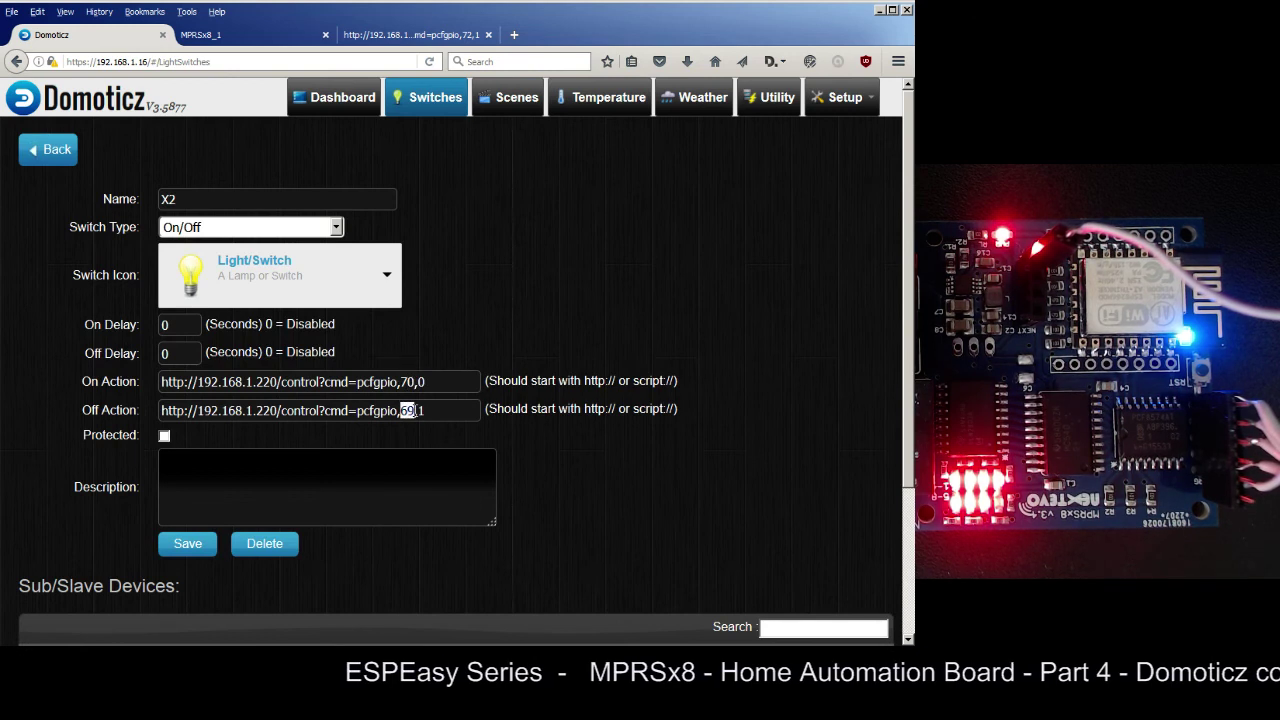
text(70)
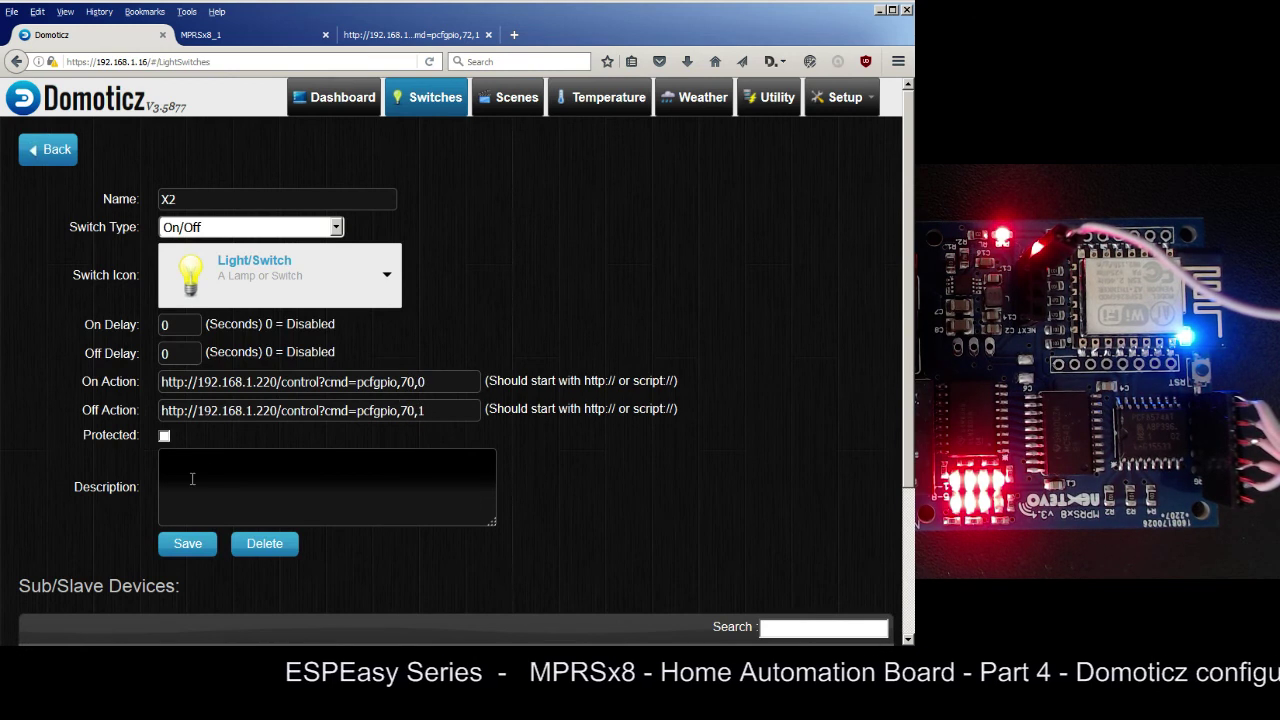
click(186, 545)
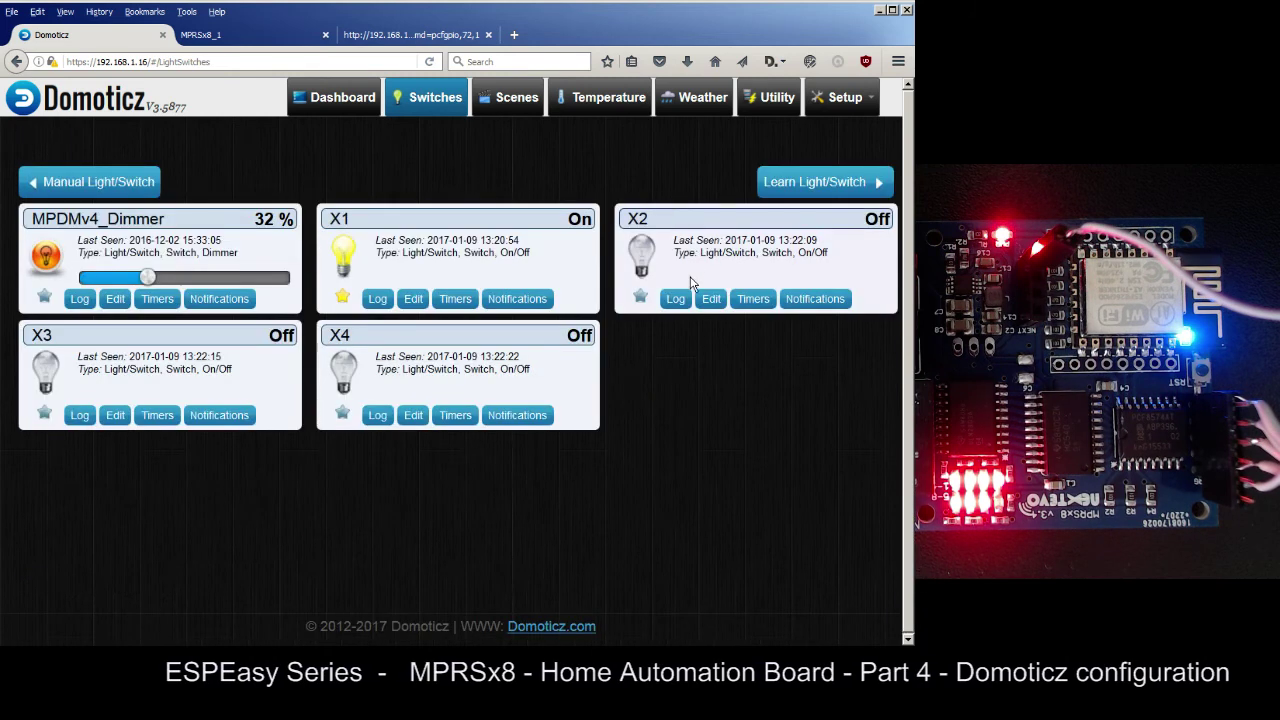
click(644, 250)
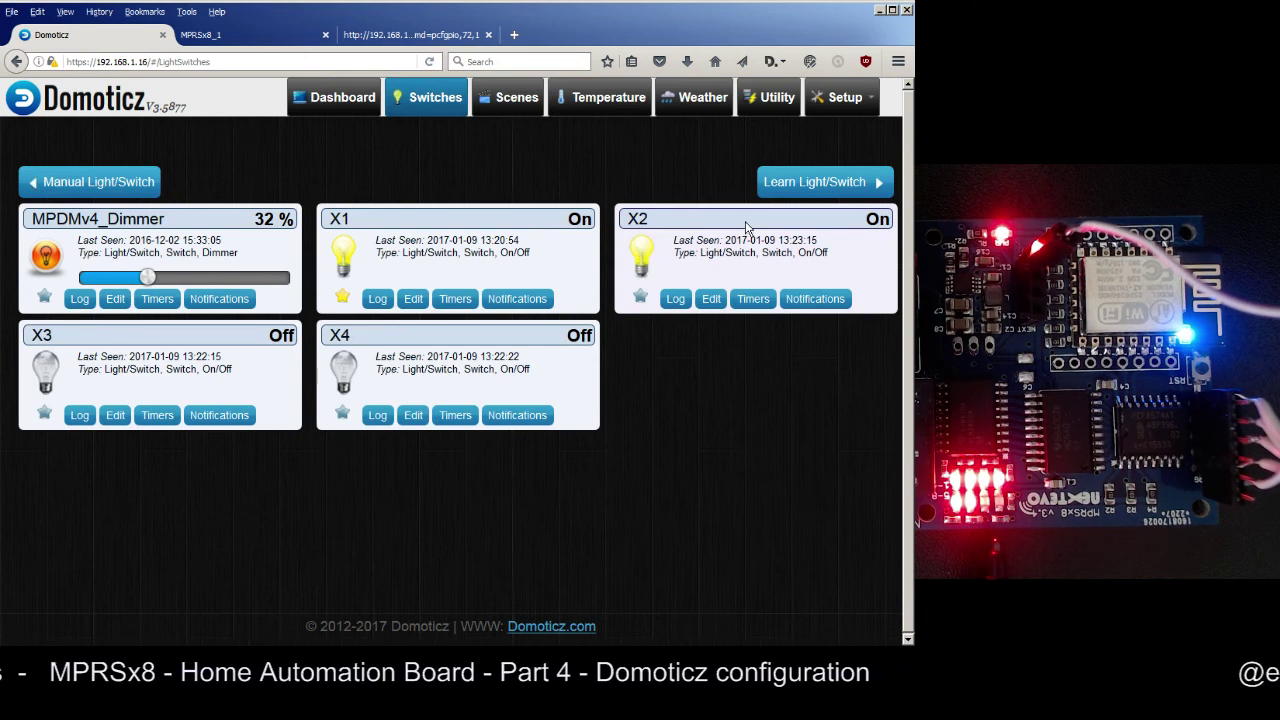
click(115, 415)
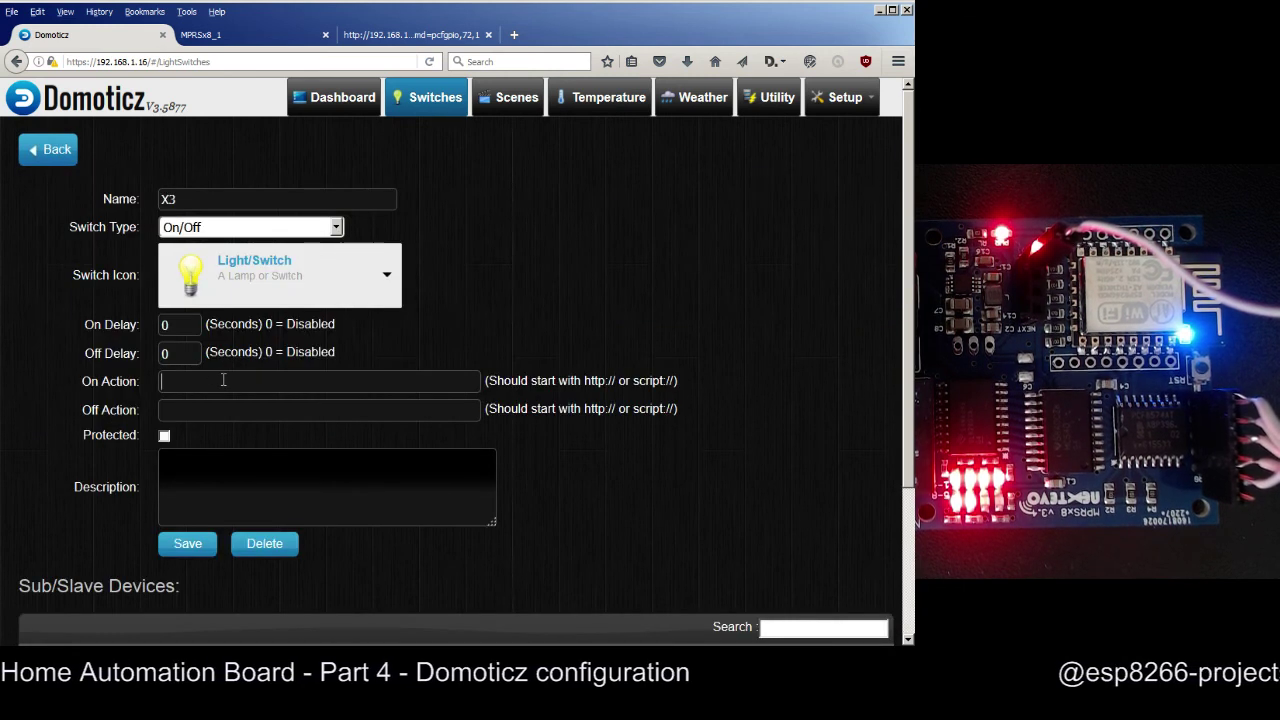
click(223, 380)
text(http://192.168.1.220/control?cmd=pcfgpio,69,1)
click(240, 411)
text(http://192.168.1.220/control?cmd=pcfgpio,69,1)
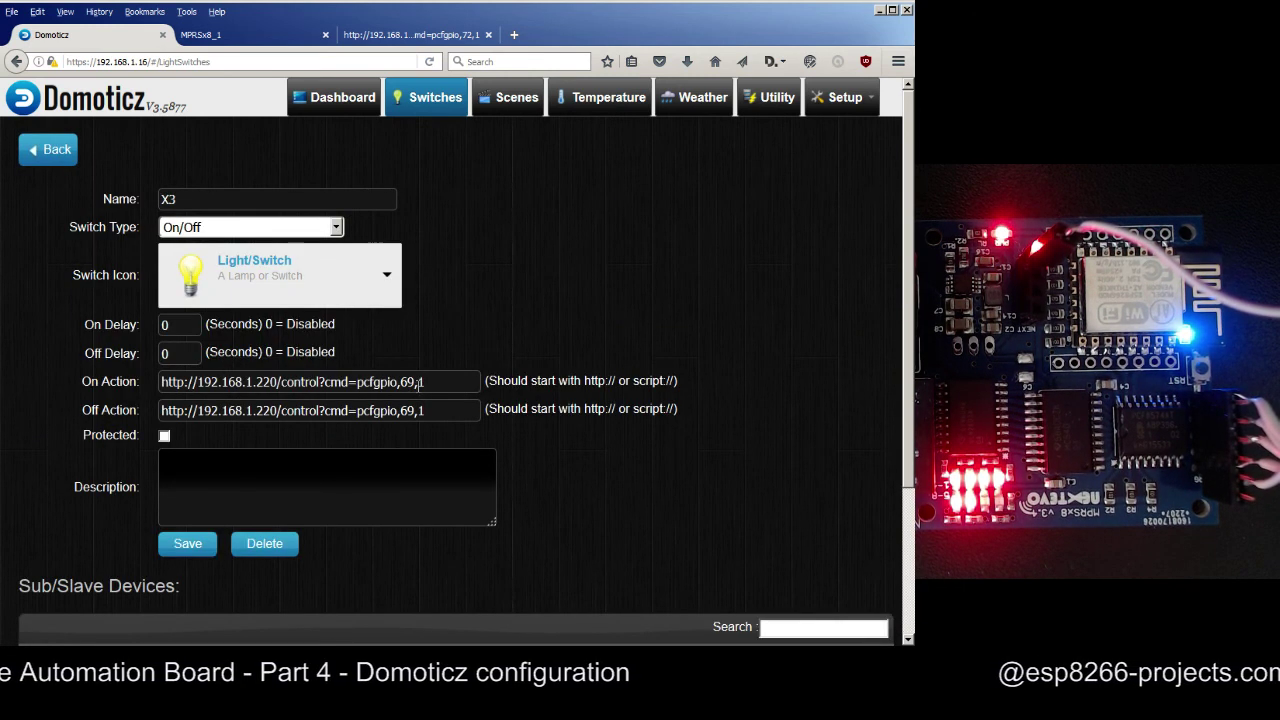
click(424, 381)
key(BackSpace)
text(0)
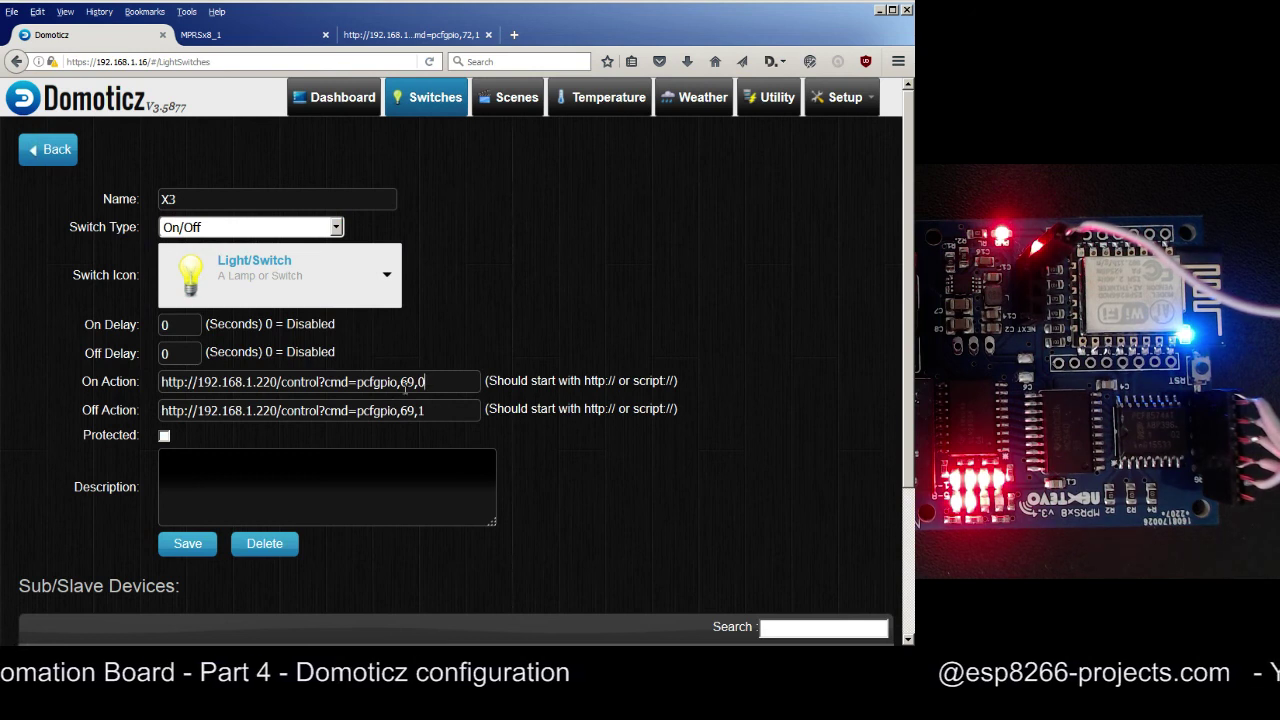
- Set the pin number to 71 in both X3 action URLs, save the device and turn X3 on
drag(400, 381, 414, 381)
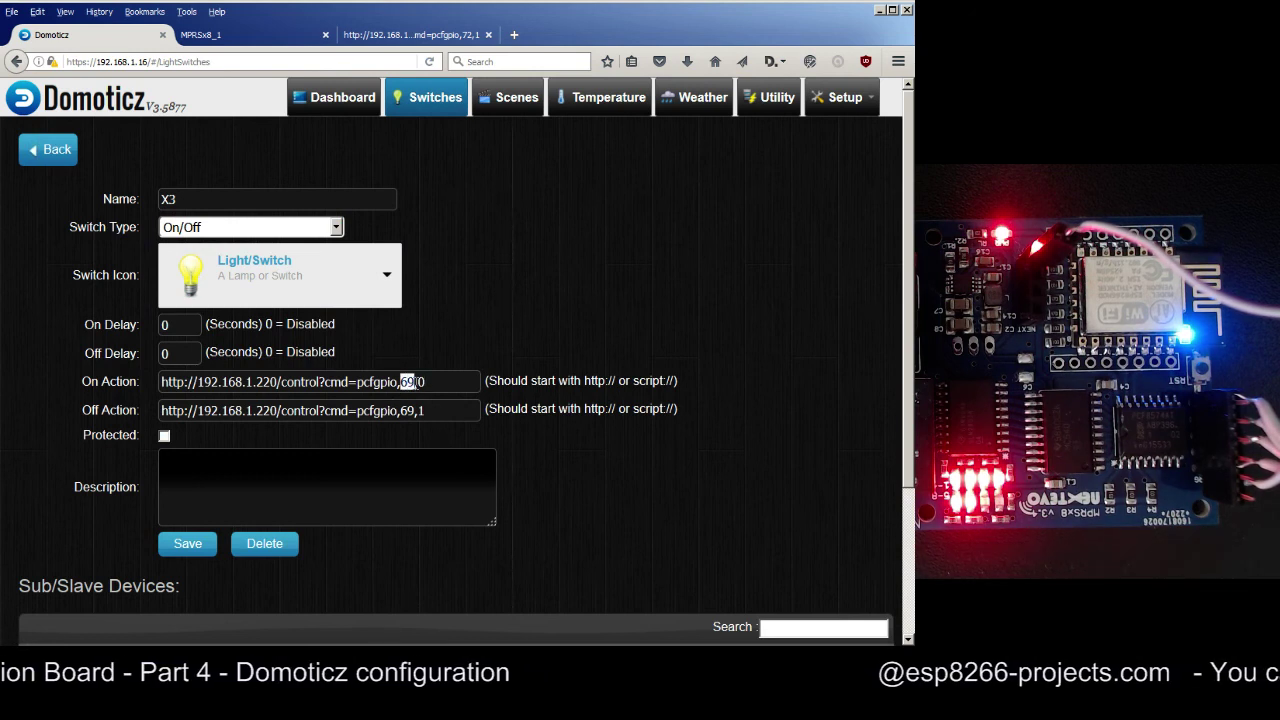
text(7)
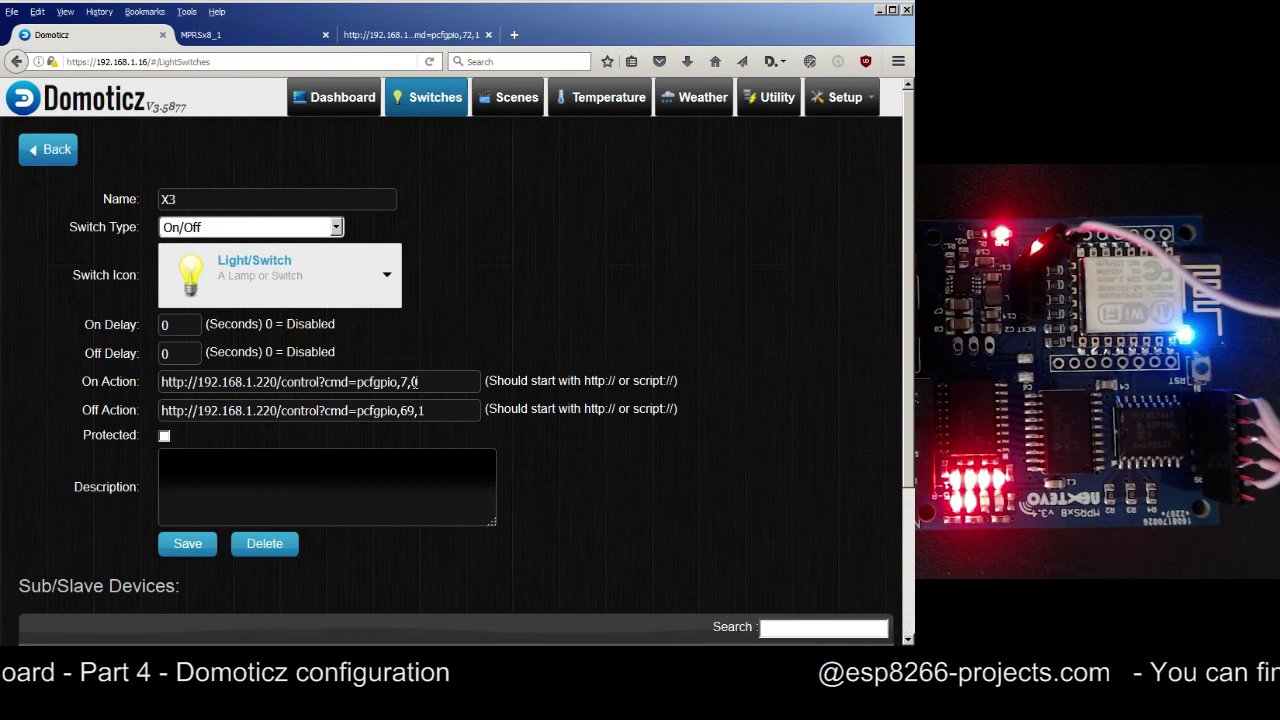
text(1)
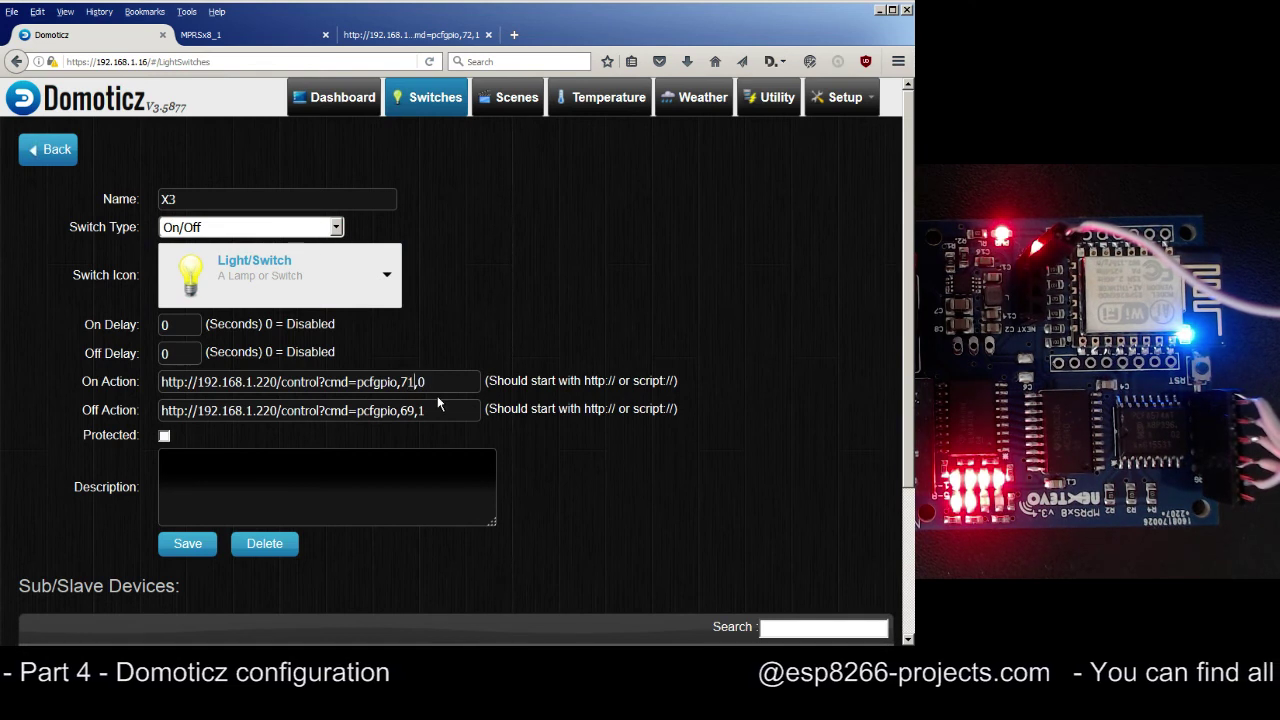
drag(400, 410, 414, 410)
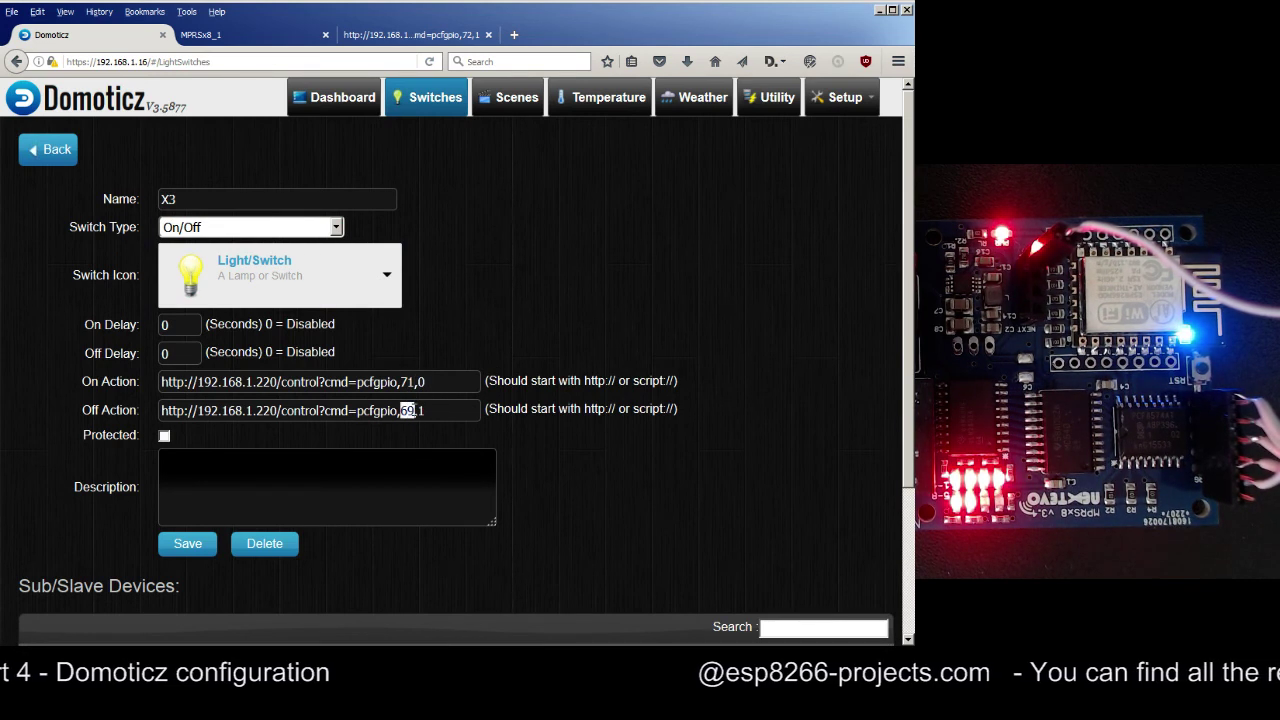
text(71)
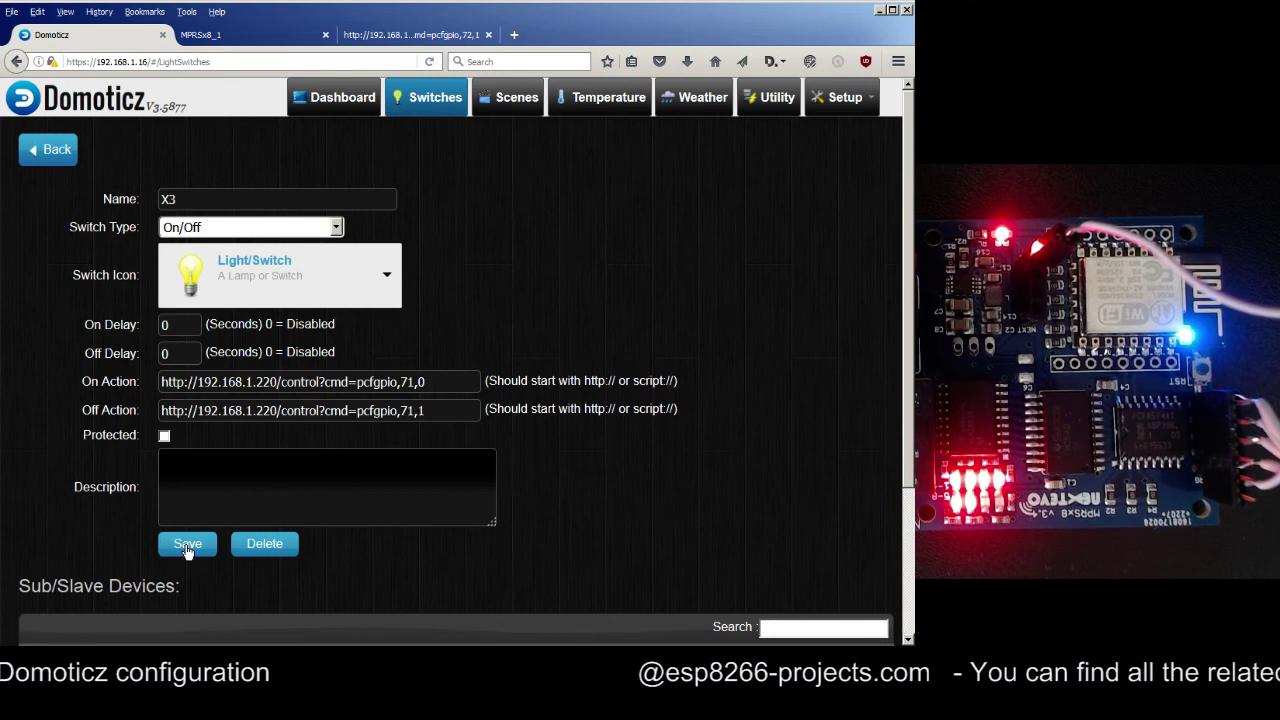
click(187, 546)
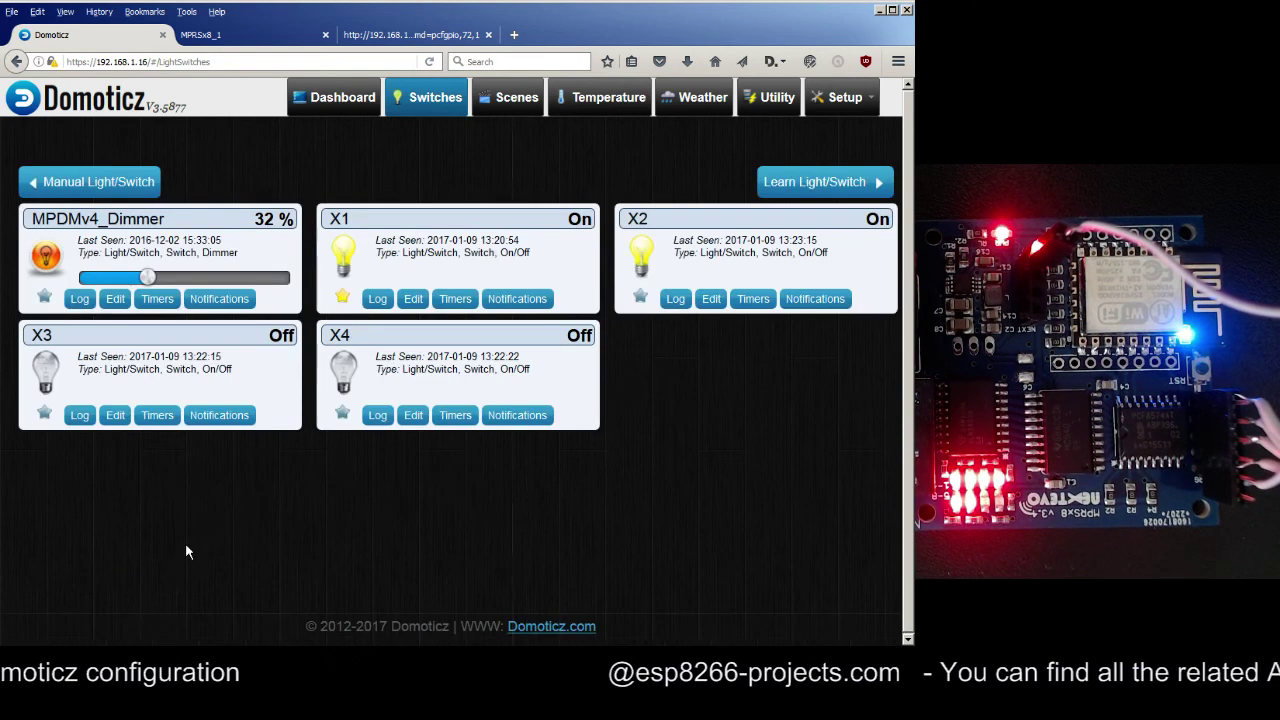
click(47, 371)
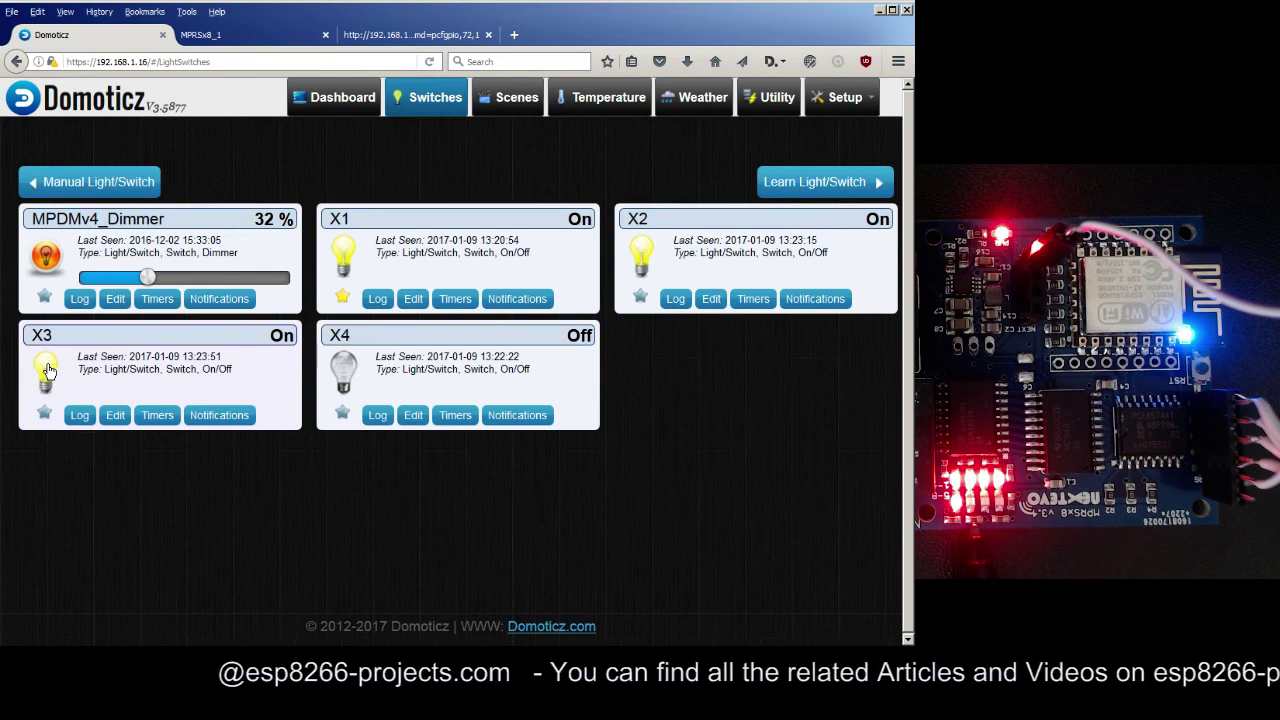
click(413, 415)
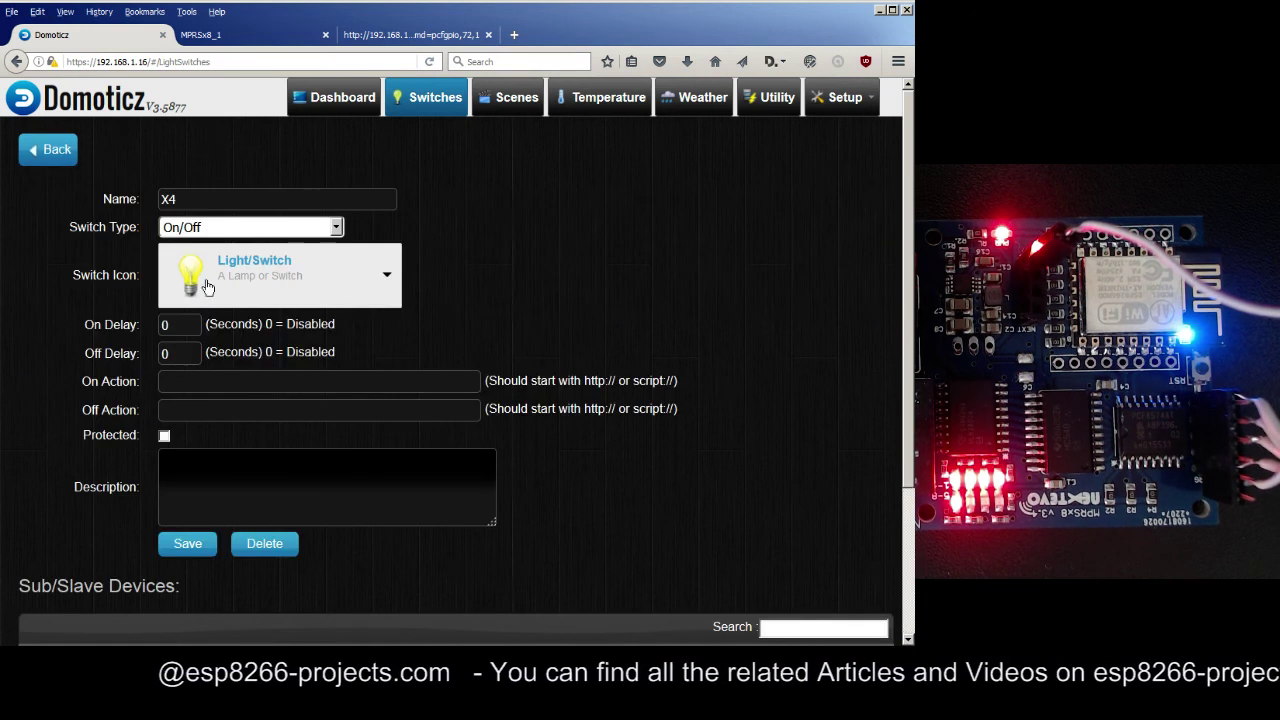
click(237, 381)
text(http://192.168.1.220/control?cmd=pcfgpio,69,1)
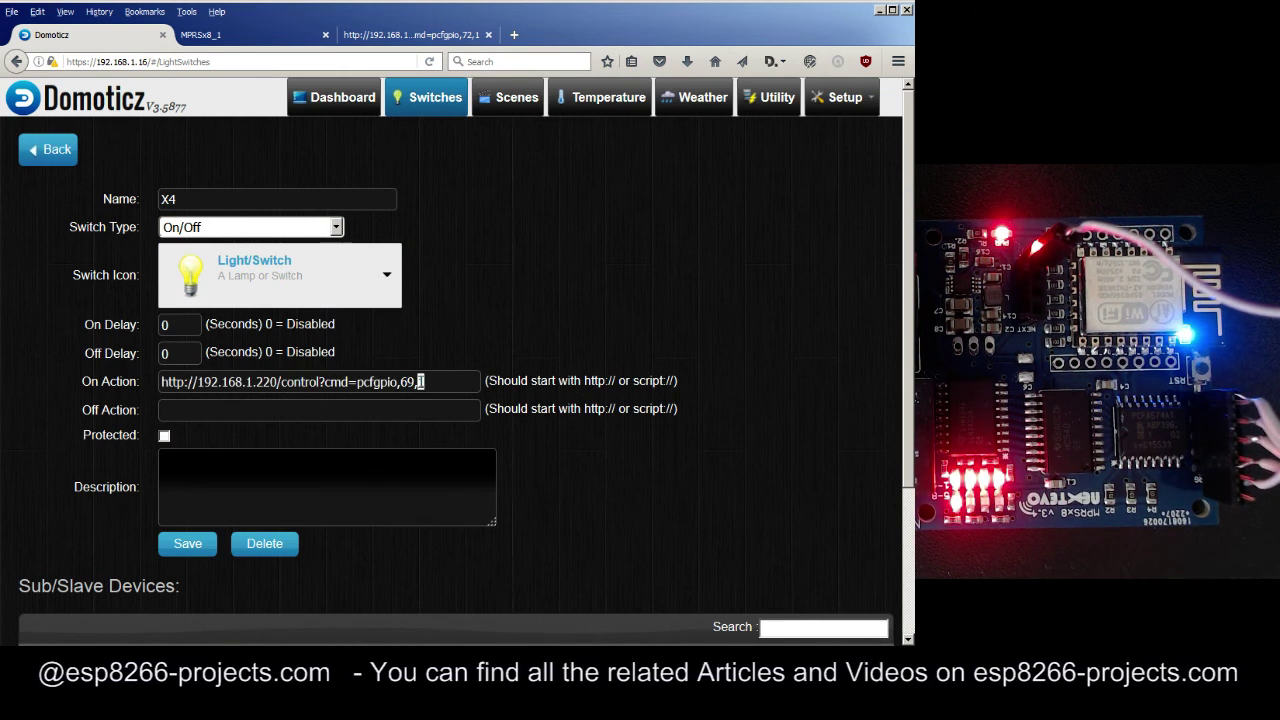
key(BackSpace)
text(0)
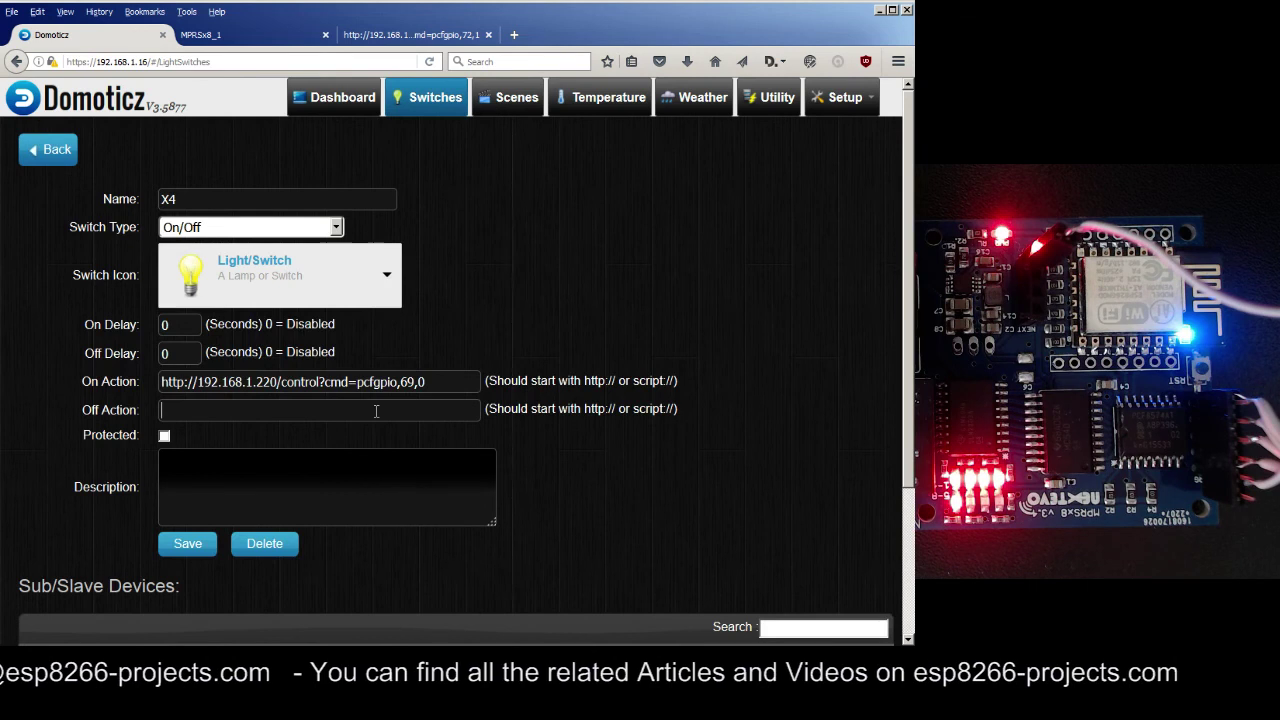
click(376, 411)
text(http://192.168.1.220/control?cmd=pcfgpio,69,1)
- Set the pin number to 72 in both X4 action URLs, save the device and turn X4 on
double_click(408, 381)
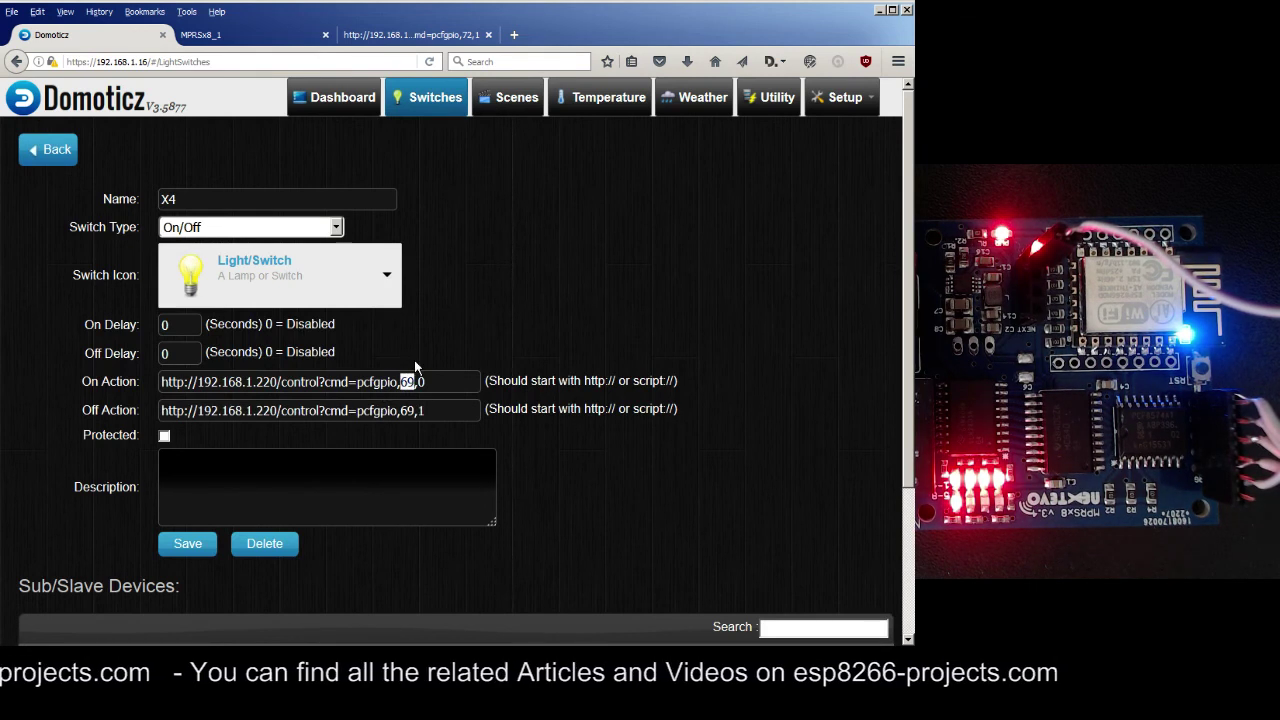
text(72)
double_click(408, 410)
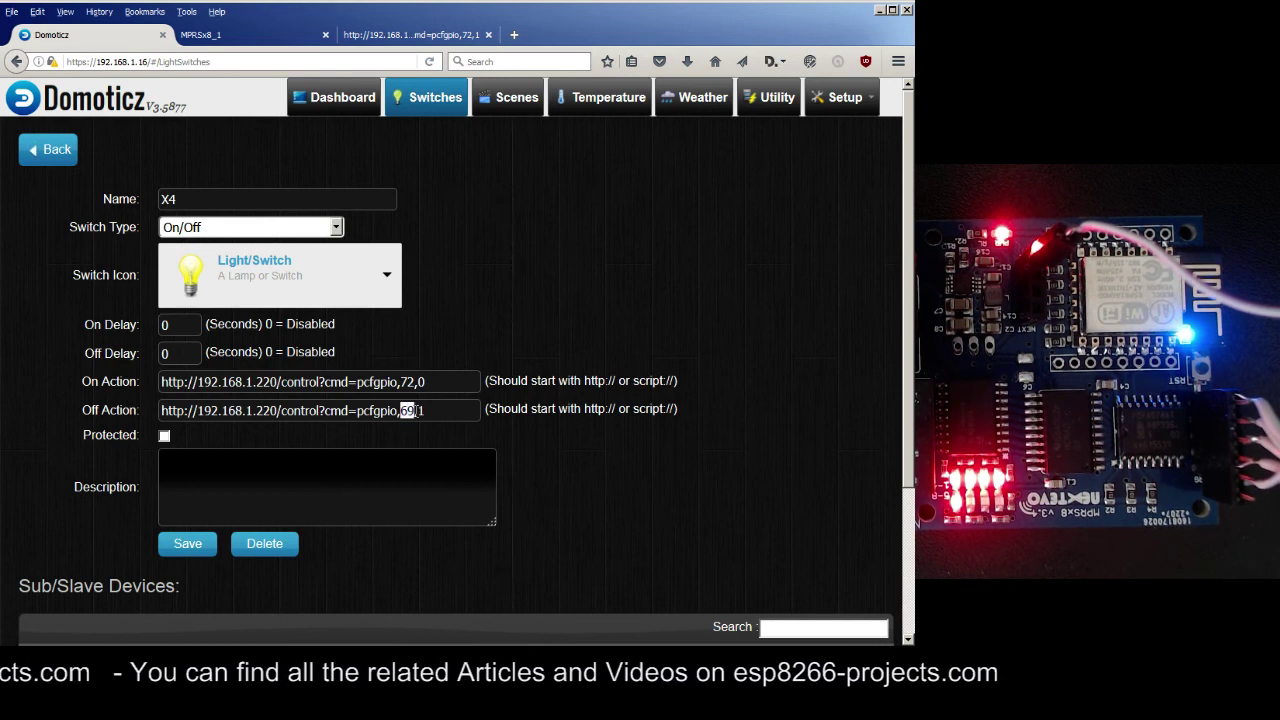
text(72)
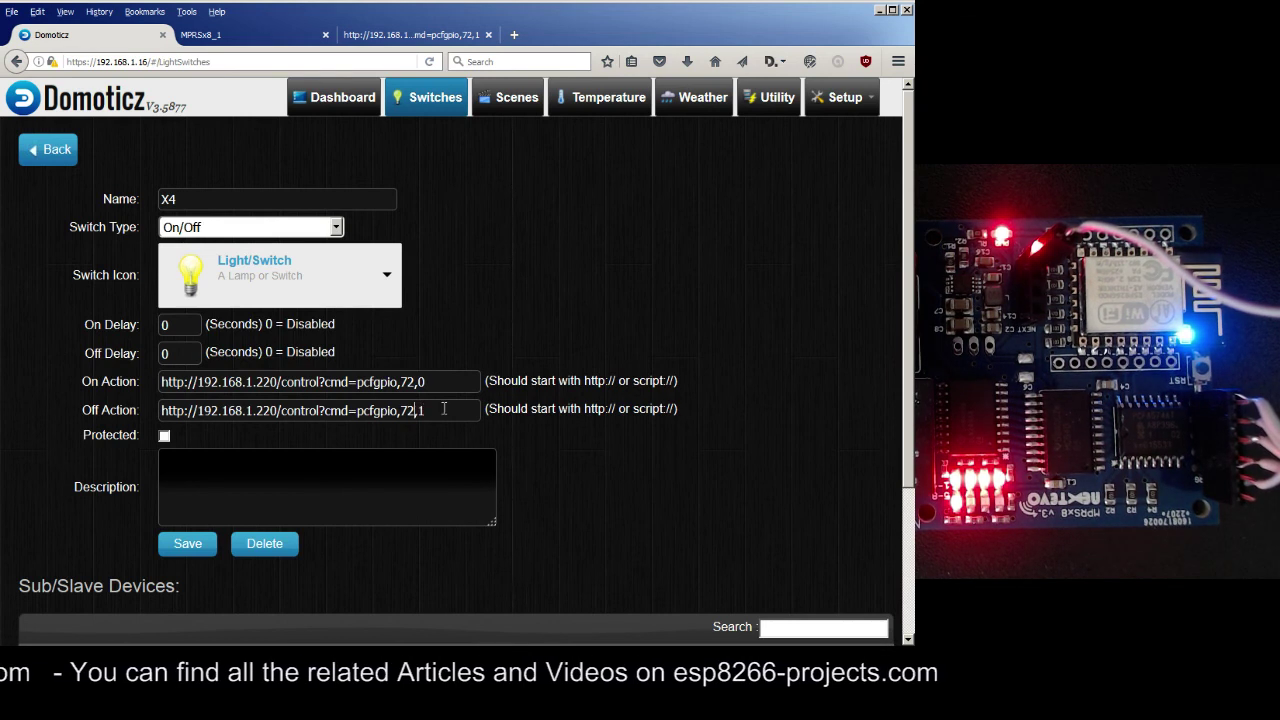
click(194, 543)
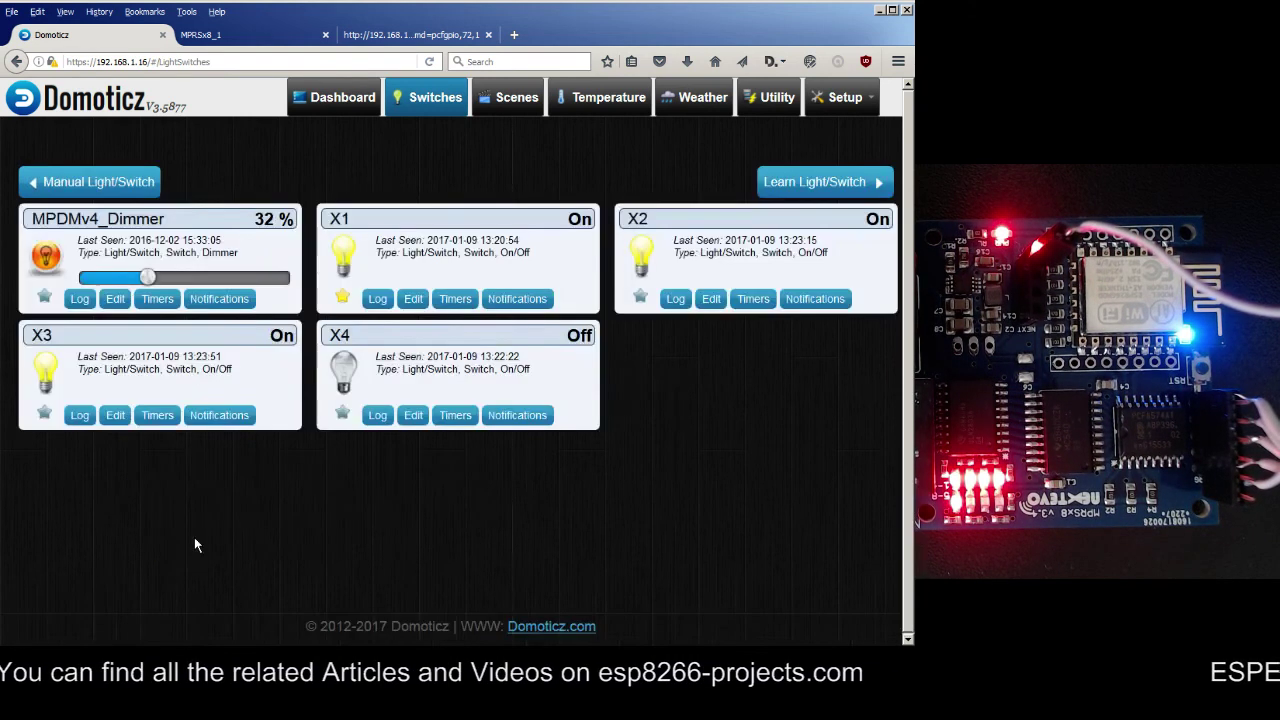
click(346, 372)
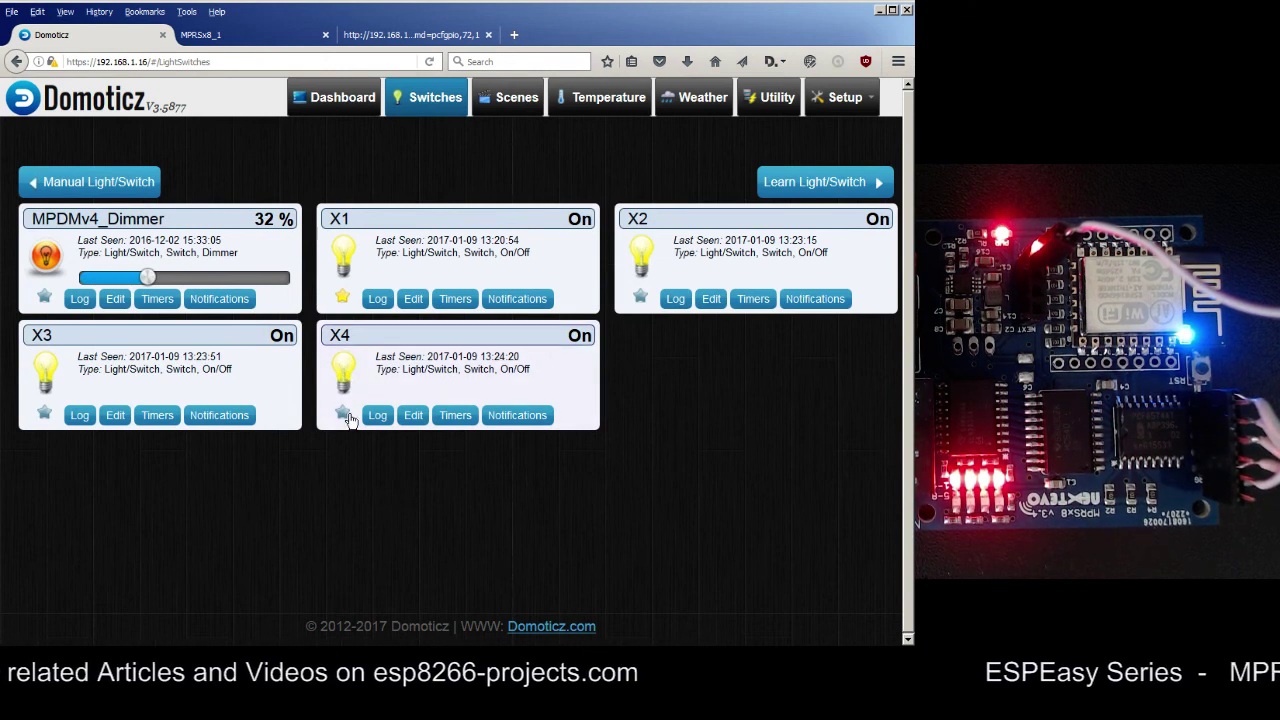
- Mark X2, X3 and X4 as favourites and show them on the dashboard
click(641, 298)
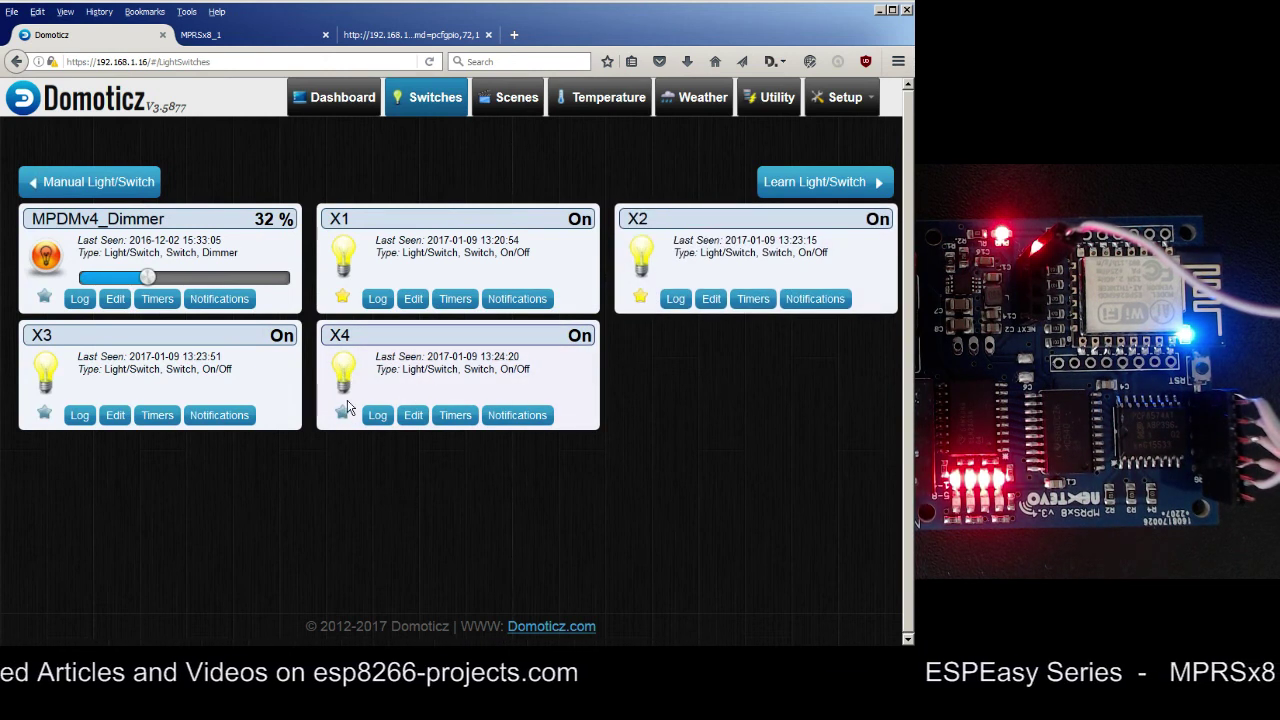
click(44, 413)
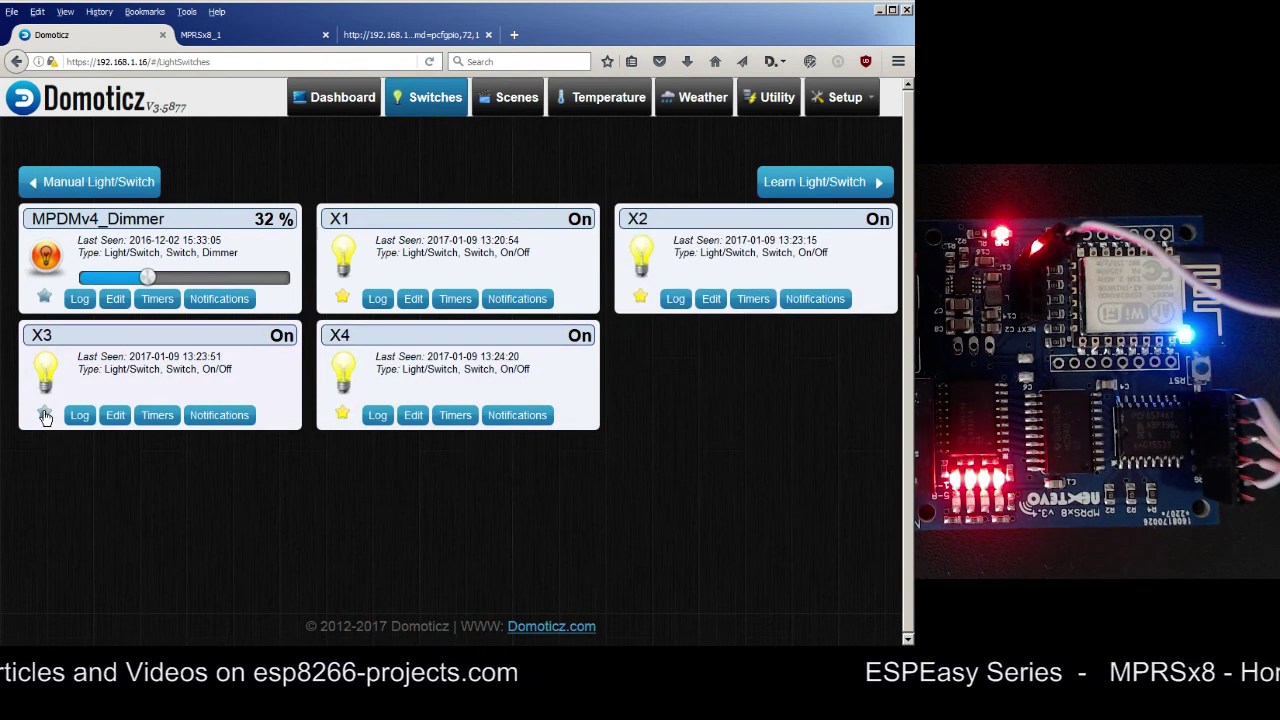
click(337, 102)
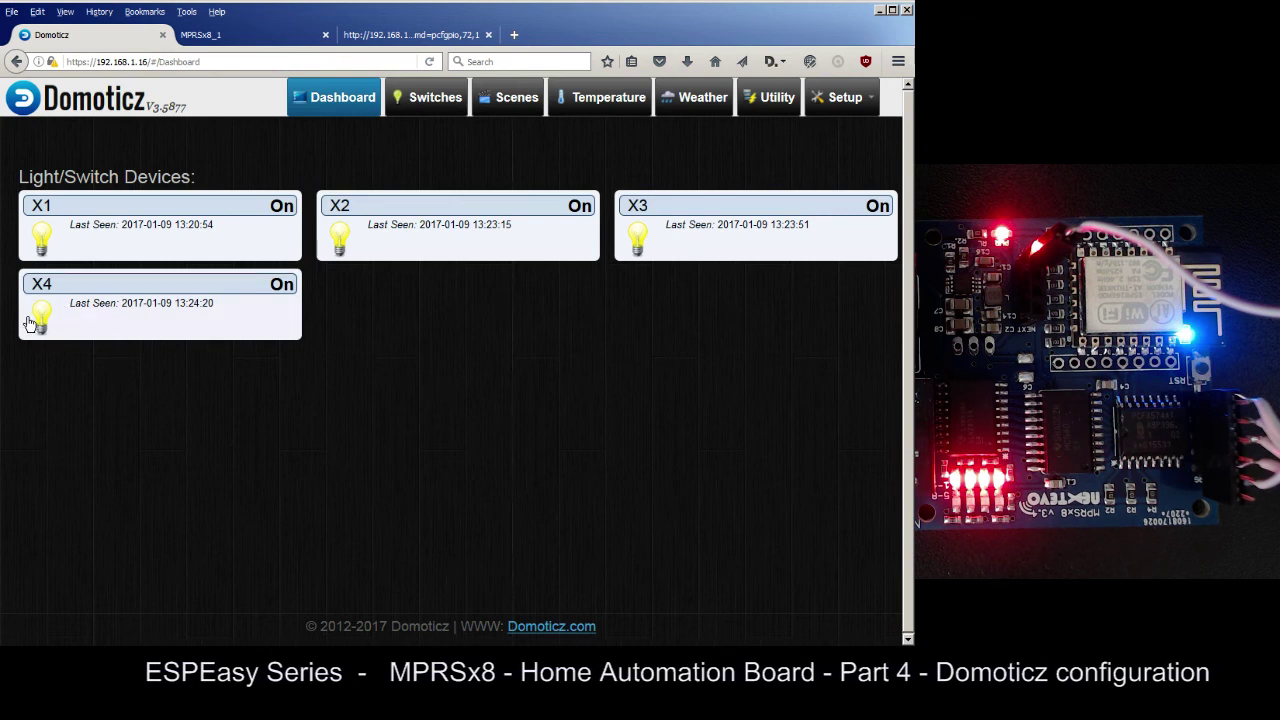
- Turn off X1, X2, X3 and X4 one after another from the dashboard to test their off actions
click(44, 240)
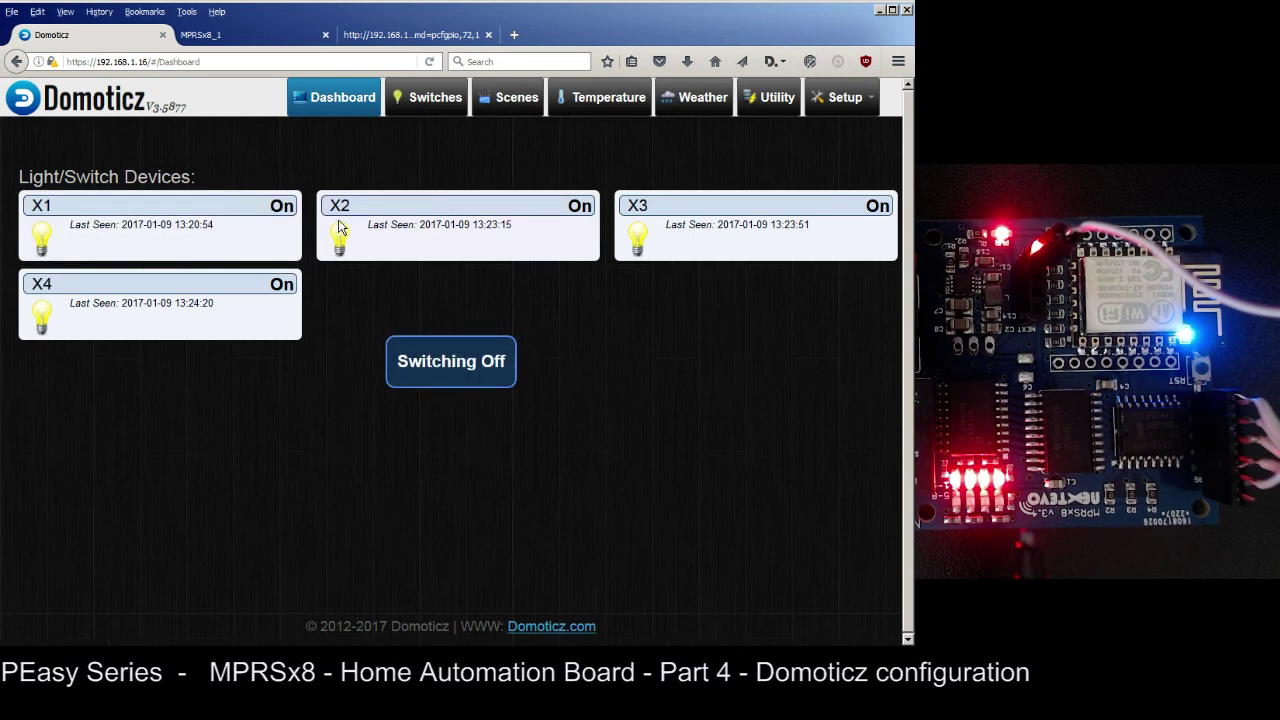
click(634, 236)
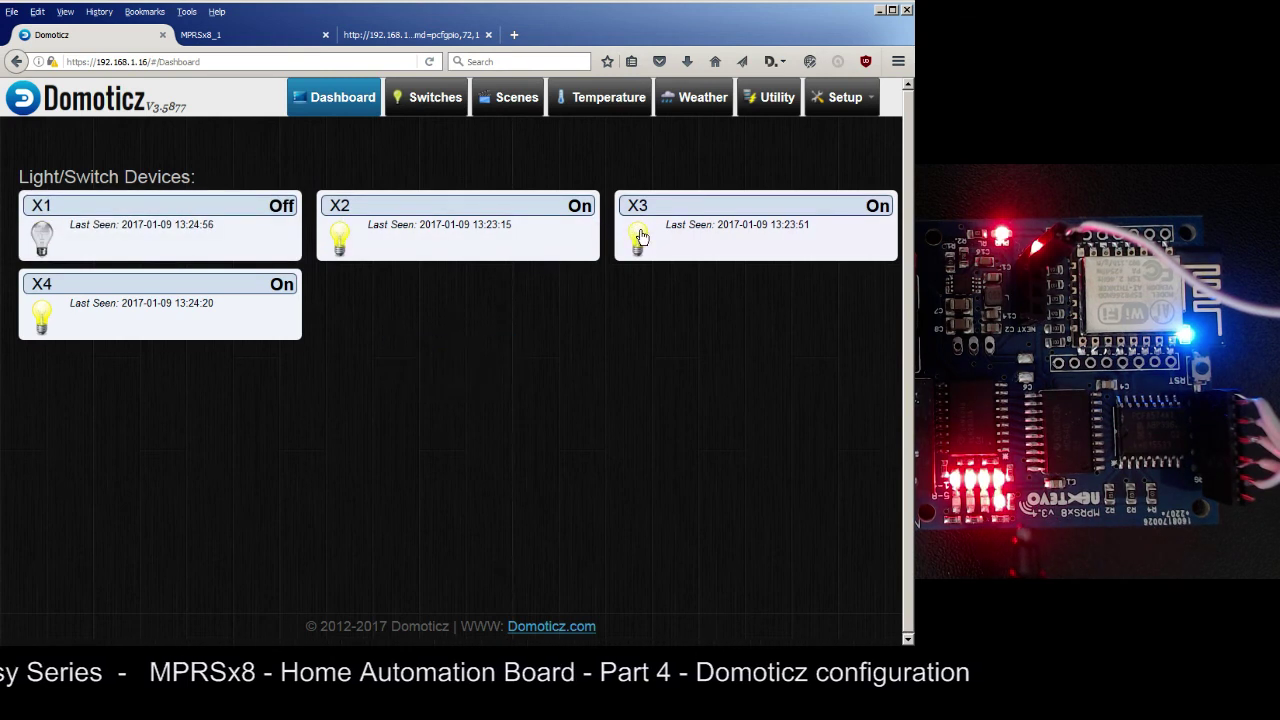
click(42, 316)
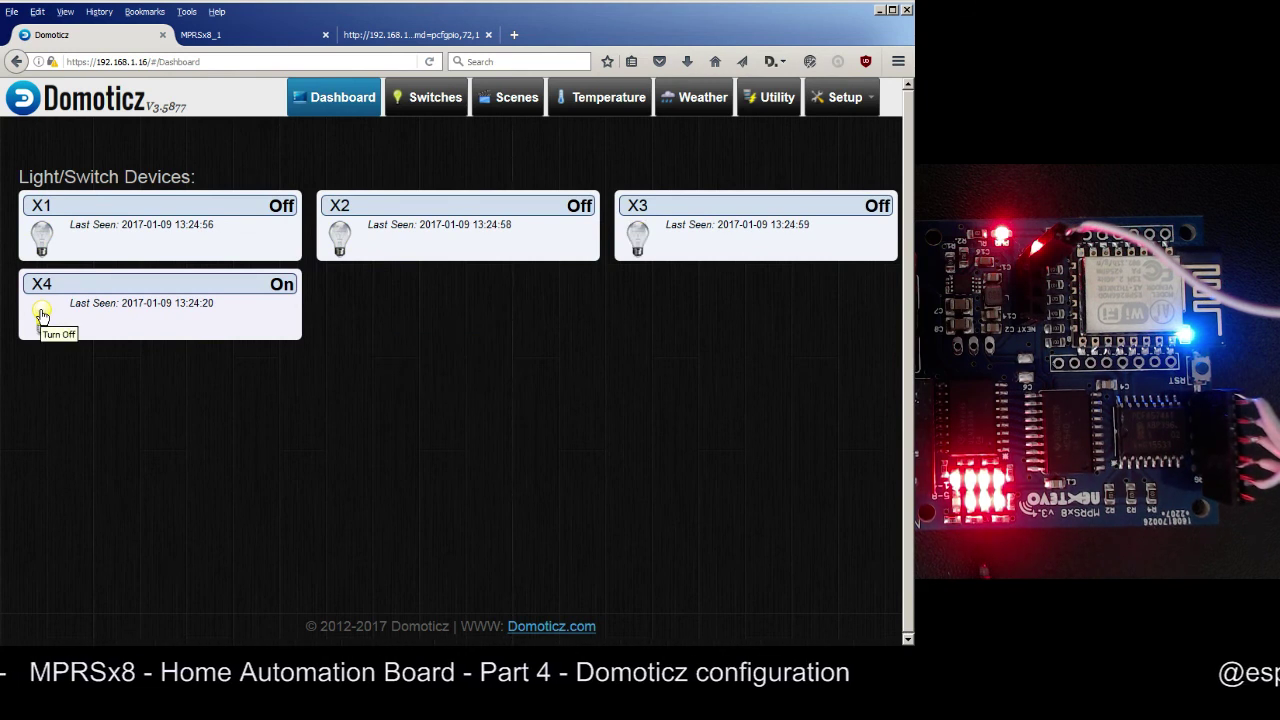
click(42, 316)
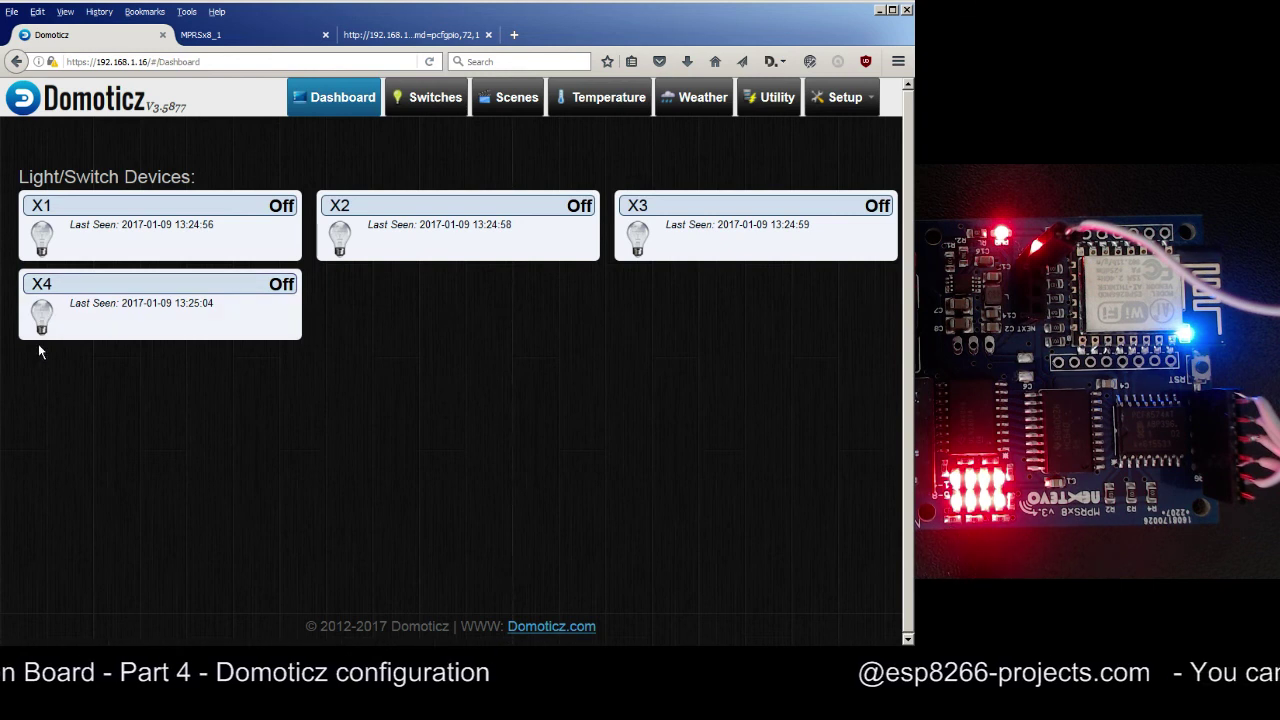
- Turn X1, X2, X3 and X4 back on in sequence from the dashboard to test their on actions
click(41, 238)
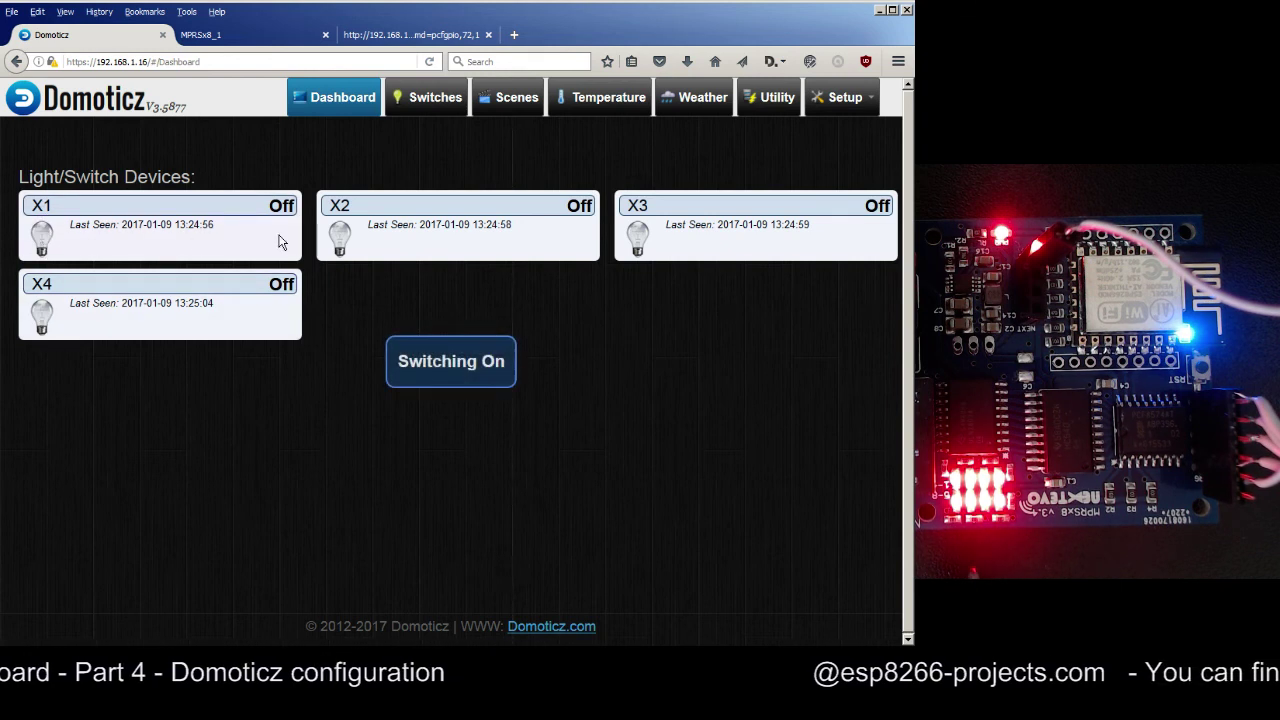
click(341, 240)
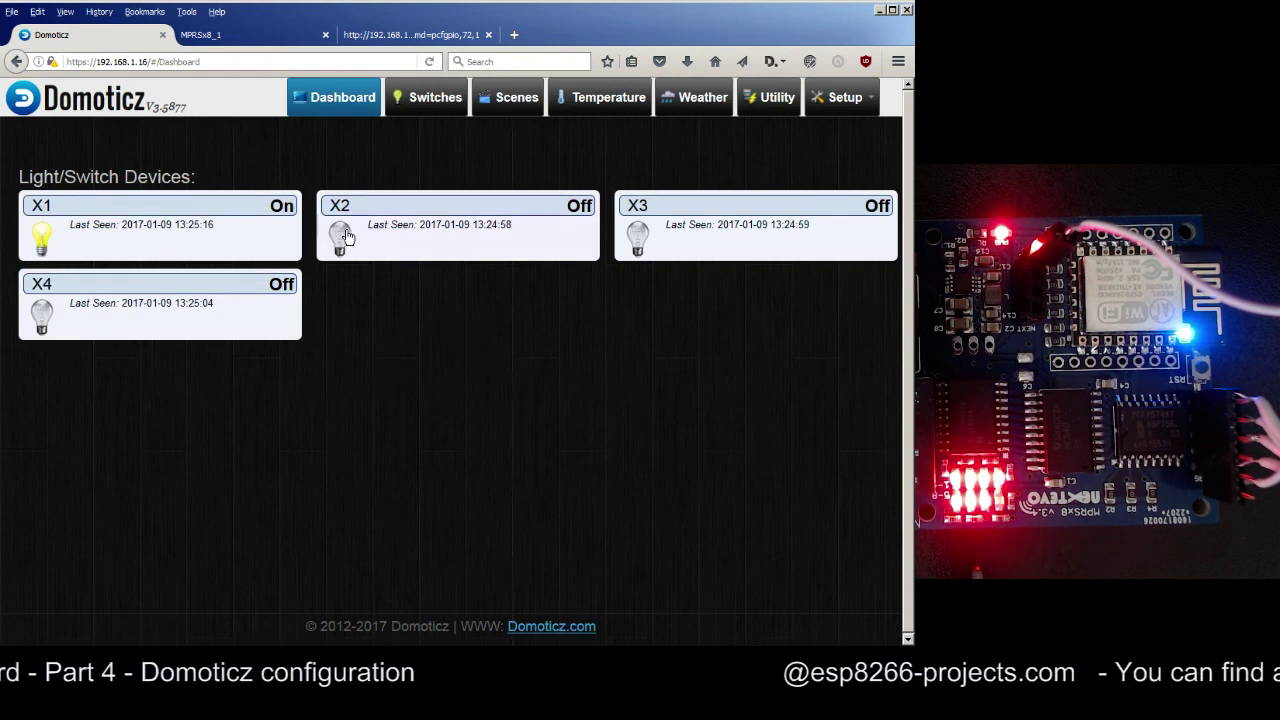
click(639, 240)
click(42, 315)
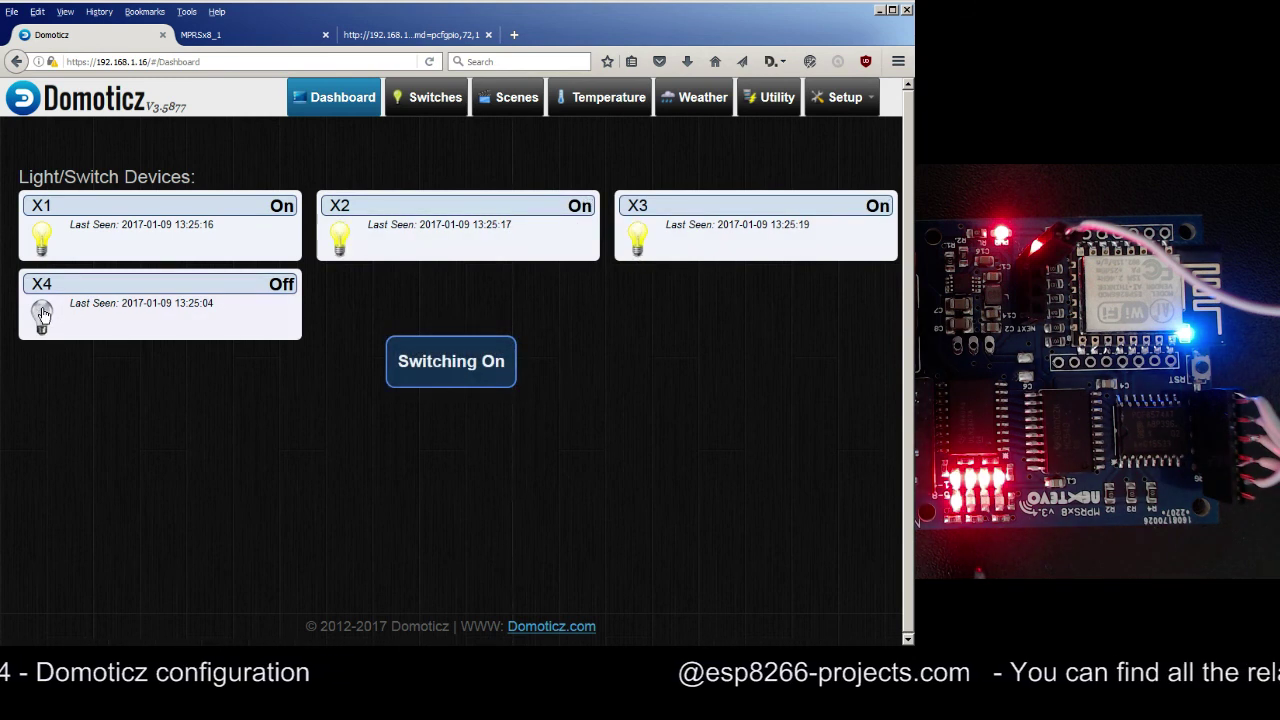
- Turn the four relay switches off in reverse order, from X4 to X1
click(42, 315)
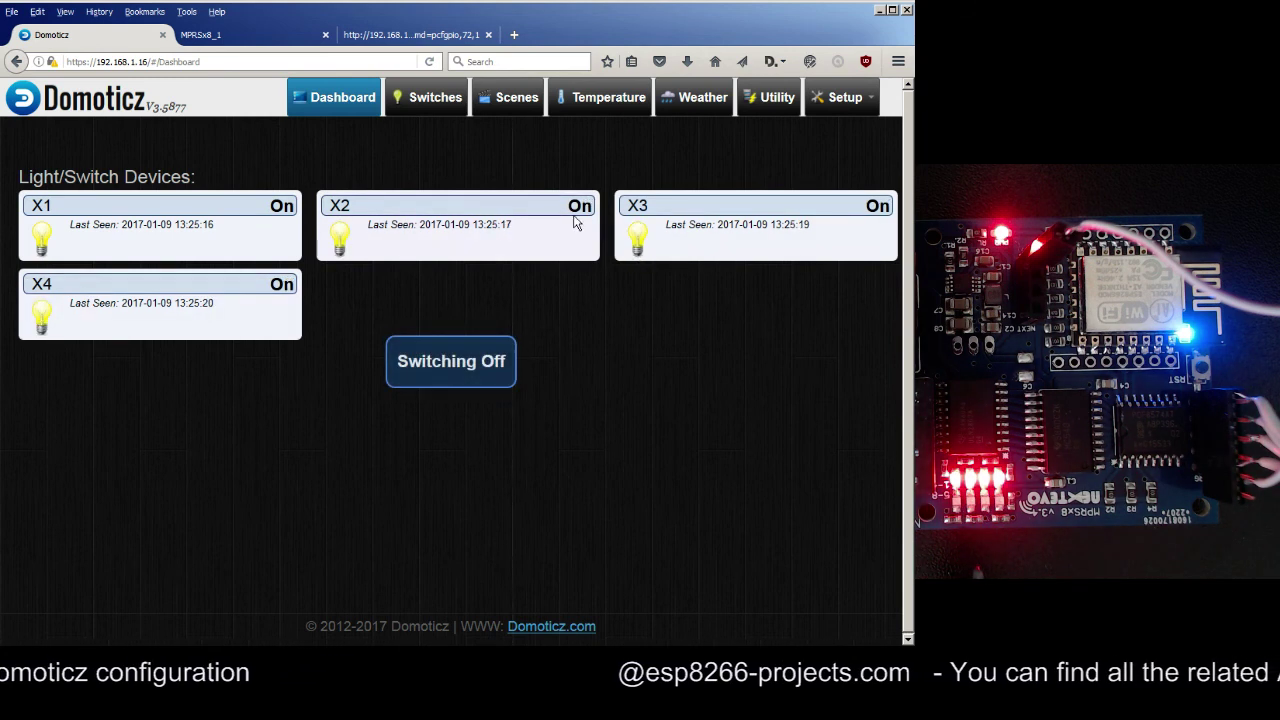
click(341, 237)
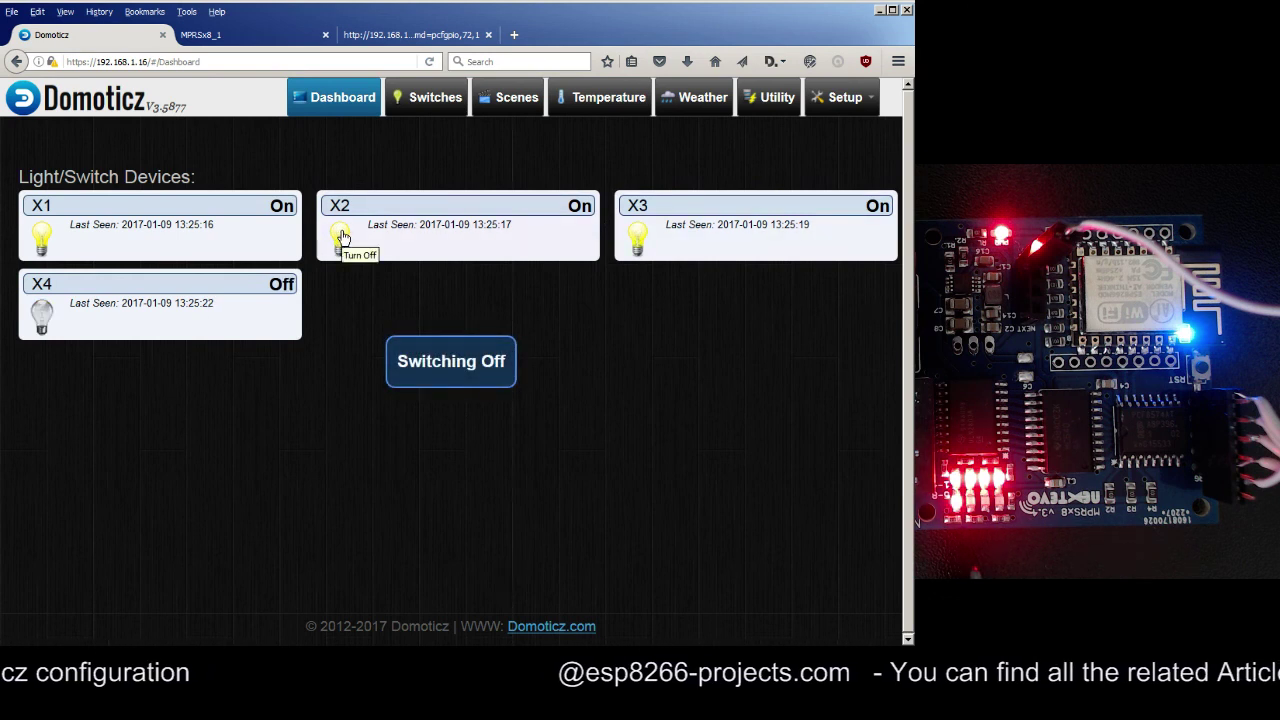
click(42, 237)
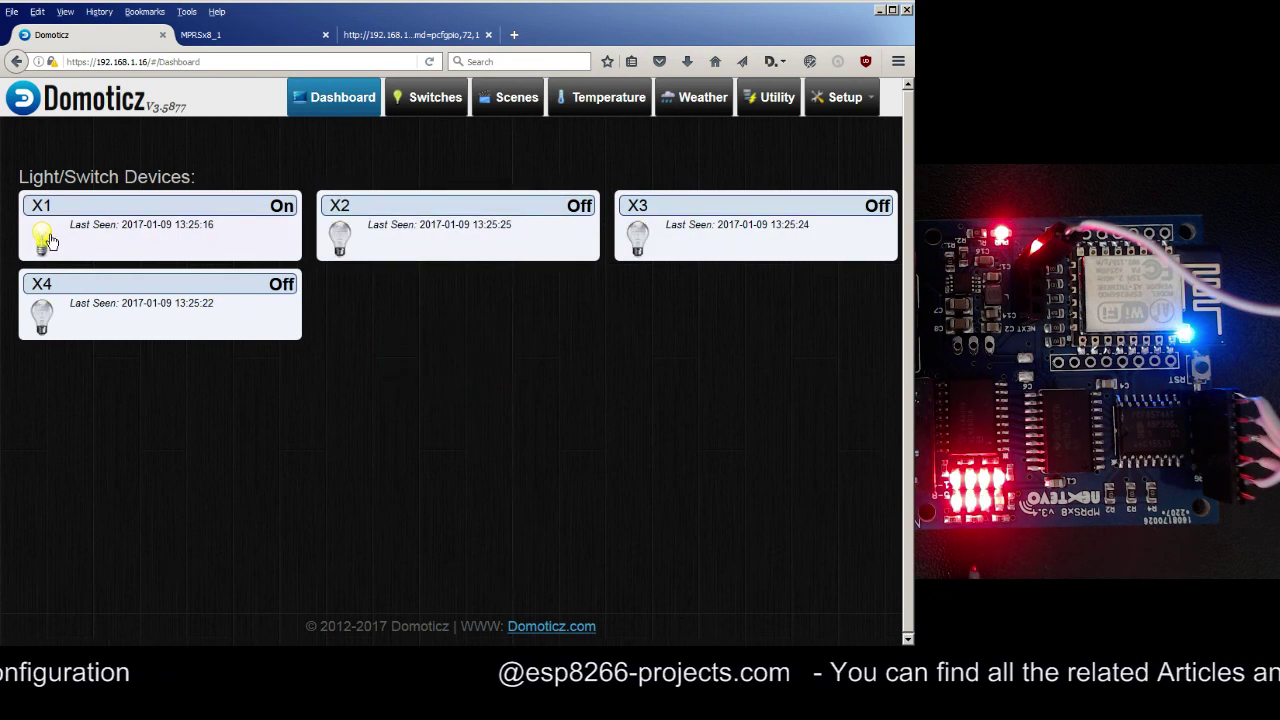